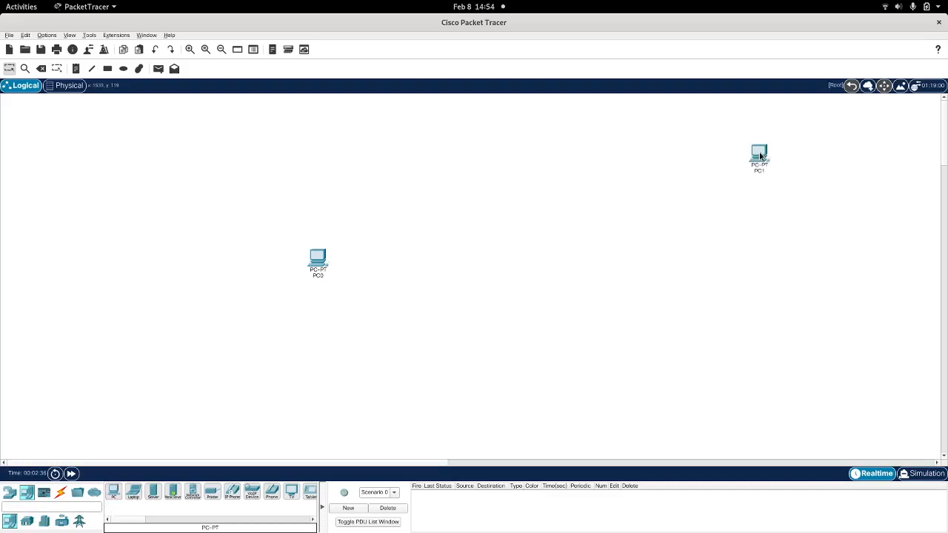
# Step: Place a Server-PT below PC1 and a 4321 router between PC0 and the server
pyautogui.click(153, 492)
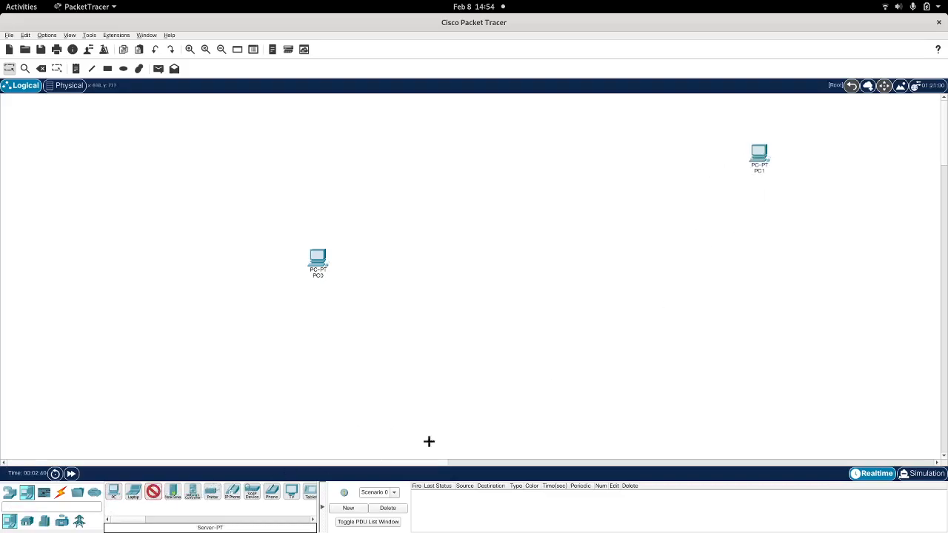
pyautogui.click(785, 255)
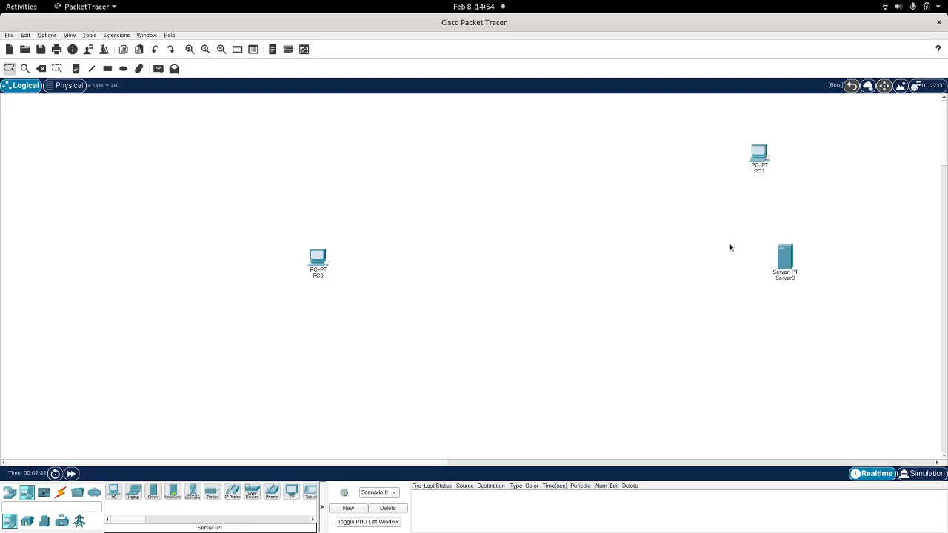
pyautogui.click(7, 501)
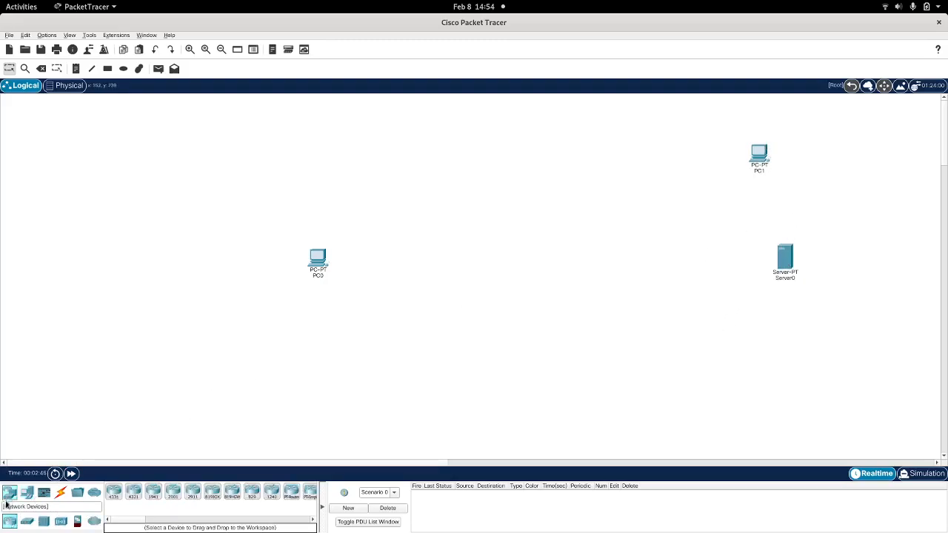
pyautogui.click(133, 492)
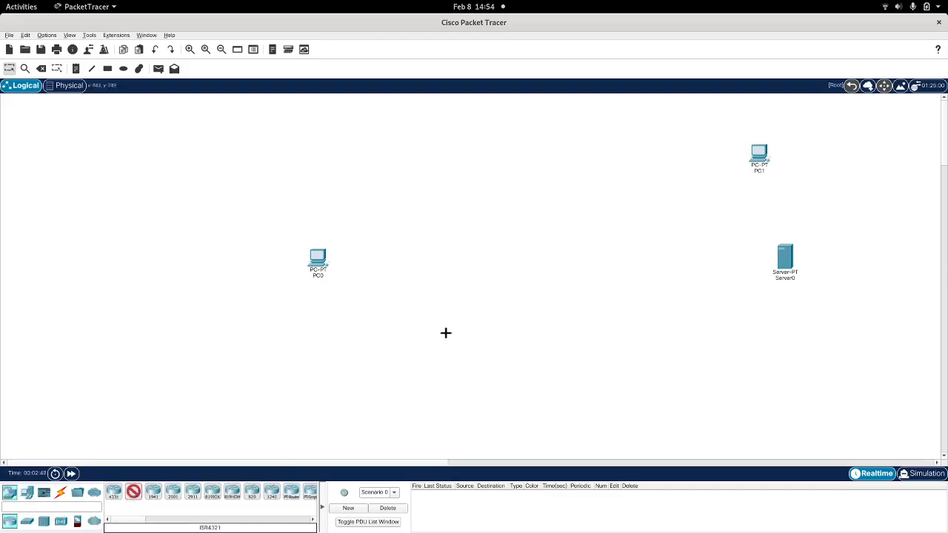
pyautogui.click(443, 233)
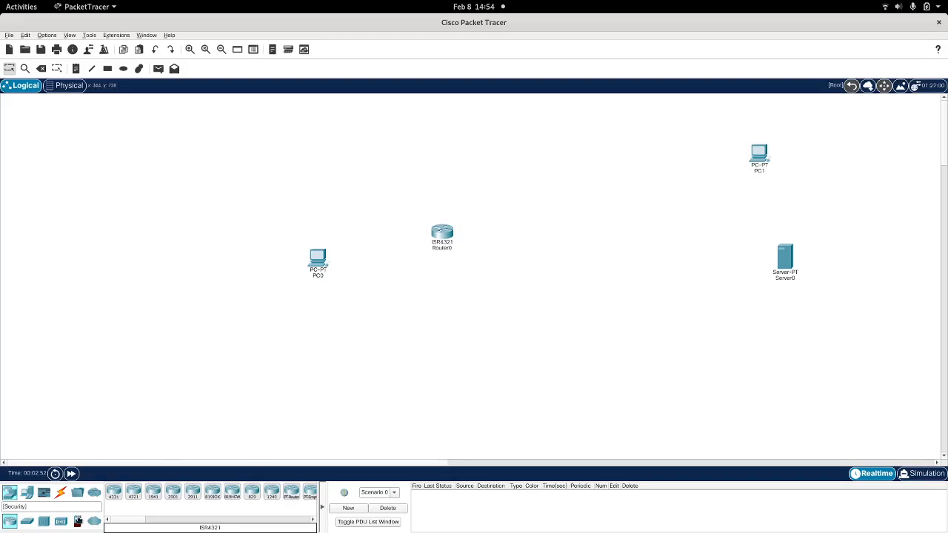
# Step: Place a 2960 switch between Router0 and the PC1 and Server0 devices
pyautogui.click(30, 523)
pyautogui.click(113, 492)
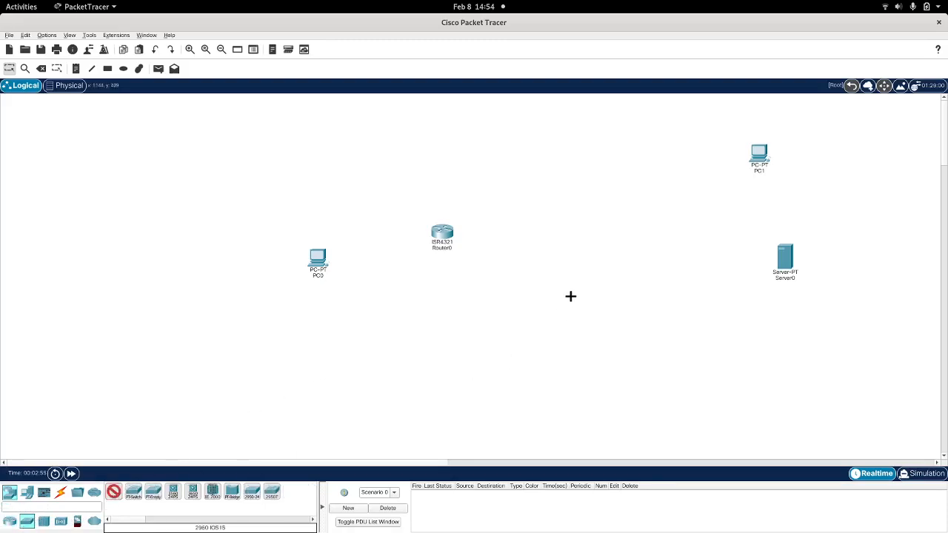
pyautogui.click(597, 224)
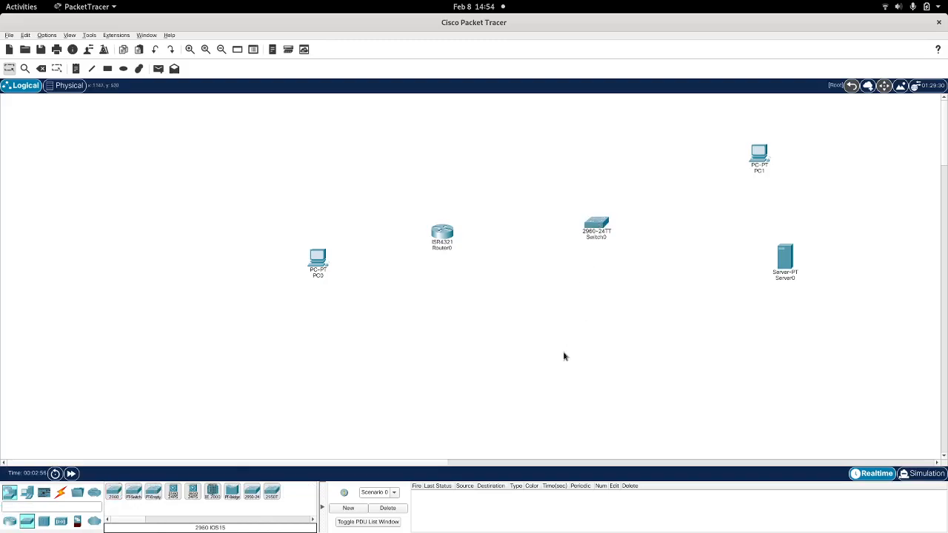
# Step: Connect PC0's RS 232 port to Router0's Console port with a console cable
pyautogui.click(62, 494)
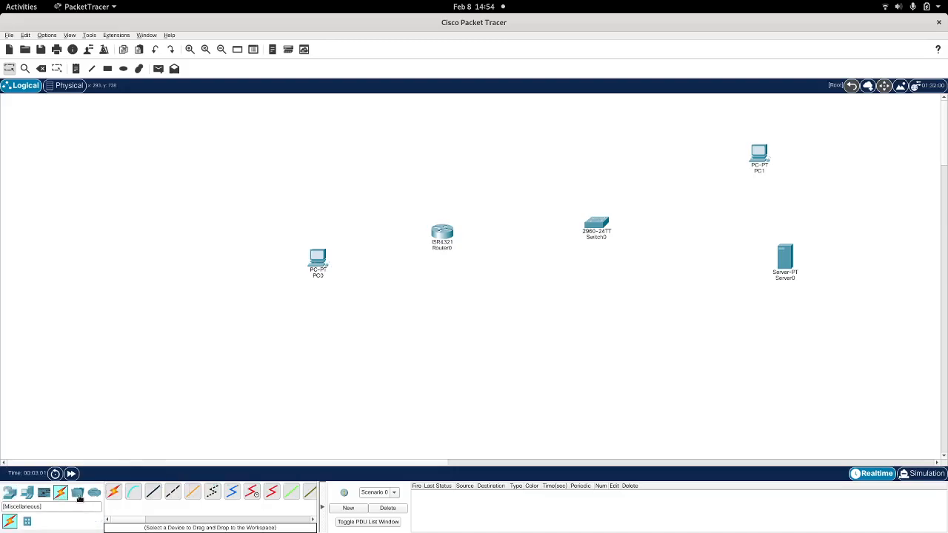
pyautogui.click(136, 494)
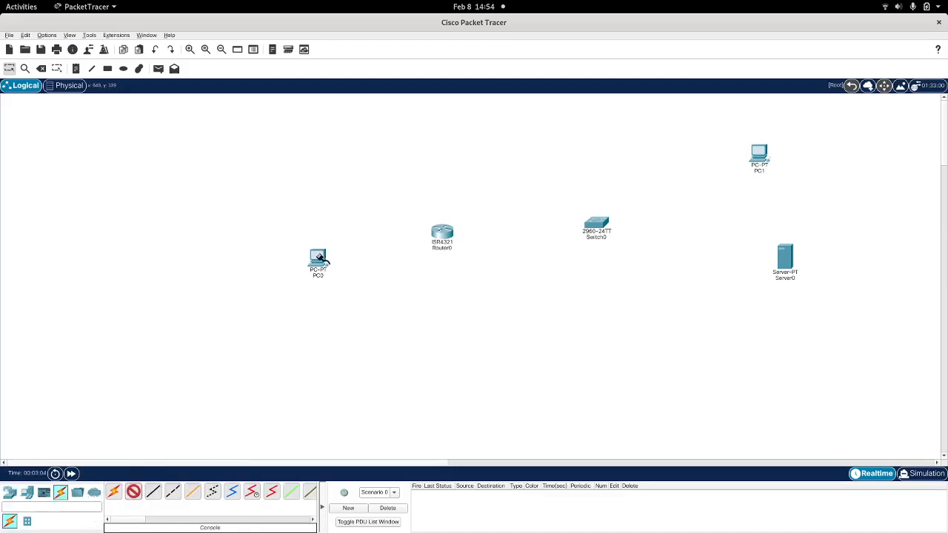
pyautogui.click(319, 256)
pyautogui.click(333, 260)
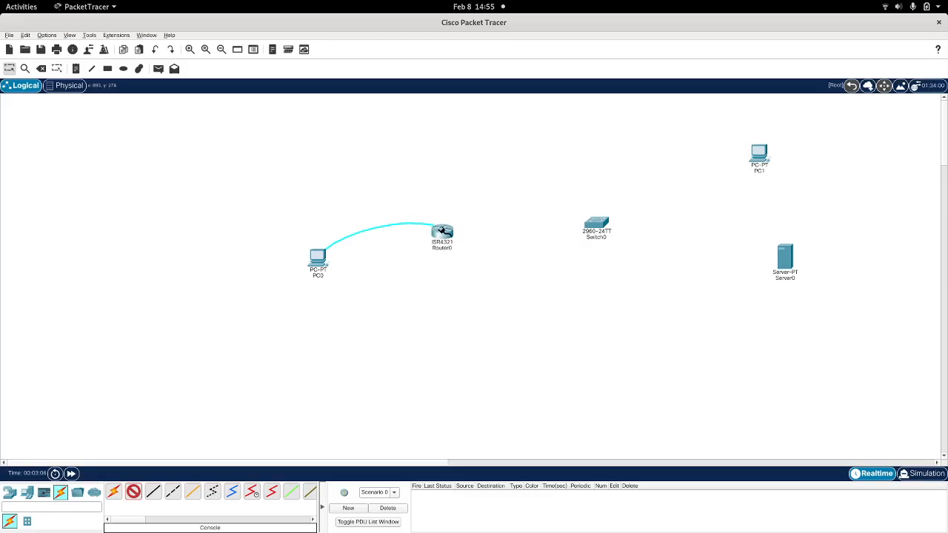
pyautogui.click(442, 230)
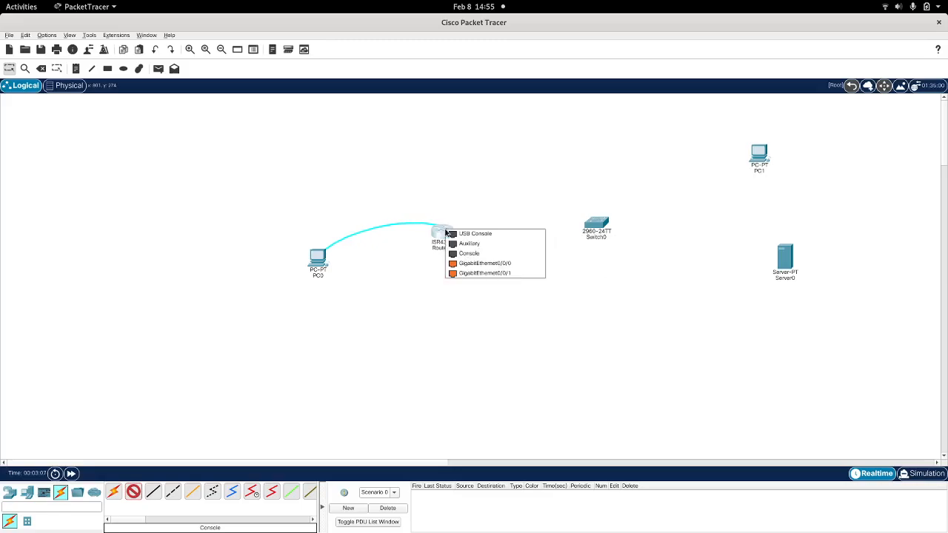
pyautogui.click(467, 255)
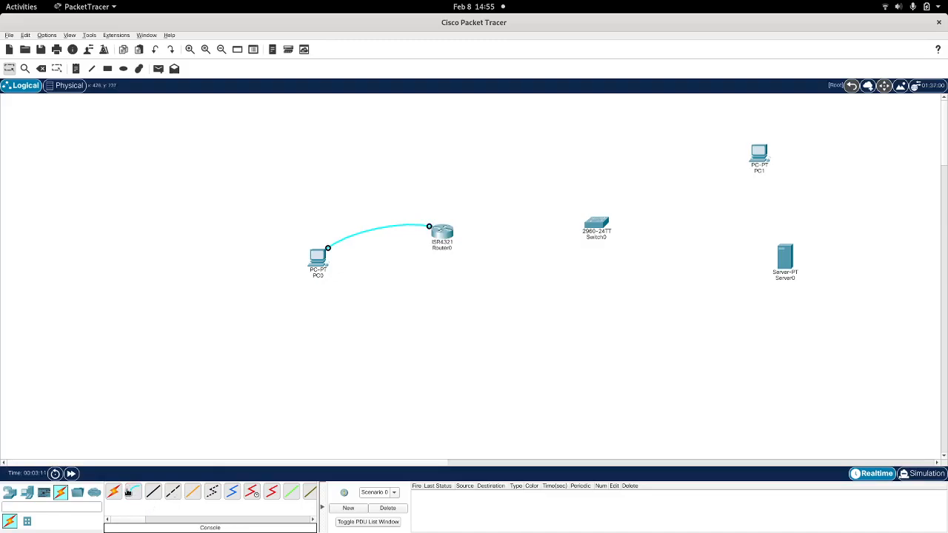
# Step: Connect PC0's FastEthernet0 to Router0's GigabitEthernet0/0/0 with a copper cross-over cable
pyautogui.click(174, 494)
pyautogui.click(318, 267)
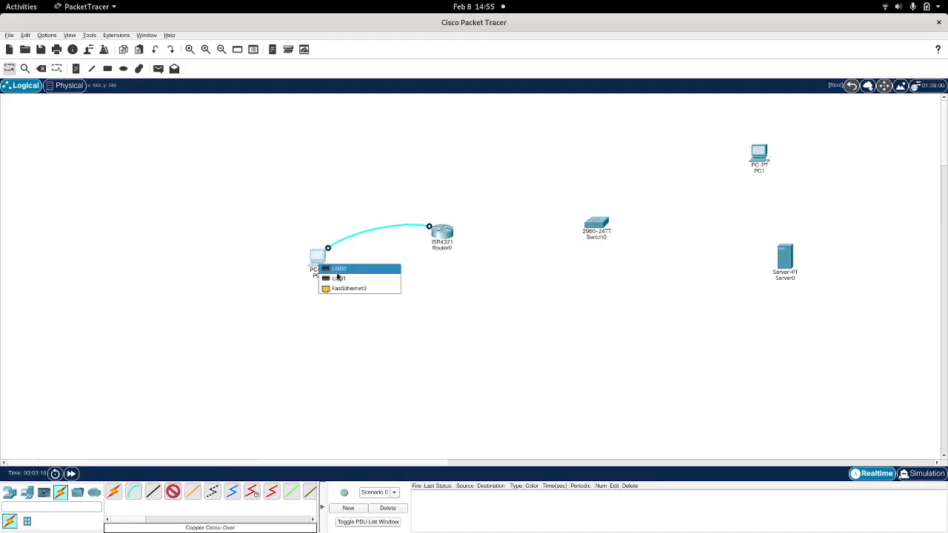
pyautogui.click(348, 289)
pyautogui.click(443, 237)
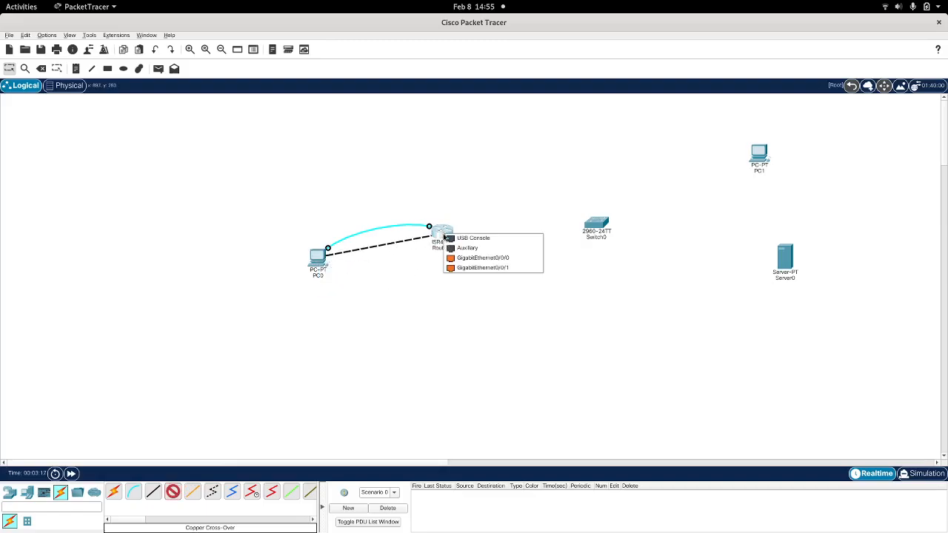
pyautogui.click(475, 259)
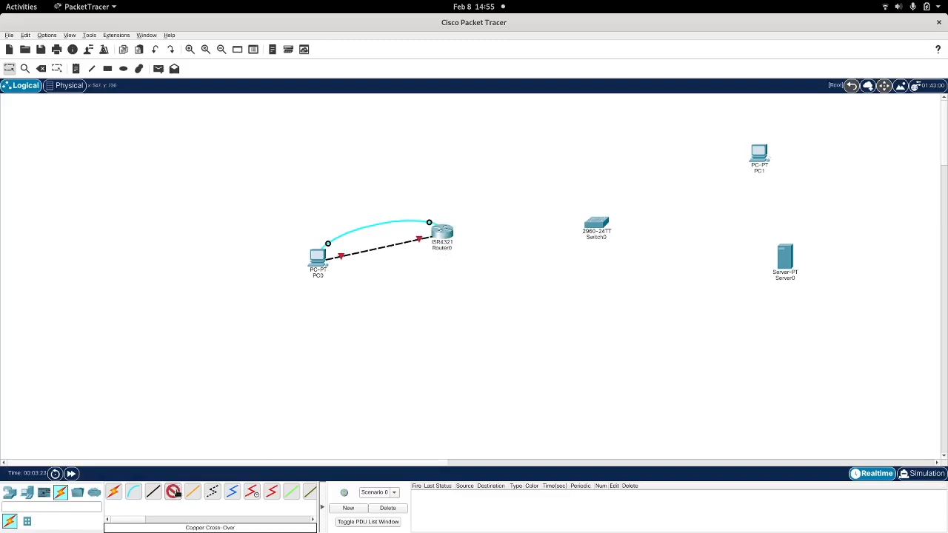
# Step: Run a copper cross-over cable from Router0's GigabitEthernet0/0/1 to Switch0's FastEthernet0/1
pyautogui.click(447, 228)
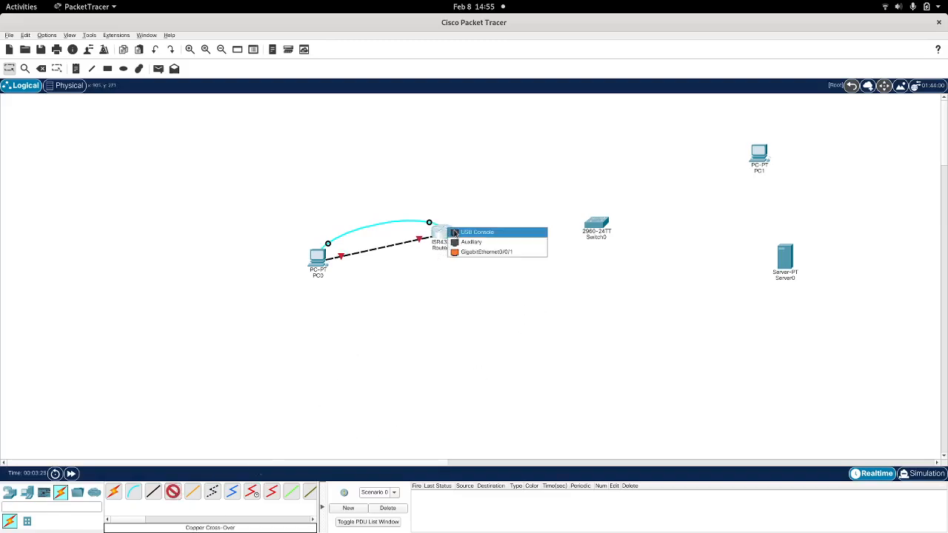
pyautogui.click(487, 256)
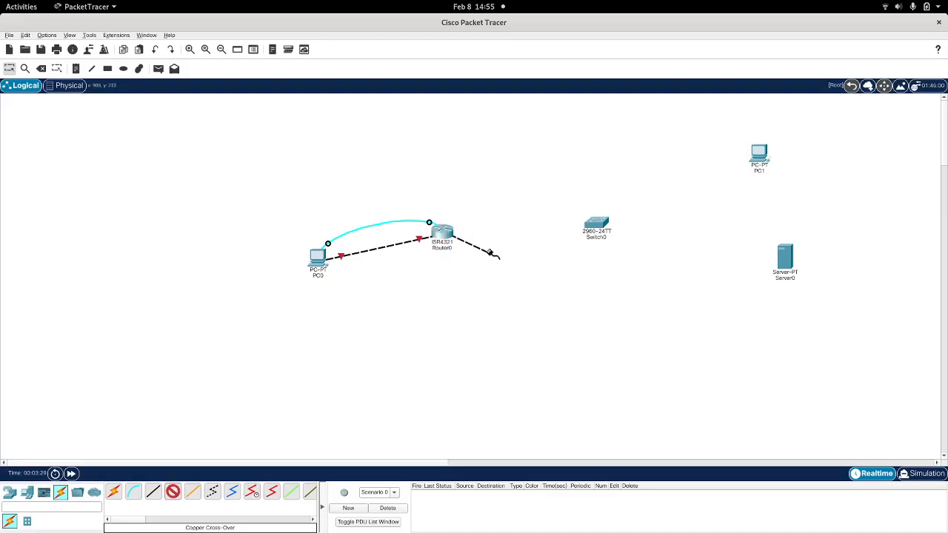
pyautogui.click(594, 223)
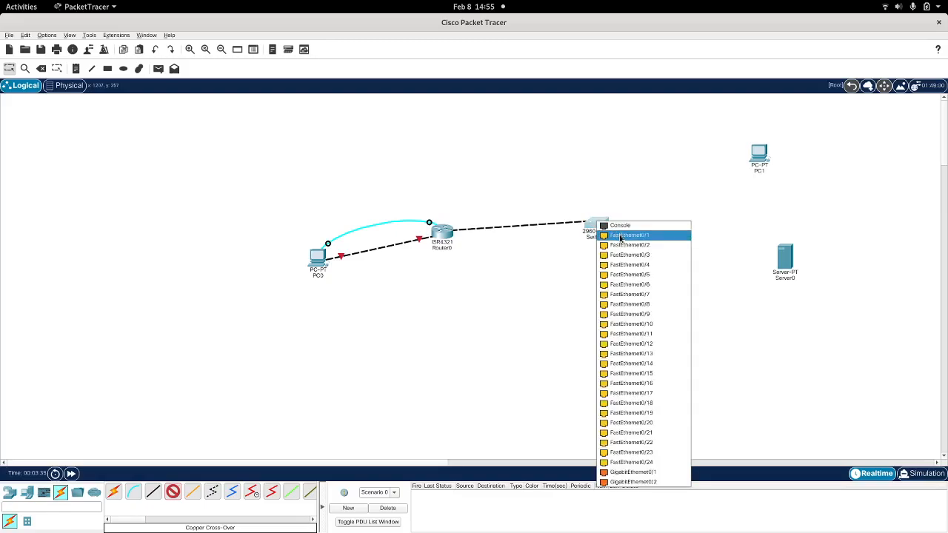
pyautogui.click(620, 237)
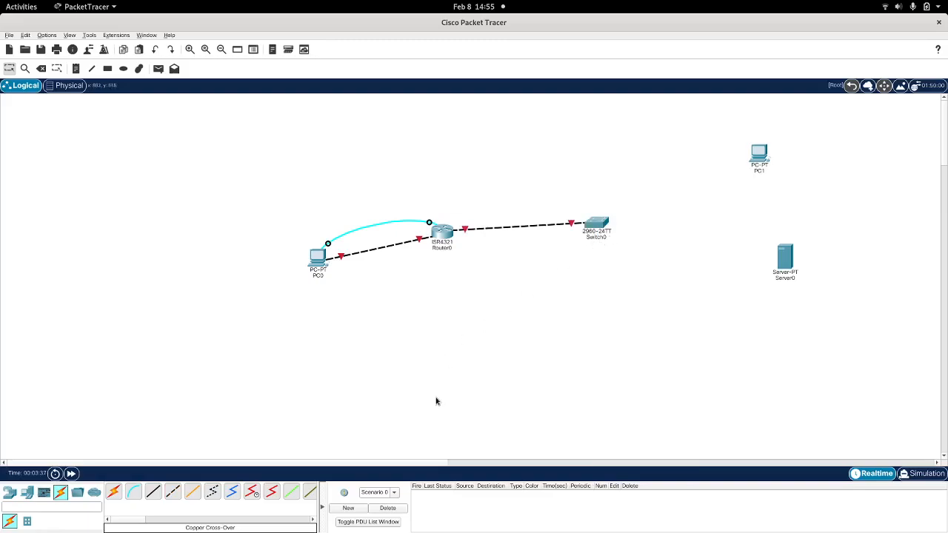
# Step: Connect Switch0's FastEthernet0/2 to PC1's FastEthernet0 with a copper cross-over cable
pyautogui.click(175, 493)
pyautogui.click(609, 226)
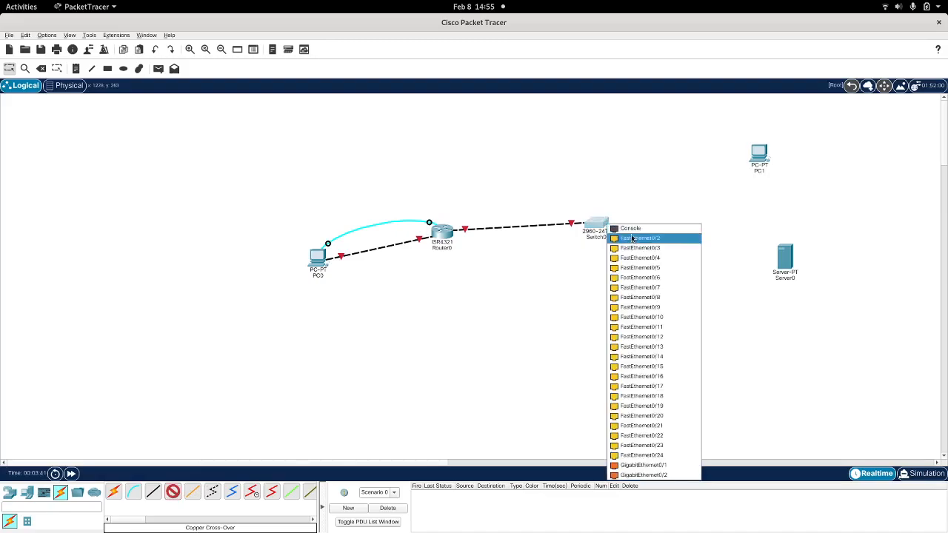
pyautogui.click(632, 236)
pyautogui.click(760, 157)
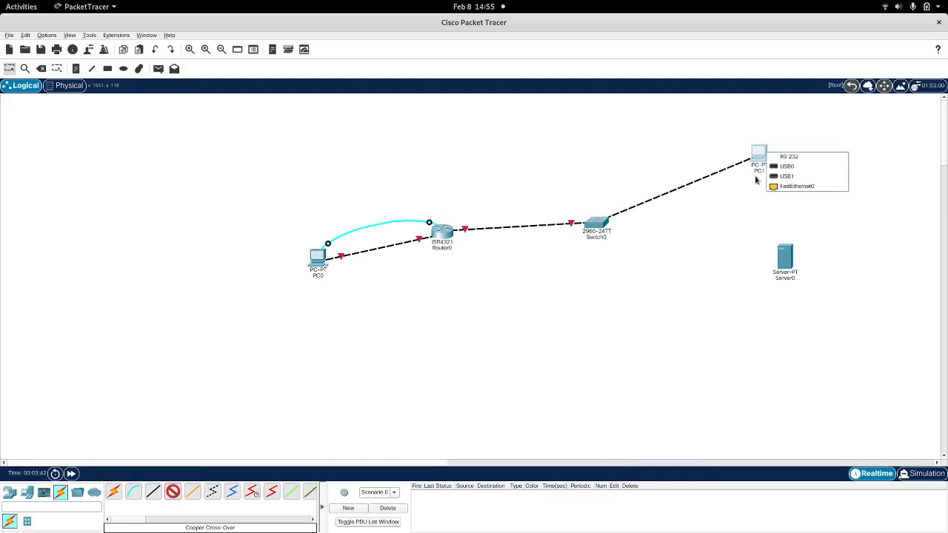
pyautogui.click(795, 186)
# Step: Connect Switch0's FastEthernet0/3 to Server0's FastEthernet0 with a copper cross-over cable
pyautogui.click(175, 494)
pyautogui.click(597, 222)
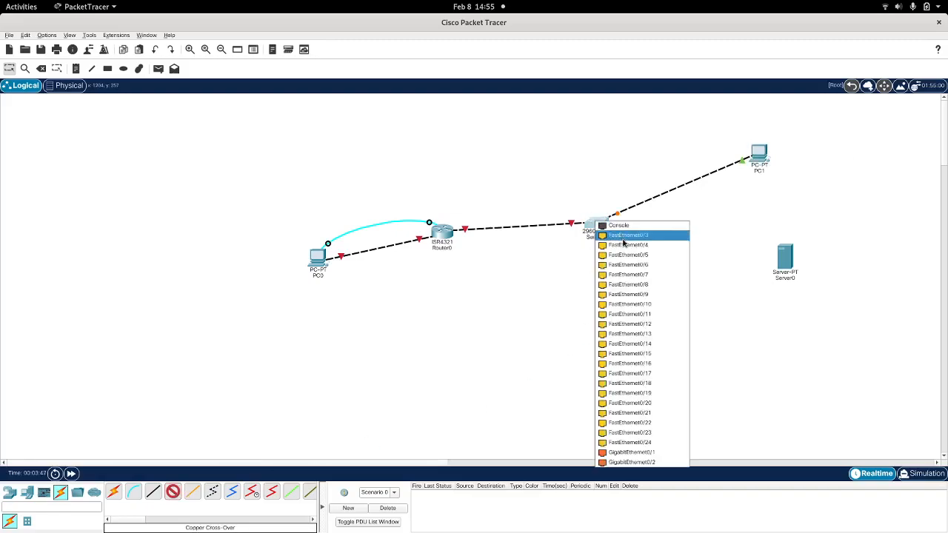
pyautogui.click(625, 236)
pyautogui.click(786, 255)
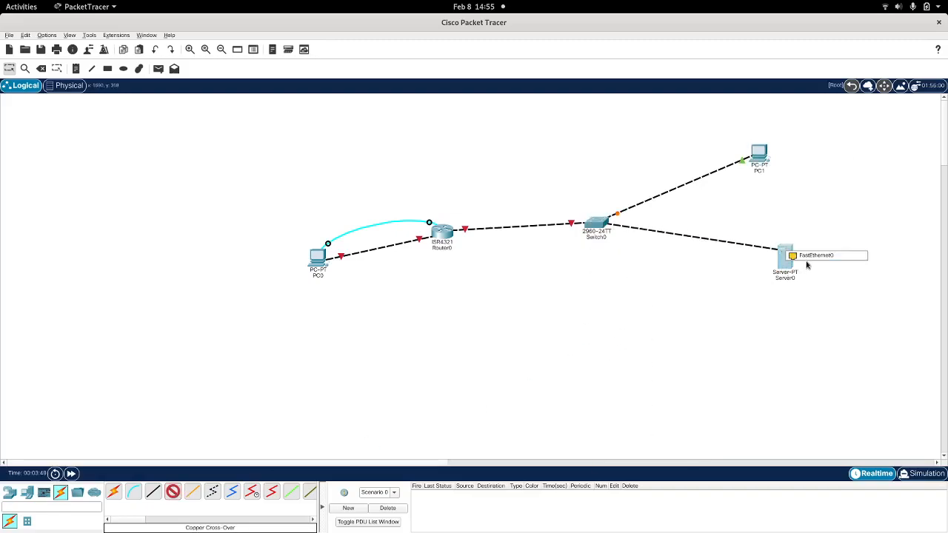
pyautogui.click(811, 257)
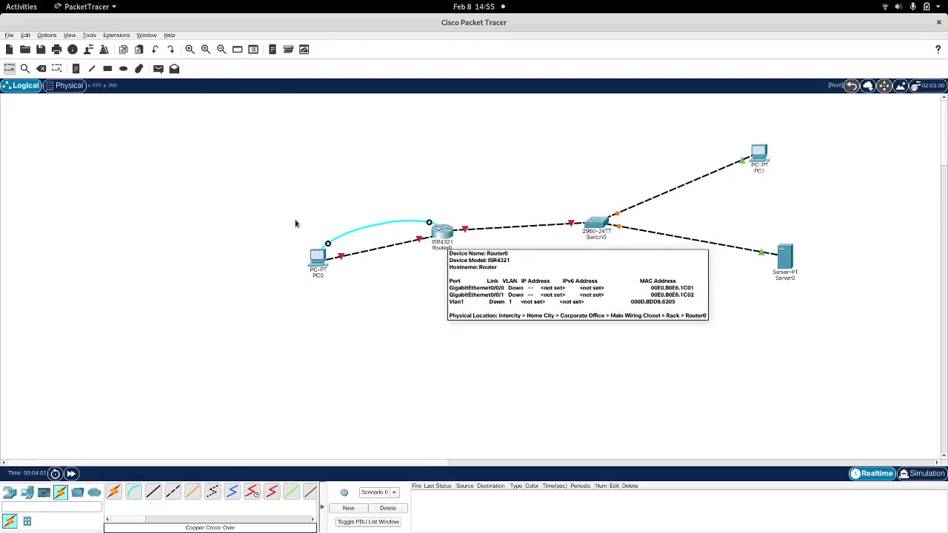
# Step: Add a workspace note above Router0 reading "NET1=10.0.0.0/24"
pyautogui.click(78, 69)
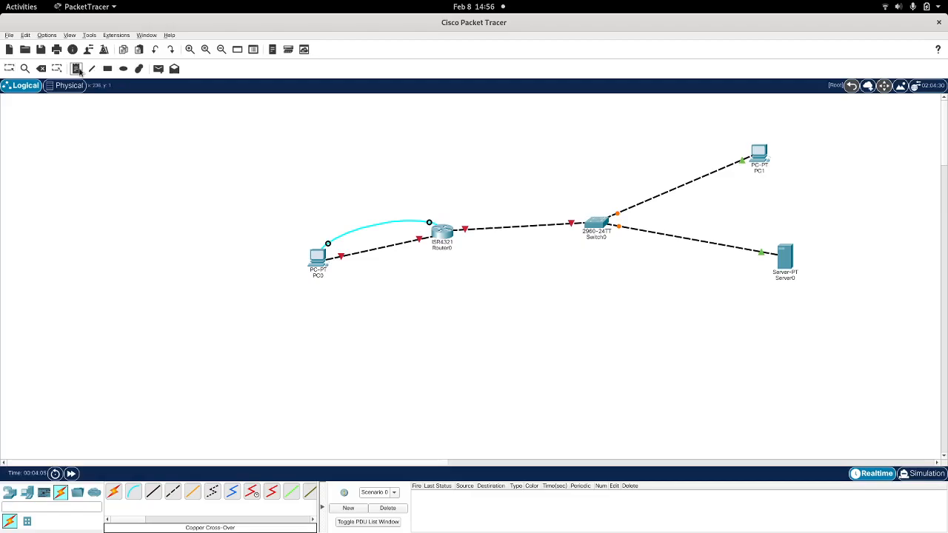
pyautogui.click(439, 126)
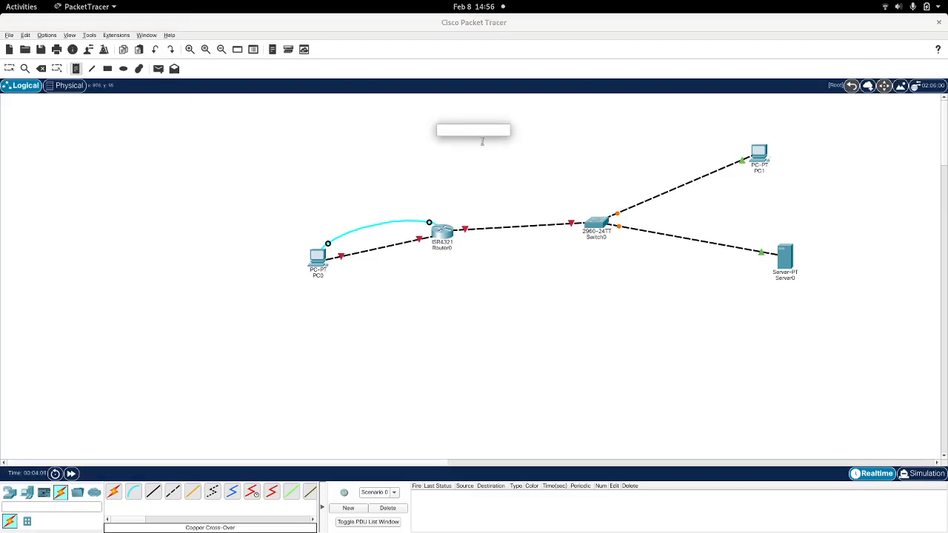
pyautogui.write('10.0.0.0/24')
pyautogui.press('Return')
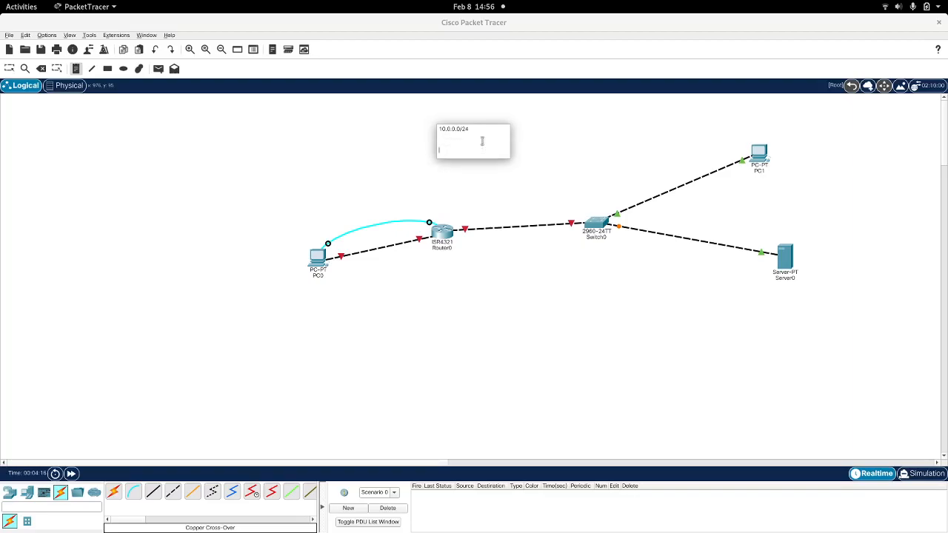
pyautogui.hotkey('ctrl', 'Home')
pyautogui.write('NET1=')
# Step: Add the line "NET2=10.0.10.128/25" to the note, spaced below the NET1 line
pyautogui.press('Return')
pyautogui.press('Return')
pyautogui.write('n')
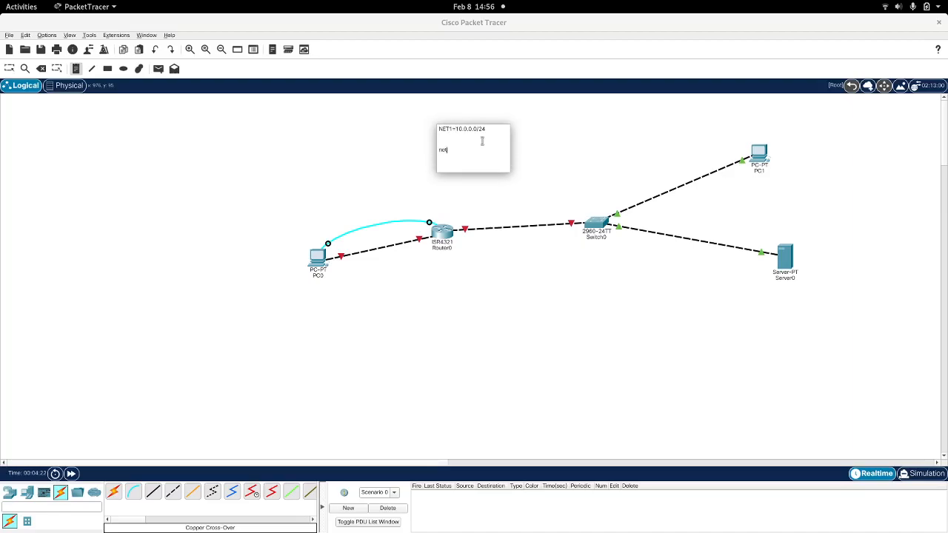
pyautogui.write('NET2=10.0.10.128/25')
pyautogui.press('Return')
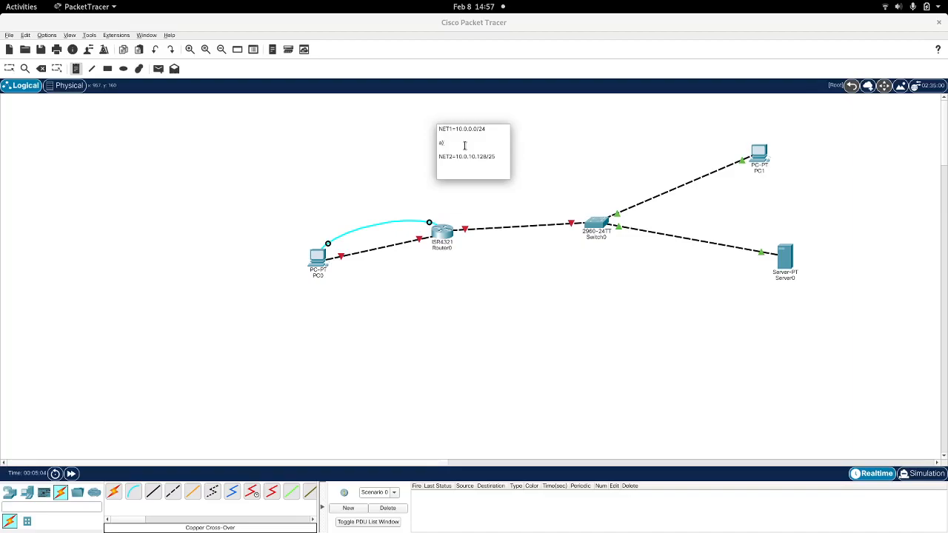
# Step: Remove the stray text between the network lines and list "giga 0/0/0 = .1" and "pc = .2" under NET1
pyautogui.press('Up')
pyautogui.press('BackSpace')
pyautogui.press('BackSpace')
pyautogui.press('BackSpace')
pyautogui.press('Return')
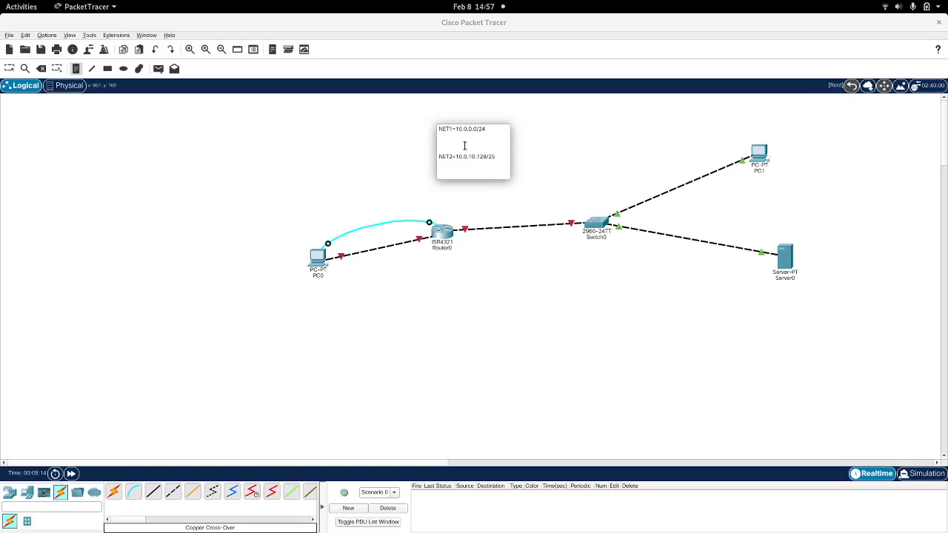
pyautogui.write('giga 0/0/0= .1')
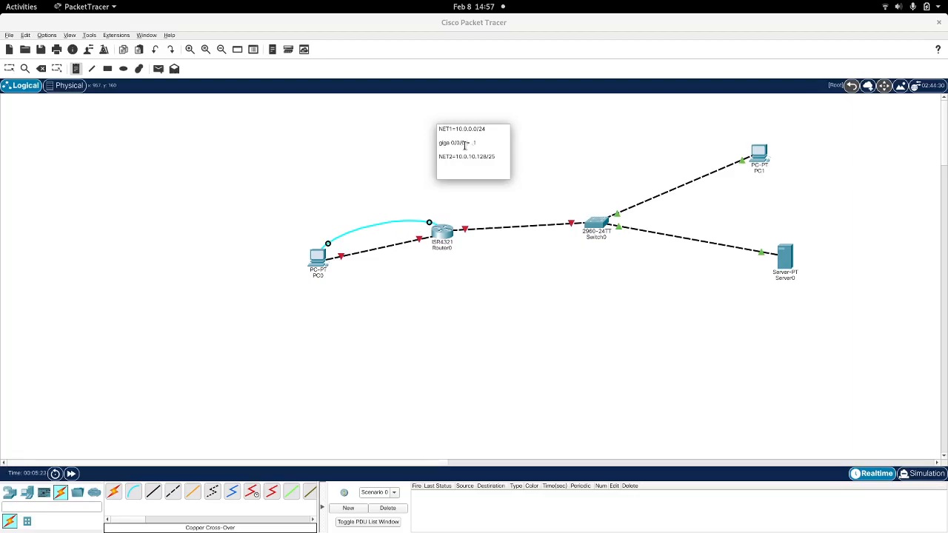
pyautogui.press('Return')
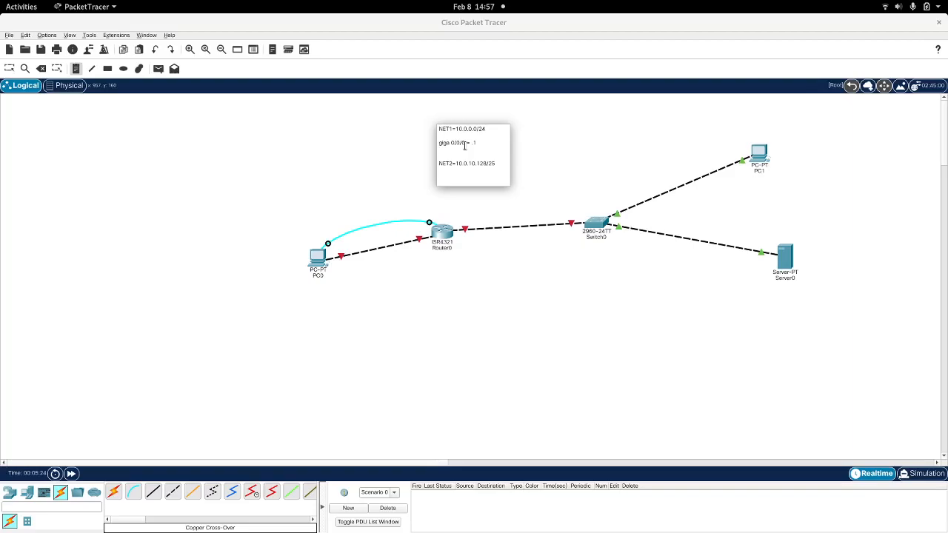
pyautogui.write('pc')
# Step: Add the router interface line "gigb 0/0/1 = .129" under NET2 in the note
pyautogui.write('gig')
pyautogui.write('b 0')
pyautogui.write('/0/1')
pyautogui.write(' = .129')
pyautogui.press('Return')
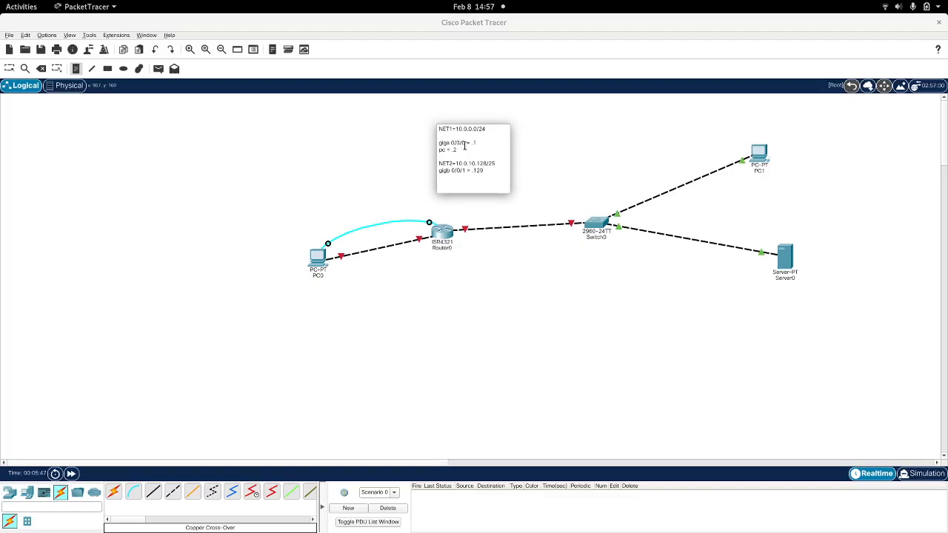
# Step: Add the switch address line "swit = .130" below the gigb 0/0/1 line in the note
pyautogui.press('Tab')
pyautogui.press('Tab')
pyautogui.moveTo(485, 171); pyautogui.dragTo(434, 174)
pyautogui.hotkey('ctrl', 'c')
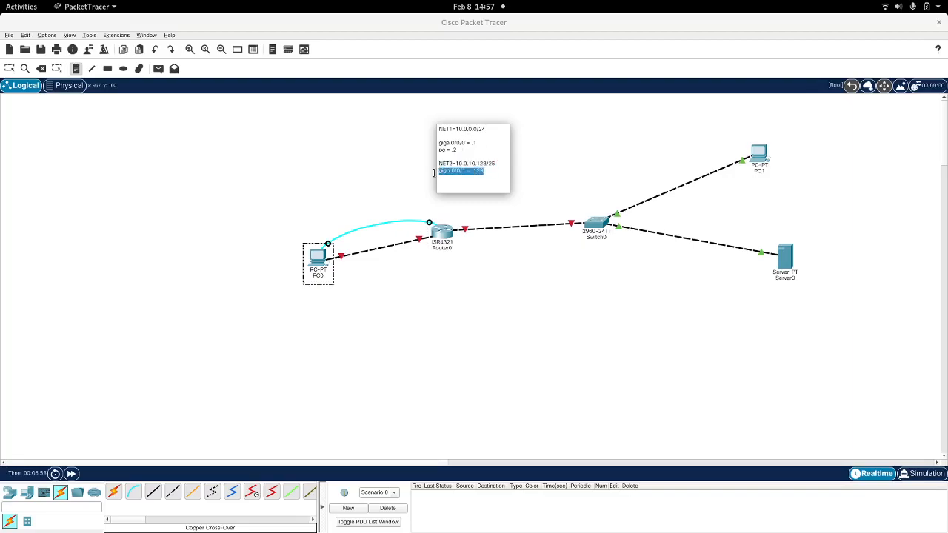
pyautogui.press('Right')
pyautogui.press('Return')
pyautogui.hotkey('ctrl', 'v')
pyautogui.press('BackSpace')
pyautogui.press('BackSpace')
pyautogui.press('BackSpace')
pyautogui.press('BackSpace')
pyautogui.press('BackSpace')
pyautogui.press('BackSpace')
pyautogui.press('BackSpace')
pyautogui.press('BackSpace')
pyautogui.press('BackSpace')
pyautogui.press('BackSpace')
pyautogui.write('ss')
pyautogui.press('BackSpace')
pyautogui.write('wit')
pyautogui.press('Return')
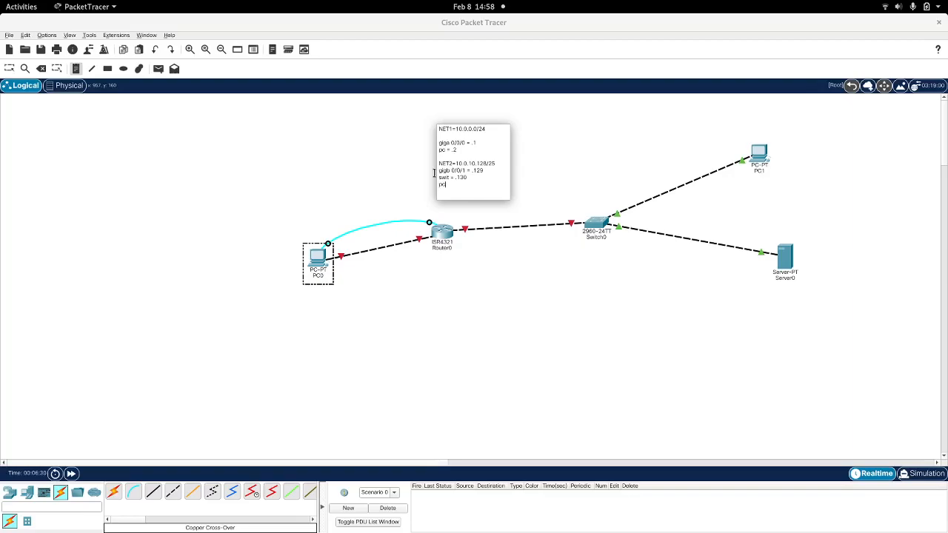
# Step: Add the lines "pc = 131" and "server= 132" under NET2 and finish editing the note
pyautogui.write('= 131')
pyautogui.press('Return')
pyautogui.write('se')
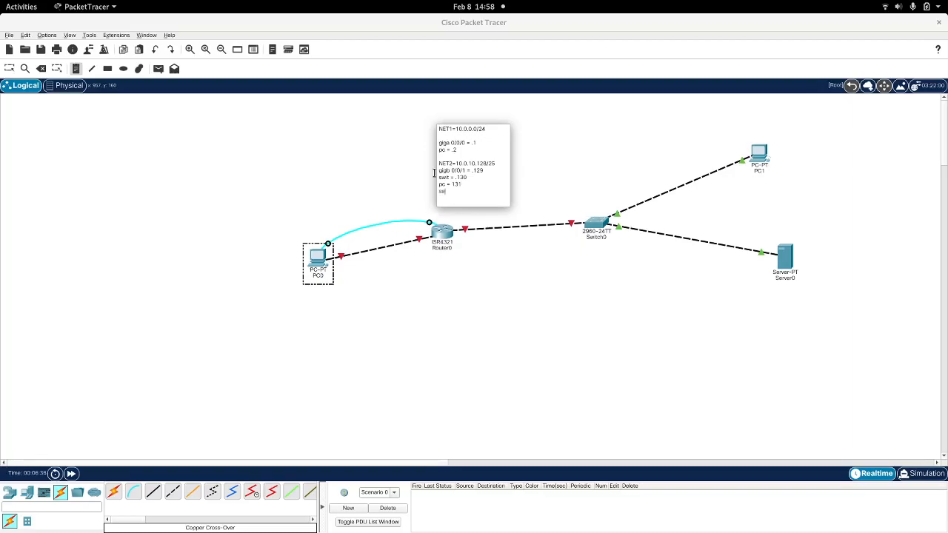
pyautogui.write('rver= 132')
pyautogui.click(520, 176)
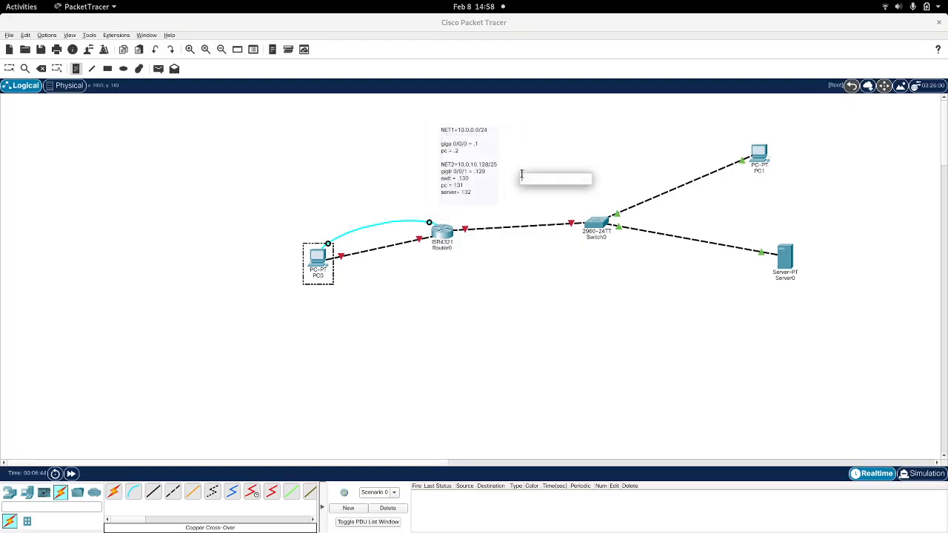
pyautogui.click(514, 205)
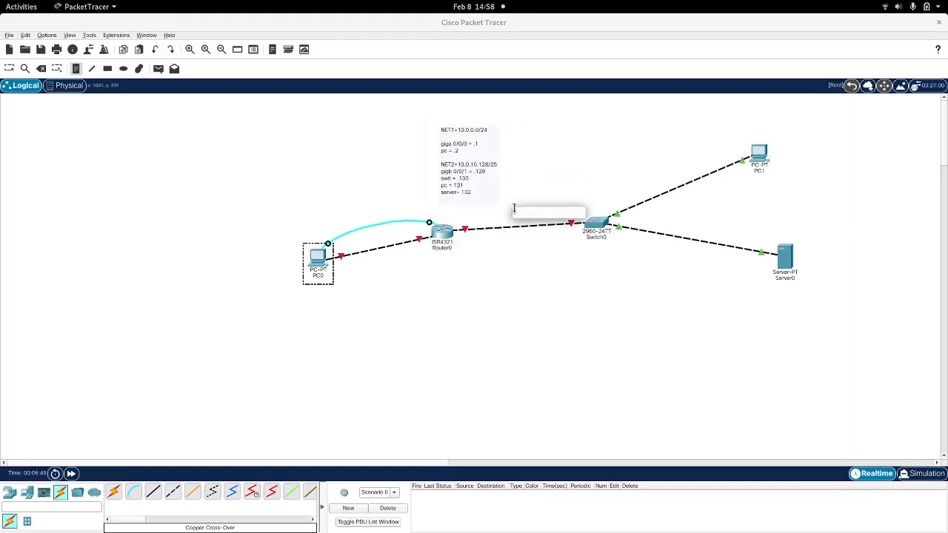
pyautogui.click(504, 250)
pyautogui.click(385, 332)
pyautogui.click(318, 262)
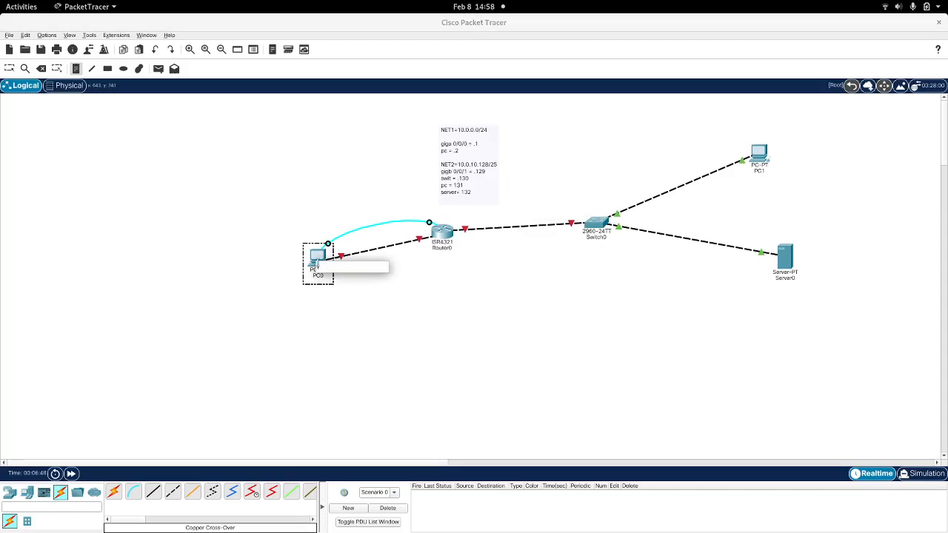
pyautogui.press('Escape')
# Step: Open a maximized terminal session on PC0 using the default connection settings to reach the router's console
pyautogui.click(319, 262)
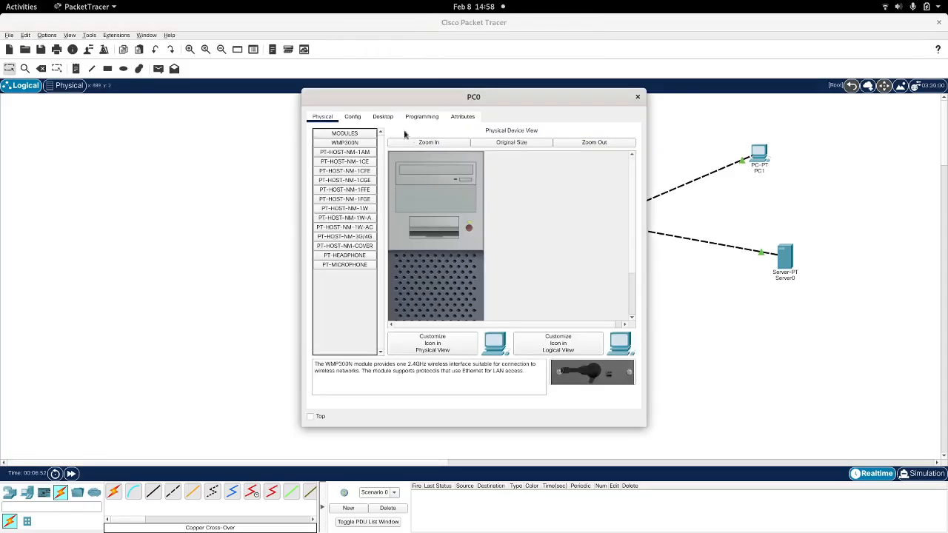
pyautogui.click(382, 117)
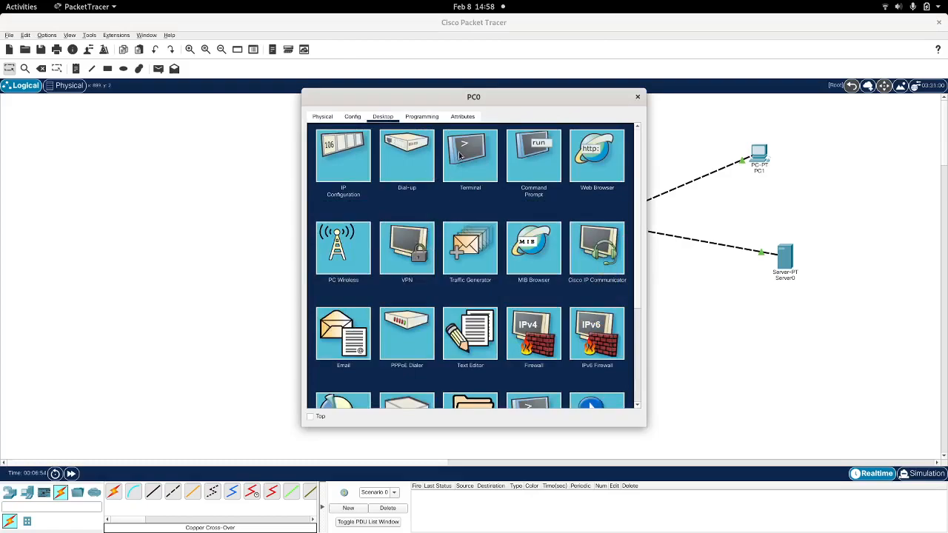
pyautogui.click(459, 160)
pyautogui.click(608, 231)
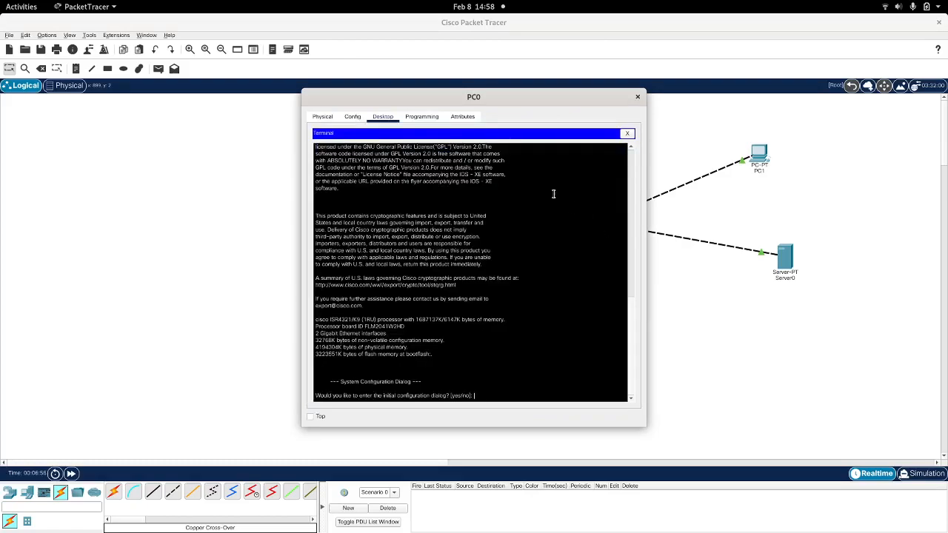
pyautogui.doubleClick(474, 96)
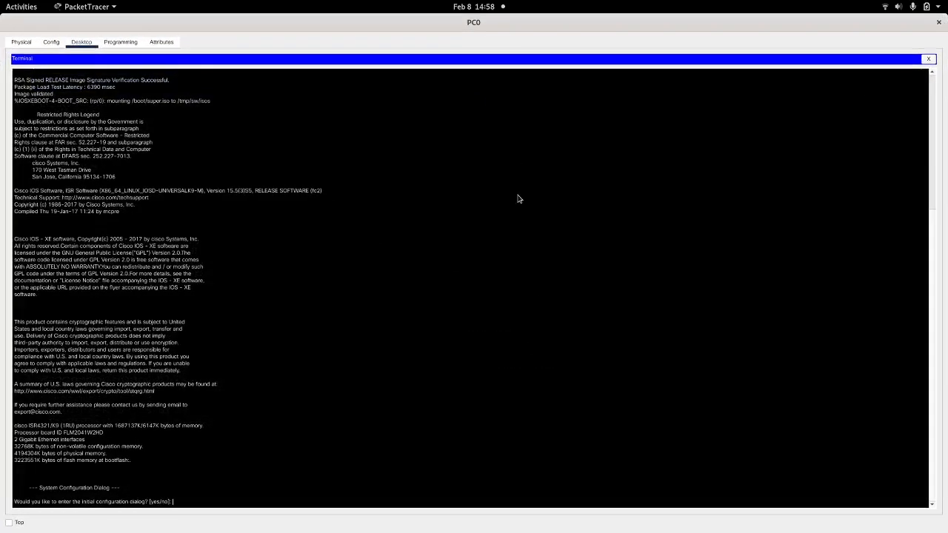
# Step: Answer no to the router's initial configuration dialog and proceed to the user-mode prompt
pyautogui.press('Return')
pyautogui.write('no')
pyautogui.press('Return')
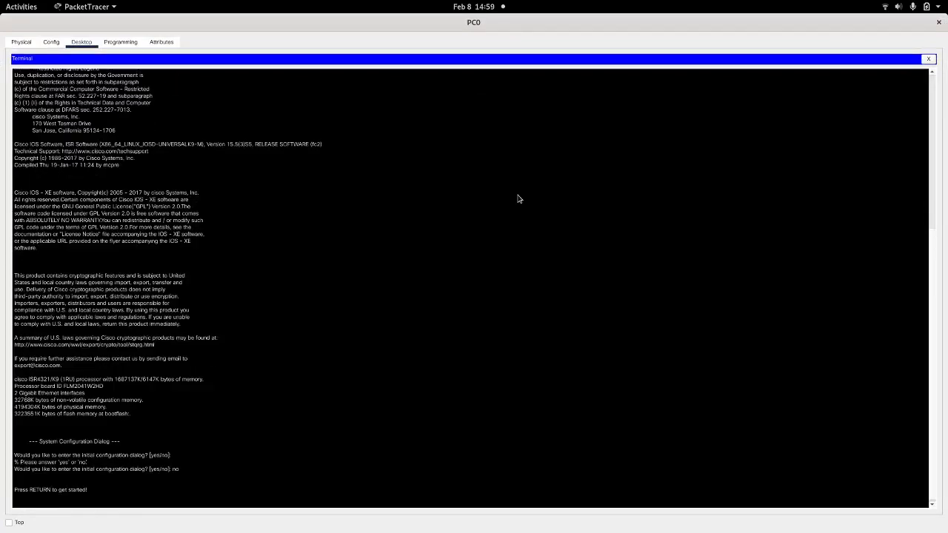
pyautogui.press('Return')
# Step: Enter privileged and global configuration mode on the router and set its hostname to ROUTERHOME
pyautogui.press('Return')
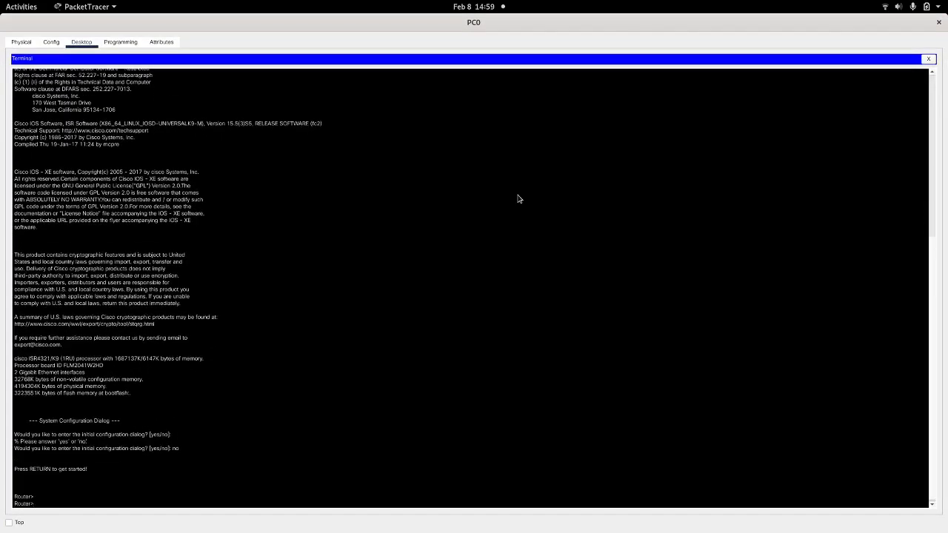
pyautogui.write('en')
pyautogui.press('Return')
pyautogui.write('conf')
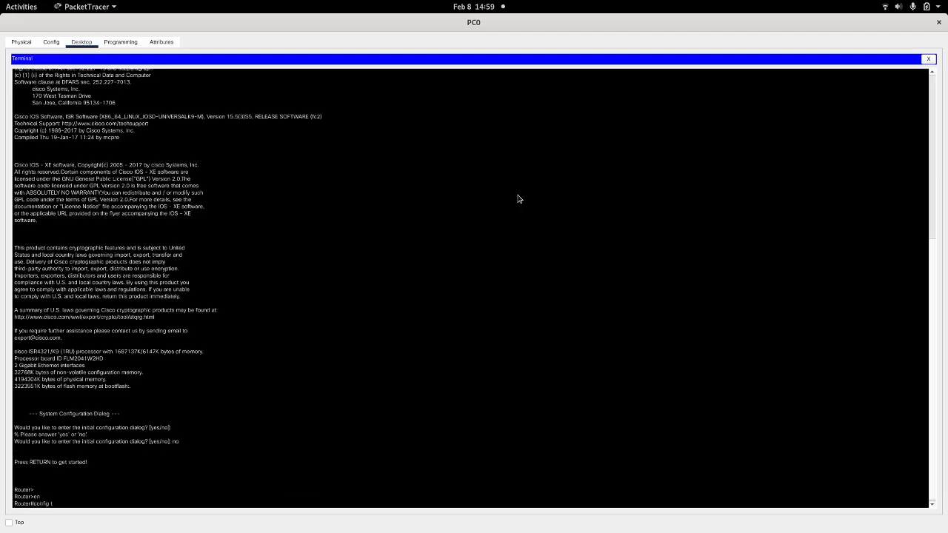
pyautogui.write('ig t')
pyautogui.press('Return')
pyautogui.write('hostname')
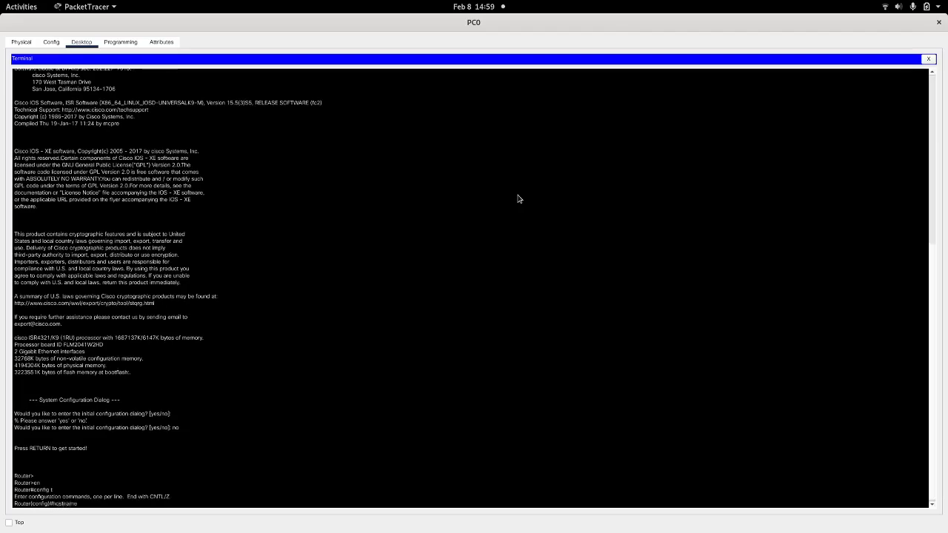
pyautogui.write(' ROUTERHOME')
pyautogui.press('Return')
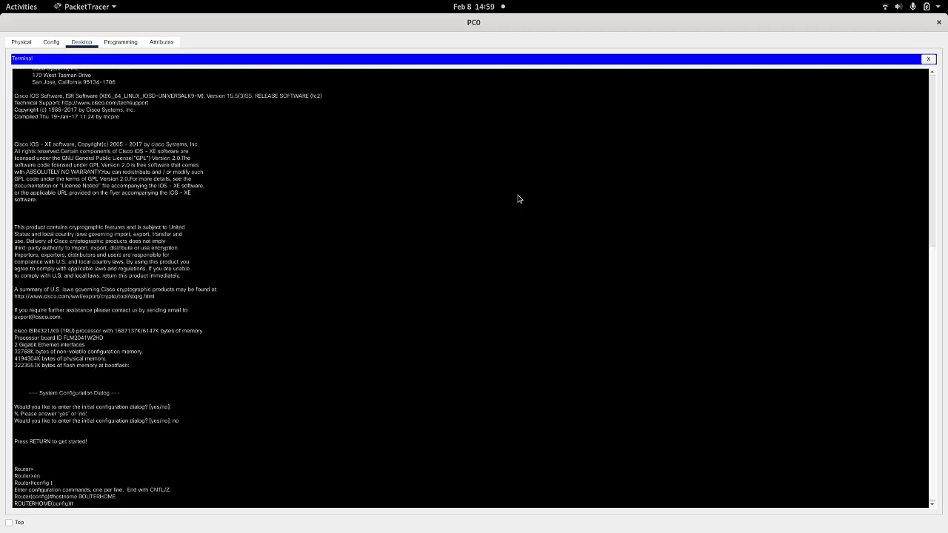
# Step: Set the router's message-of-the-day banner to "WELLCOME TO MY HOME ROUTER" using asterisks as delimiters
pyautogui.write('banner')
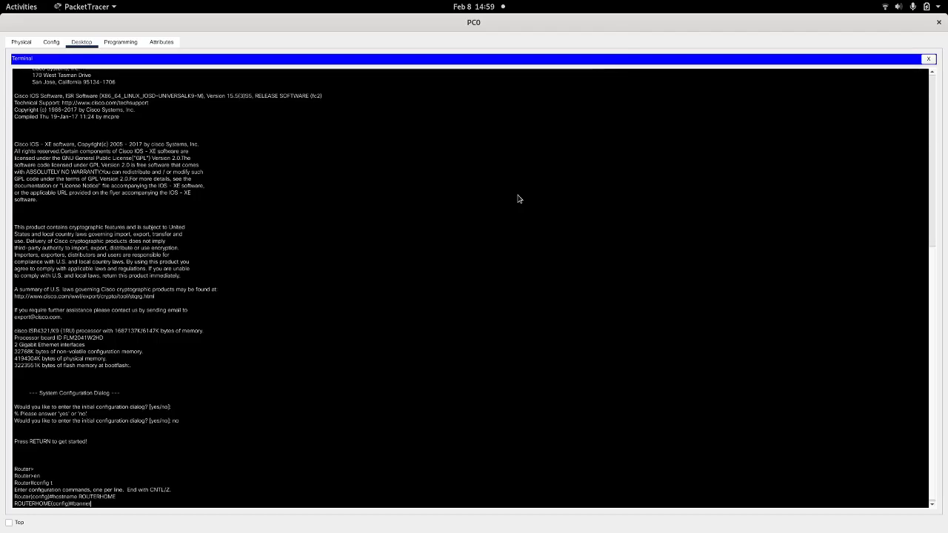
pyautogui.press('Tab')
pyautogui.write('mo')
pyautogui.press('Tab')
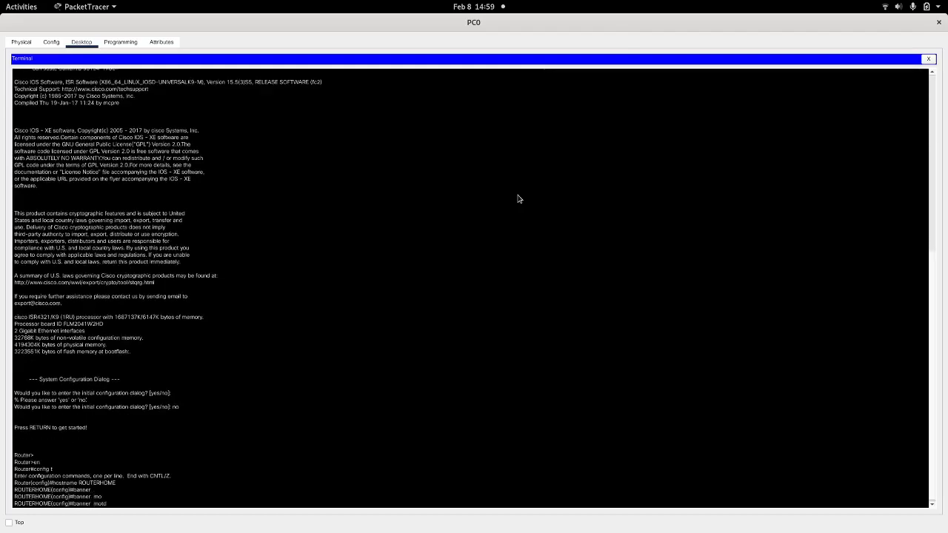
pyautogui.write('* WELLCOME TO MY HOME ROUTER *')
pyautogui.press('Return')
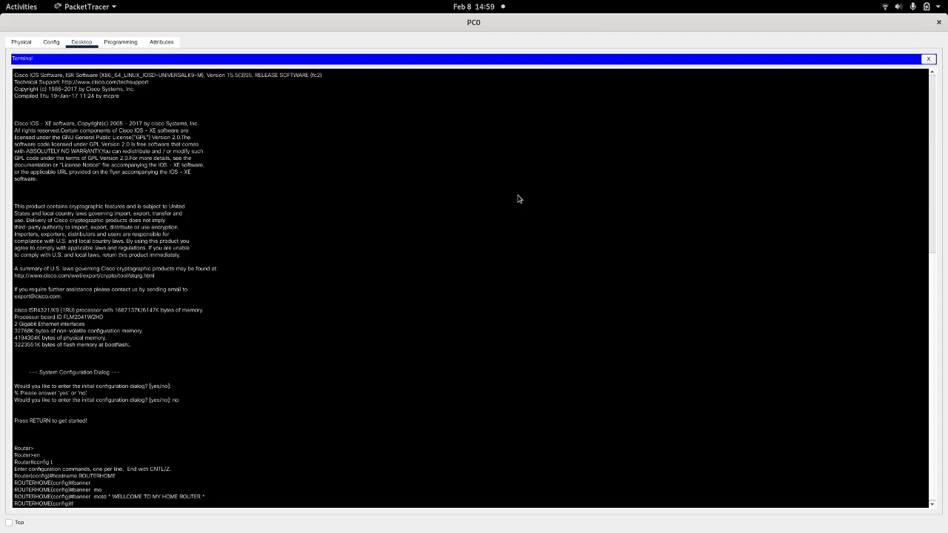
# Step: Configure line console 0 with the console password, enable login, and return to global configuration mode
pyautogui.write('LIN')
pyautogui.press('BackSpace')
pyautogui.press('BackSpace')
pyautogui.press('BackSpace')
pyautogui.write('line con')
pyautogui.press('Tab')
pyautogui.write('0')
pyautogui.press('Return')
pyautogui.write('p')
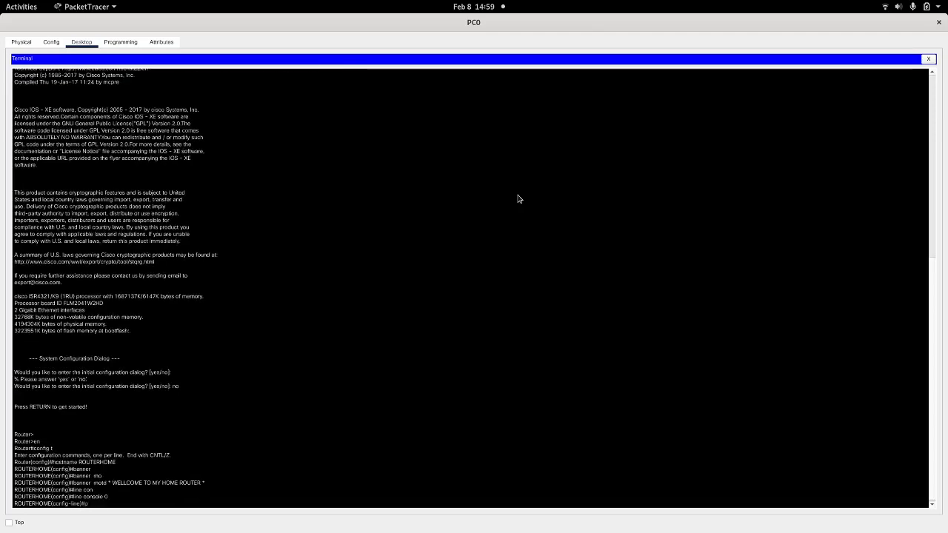
pyautogui.write('assword cisco')
pyautogui.press('Return')
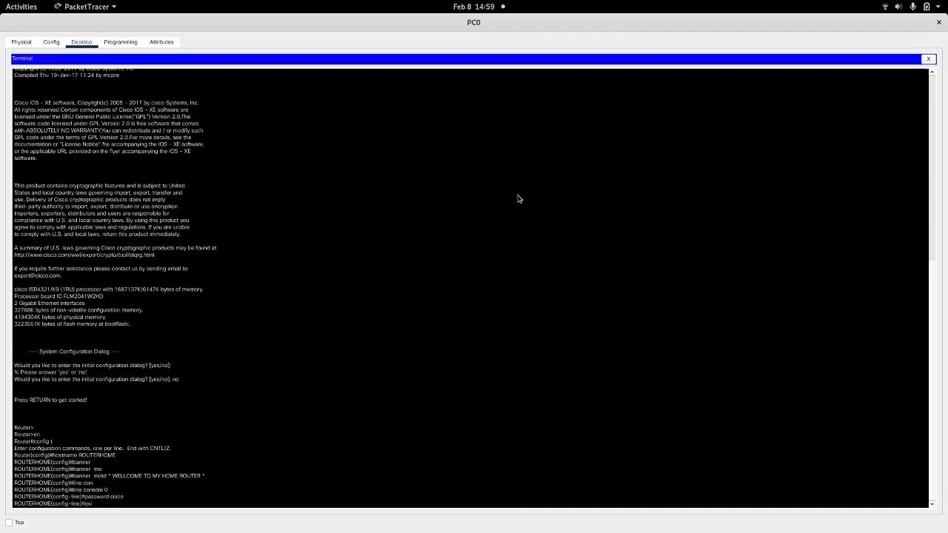
pyautogui.write('login')
pyautogui.press('Return')
pyautogui.write('exit')
pyautogui.press('Return')
# Step: Configure line aux 0 with the auxiliary line password, enable login, and return to global configuration mode
pyautogui.write('line a')
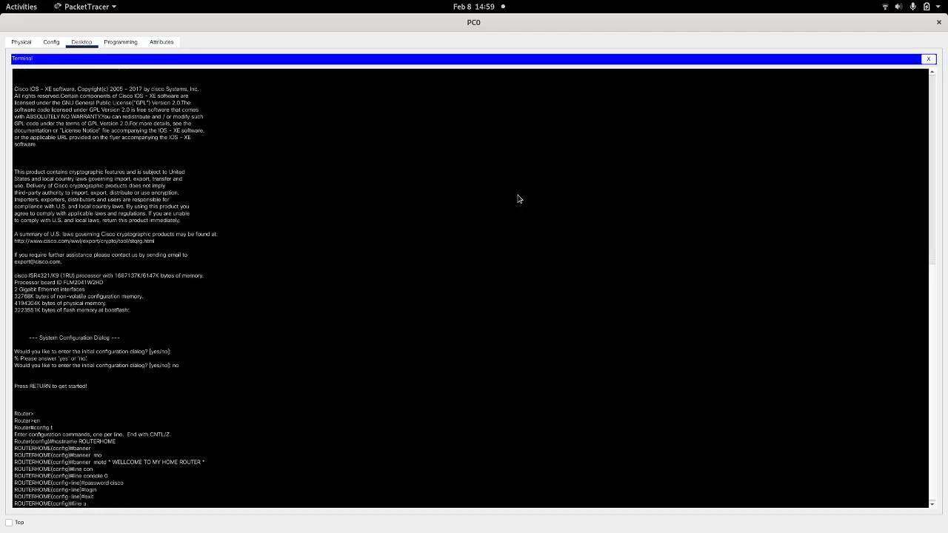
pyautogui.write('ux 0')
pyautogui.press('Return')
pyautogui.write('password cis')
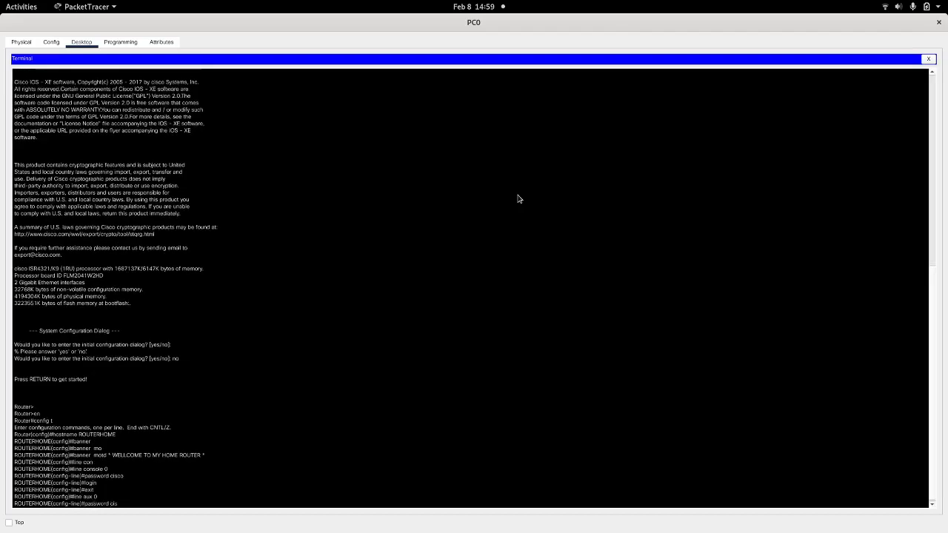
pyautogui.write('co')
pyautogui.press('Return')
pyautogui.write('login')
pyautogui.press('Return')
pyautogui.write('exit')
pyautogui.press('Return')
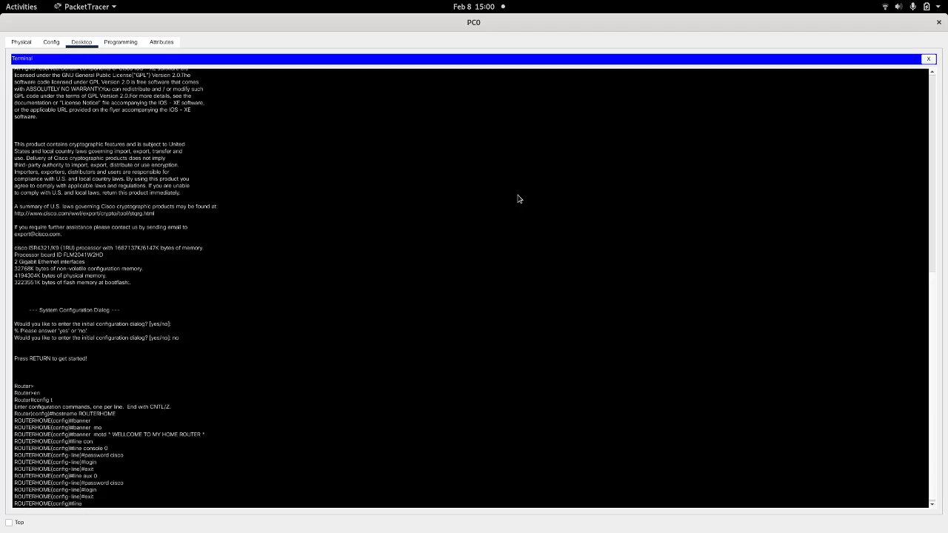
# Step: Configure line vty 0 4 with the remote access password, enable login, and return to global configuration mode
pyautogui.write('line vty 0 3')
pyautogui.press('BackSpace')
pyautogui.write('4')
pyautogui.press('Return')
pyautogui.write('password cisco')
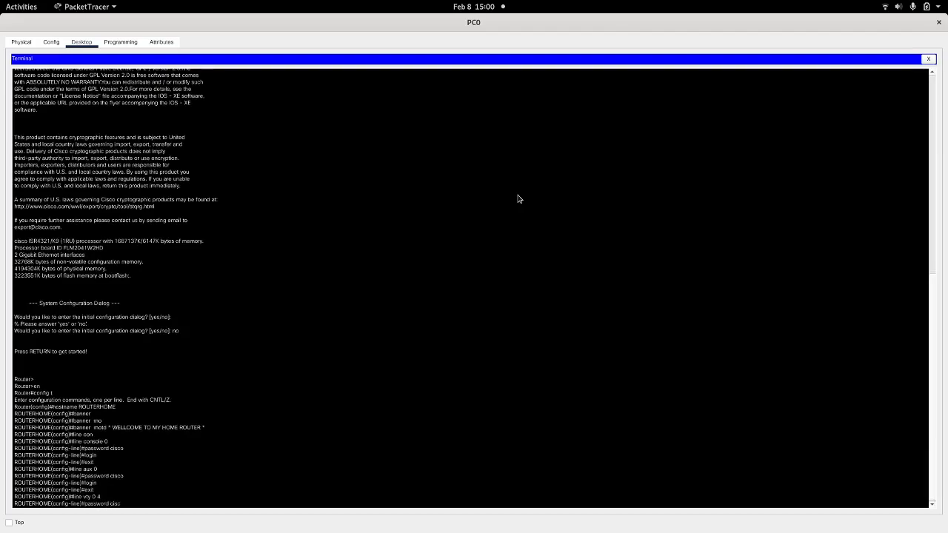
pyautogui.press('Return')
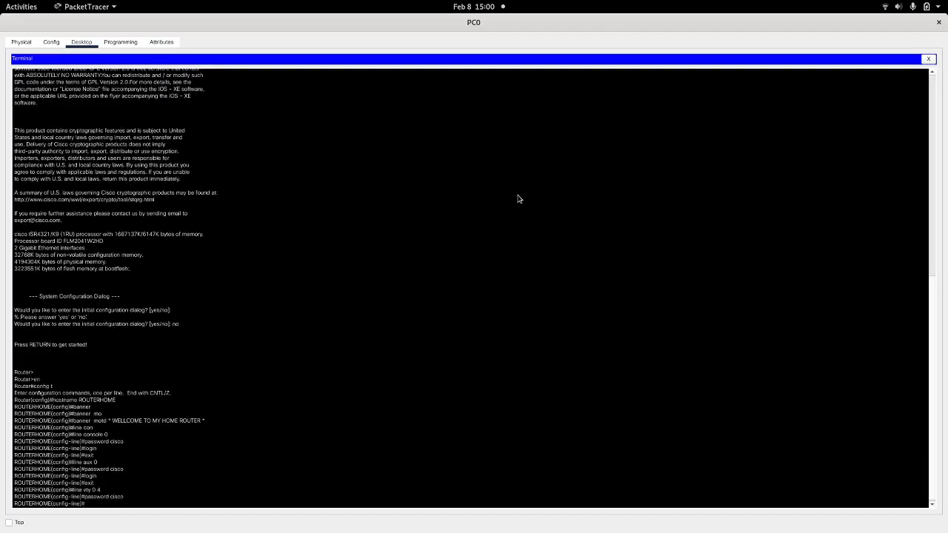
pyautogui.write('login')
pyautogui.press('Return')
pyautogui.write('exit')
pyautogui.press('Return')
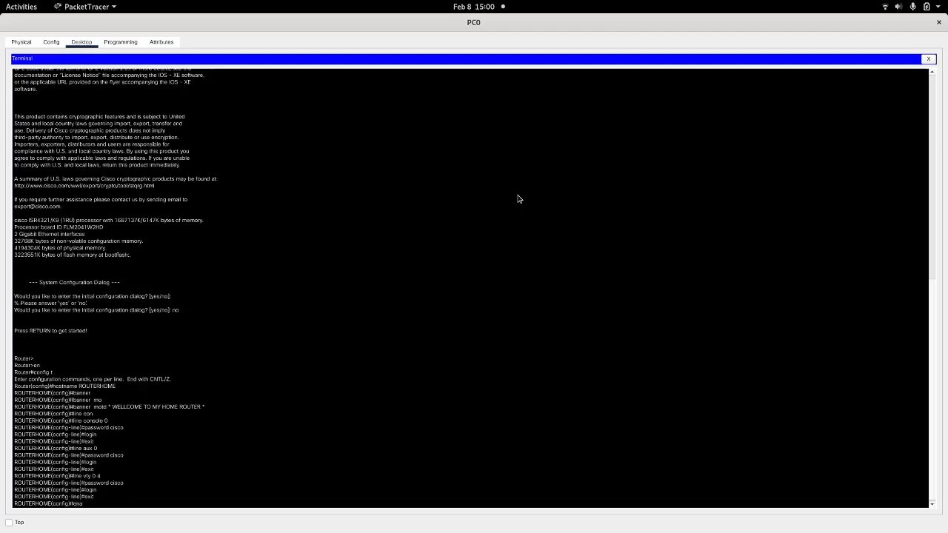
# Step: Set the router's enable secret password and try the login command in global configuration mode
pyautogui.write('cret cisco')
pyautogui.press('Return')
pyautogui.write('login')
pyautogui.press('Return')
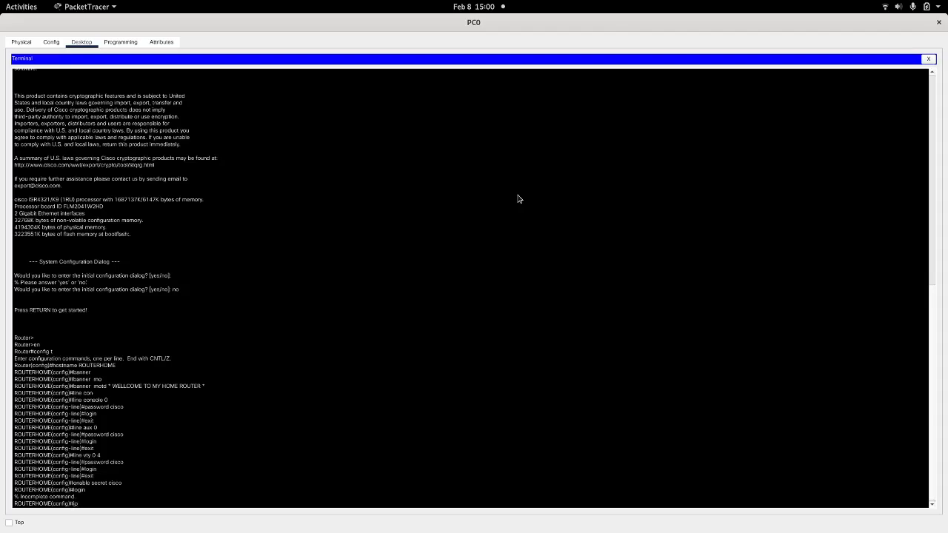
# Step: Set the router's IP domain name to anfesoft.nft with the ip domain-name command
pyautogui.write('coml')
pyautogui.press('Tab')
pyautogui.press('BackSpace')
pyautogui.press('BackSpace')
pyautogui.write('dok')
pyautogui.press('Tab')
pyautogui.press('BackSpace')
pyautogui.write('m')
pyautogui.press('Tab')
pyautogui.write('in')
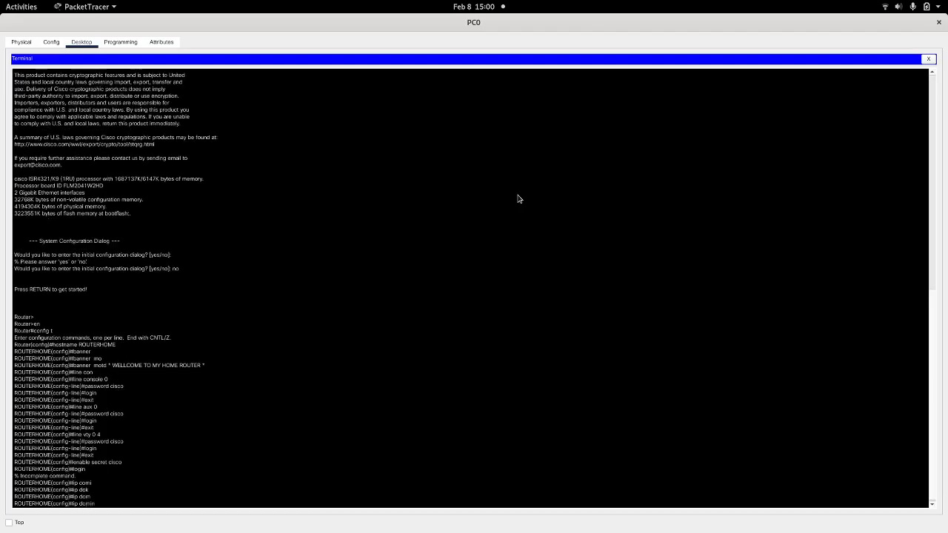
pyautogui.press('BackSpace')
pyautogui.write('ain-na')
pyautogui.press('Tab')
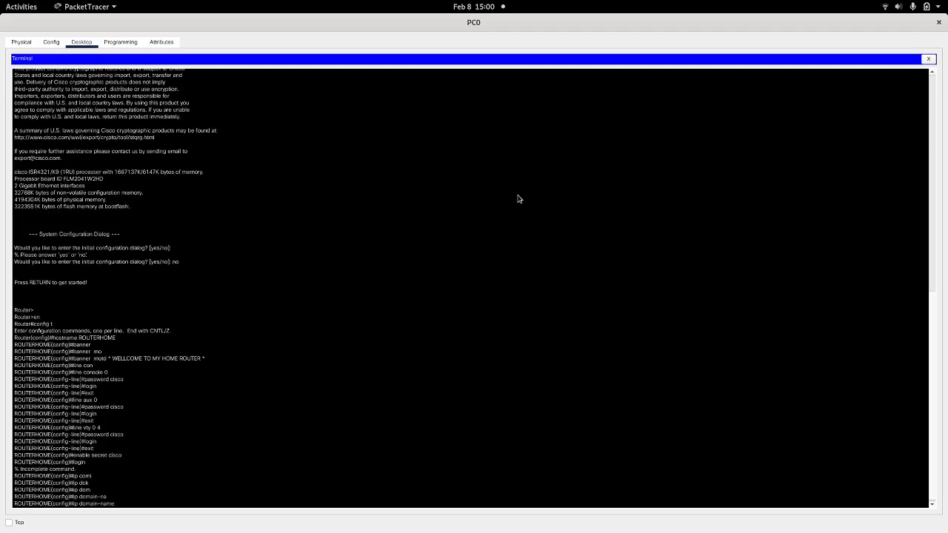
pyautogui.write('anfesoft.nft')
pyautogui.press('Return')
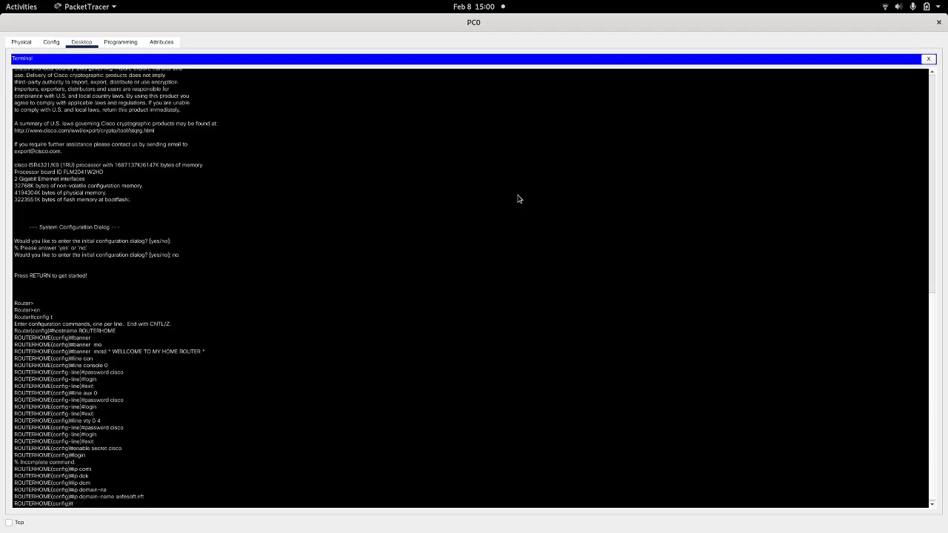
# Step: Create a local user account on the router with the user's first name and a secret password
pyautogui.write('usern')
pyautogui.press('Tab')
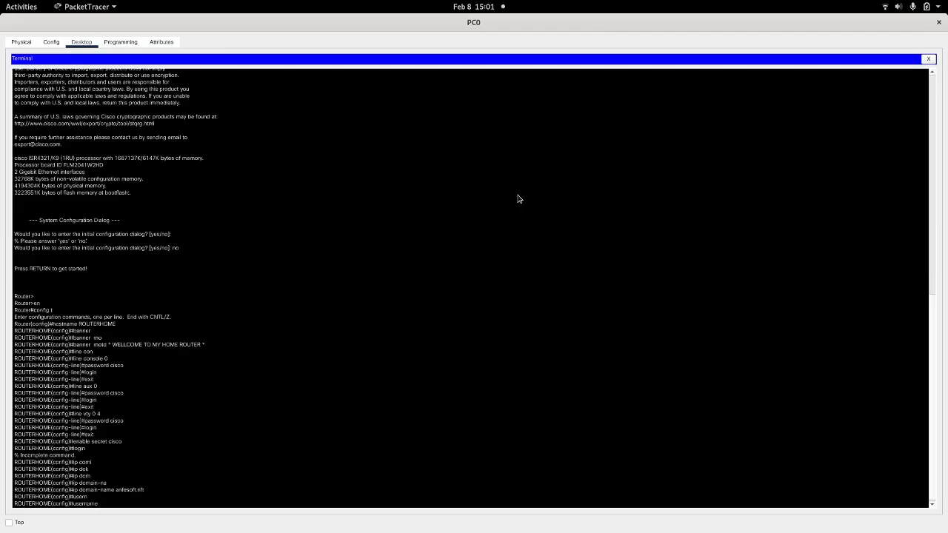
pyautogui.write('andres secret cisco')
pyautogui.press('Return')
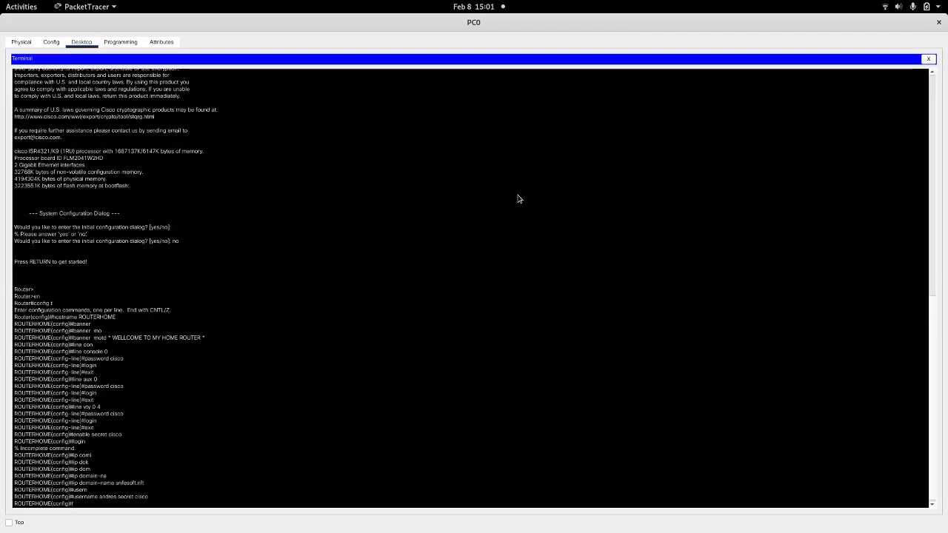
# Step: Start RSA key generation on the router with the command crypto key generate rsa general-keys
pyautogui.write('ryp')
pyautogui.press('Tab')
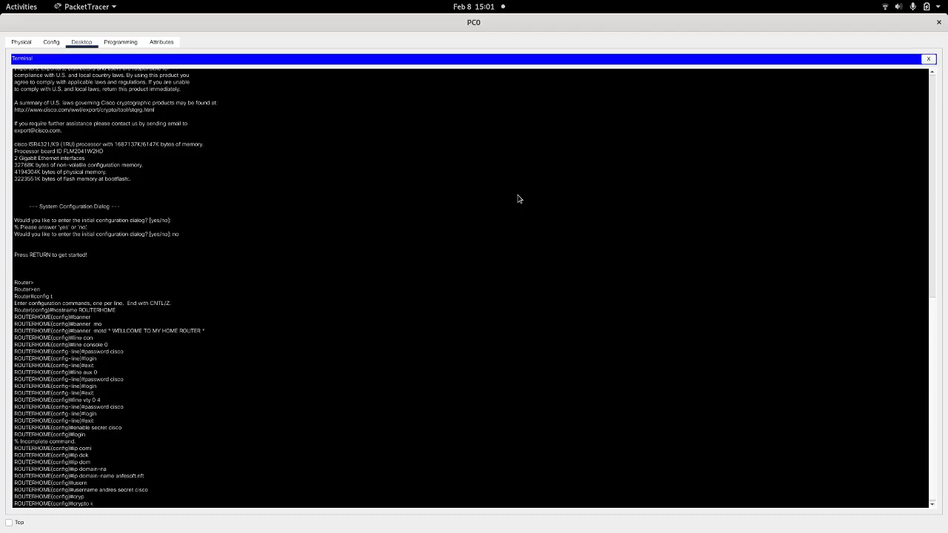
pyautogui.write('k')
pyautogui.press('Tab')
pyautogui.write('g')
pyautogui.press('Tab')
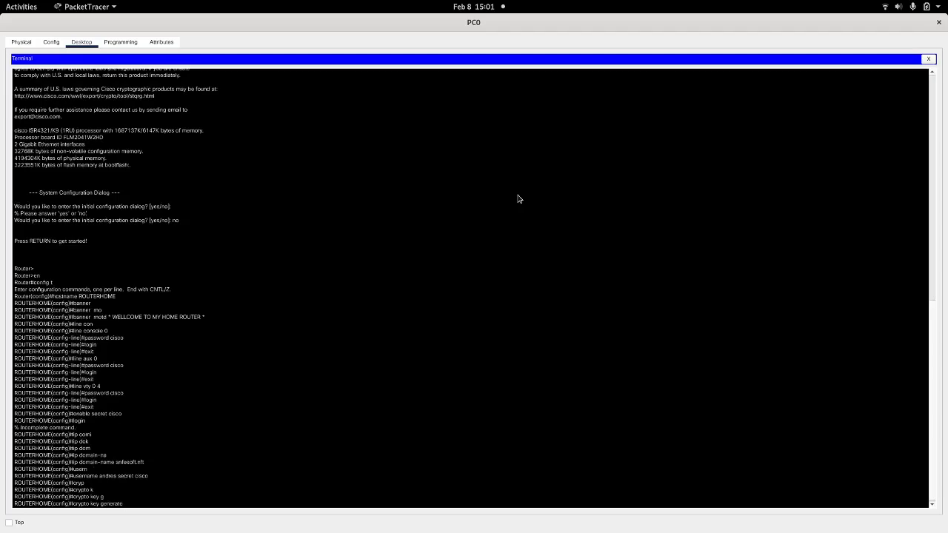
pyautogui.write('RS')
pyautogui.press('Tab')
pyautogui.press('BackSpace')
pyautogui.press('BackSpace')
pyautogui.press('BackSpace')
pyautogui.write('rsa ge')
pyautogui.press('Tab')
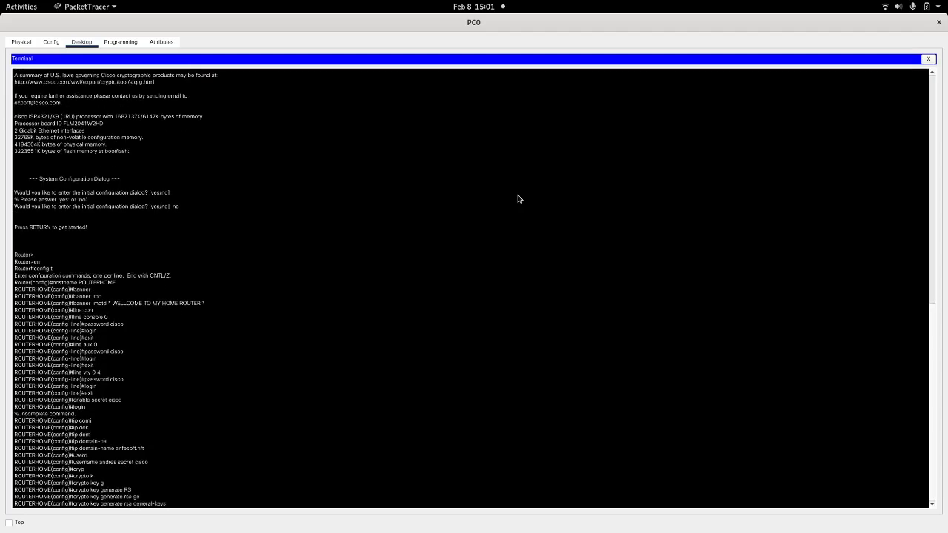
pyautogui.press('Return')
# Step: Set the RSA key modulus to 1024 bits and generate the keys
pyautogui.write('1024')
pyautogui.press('Return')
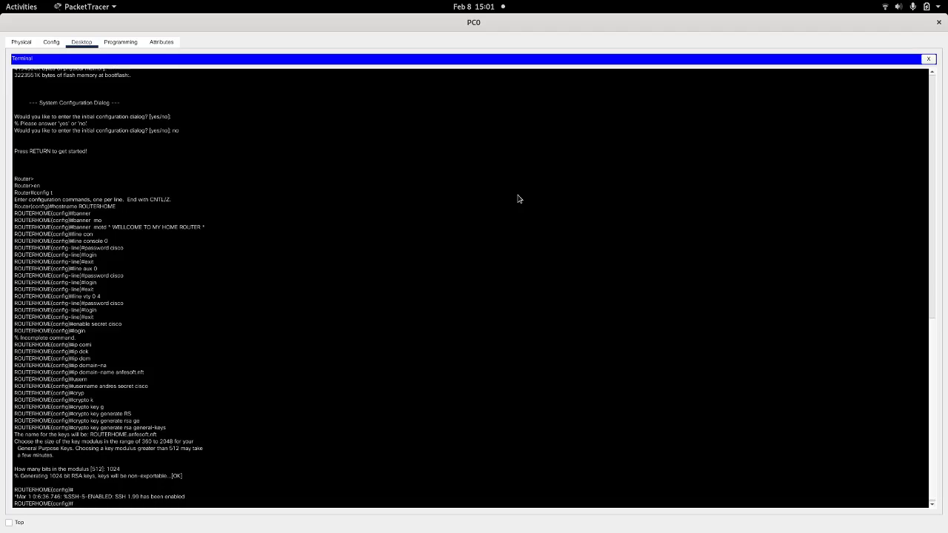
pyautogui.press('Return')
pyautogui.press('Return')
pyautogui.press('Return')
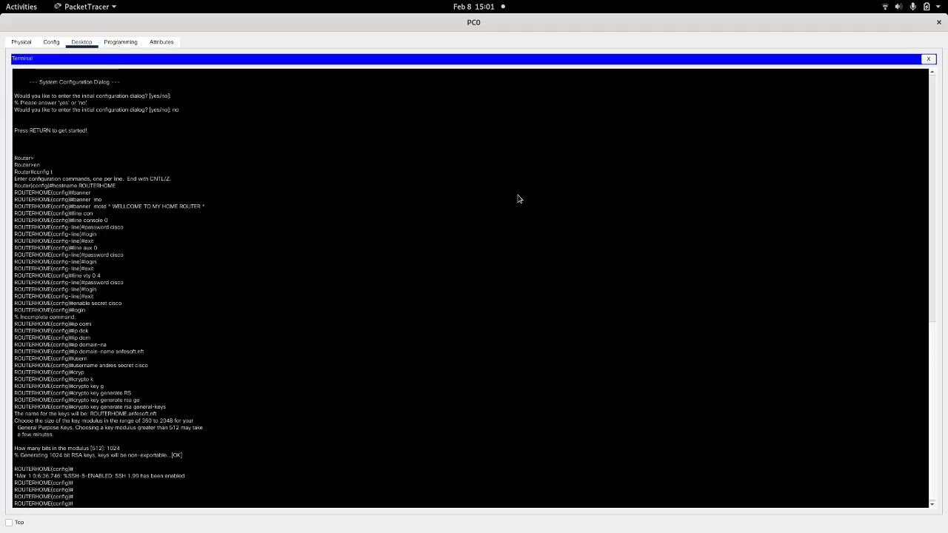
# Step: Enter interface configuration mode for gigabitEthernet 0/0/0 on the router
pyautogui.write('int')
pyautogui.press('Tab')
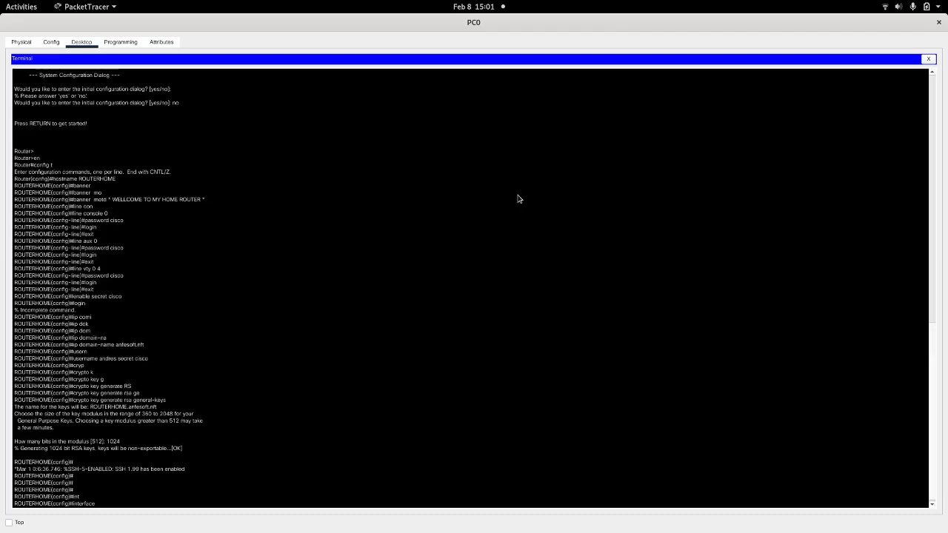
pyautogui.write('gi')
pyautogui.press('Tab')
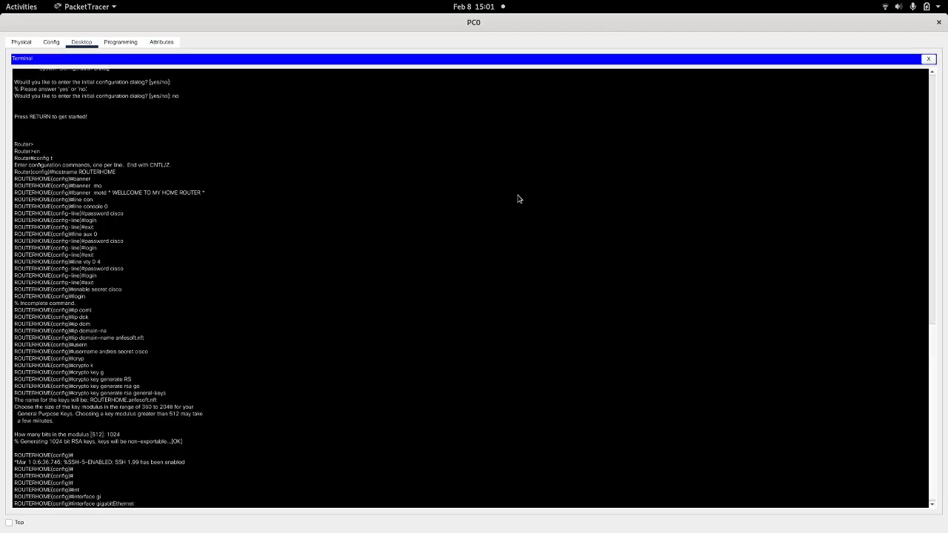
pyautogui.write('0')
pyautogui.press('Tab')
pyautogui.write('/')
pyautogui.press('Tab')
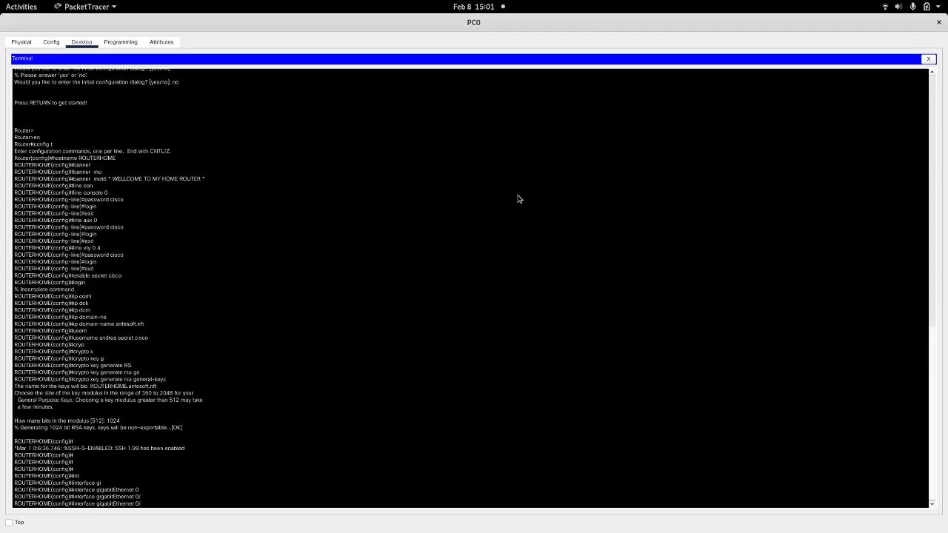
pyautogui.write('0')
pyautogui.press('Tab')
pyautogui.write('/')
pyautogui.press('Tab')
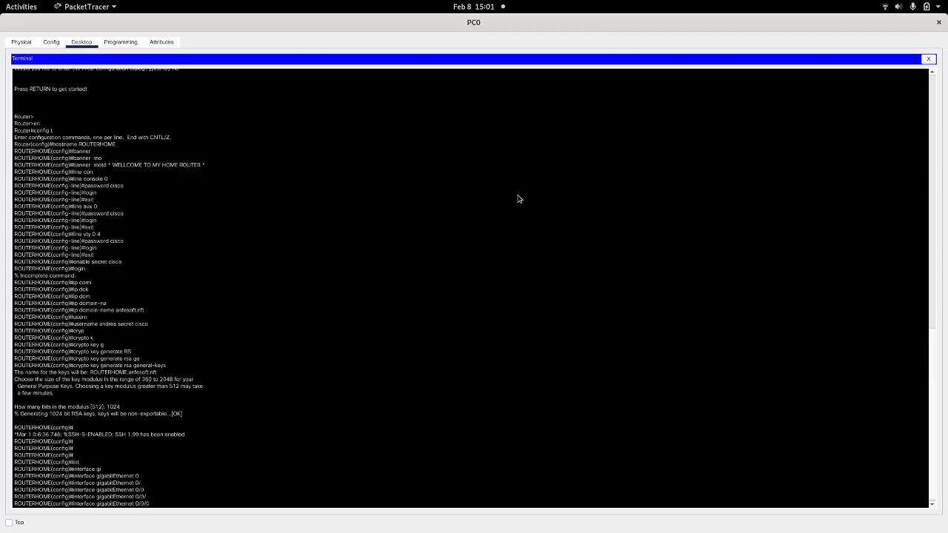
pyautogui.write('0')
pyautogui.press('Return')
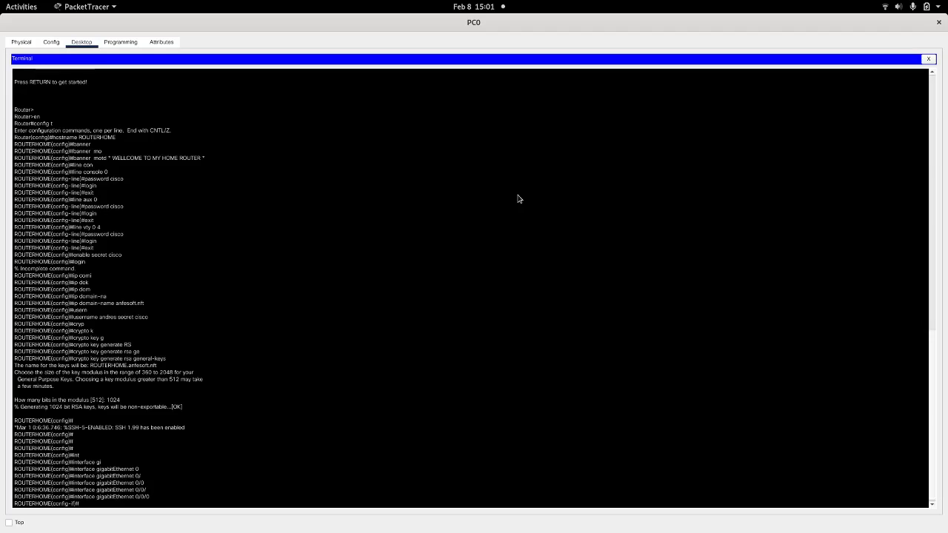
# Step: Try to assign 10.0.0.1 255.255.255.0 to the interface with the command ip adress, checking the address plan in the topology note
pyautogui.write('ip adress 10.0.0.1')
pyautogui.doubleClick(373, 21)
pyautogui.moveTo(466, 57); pyautogui.dragTo(598, 90)
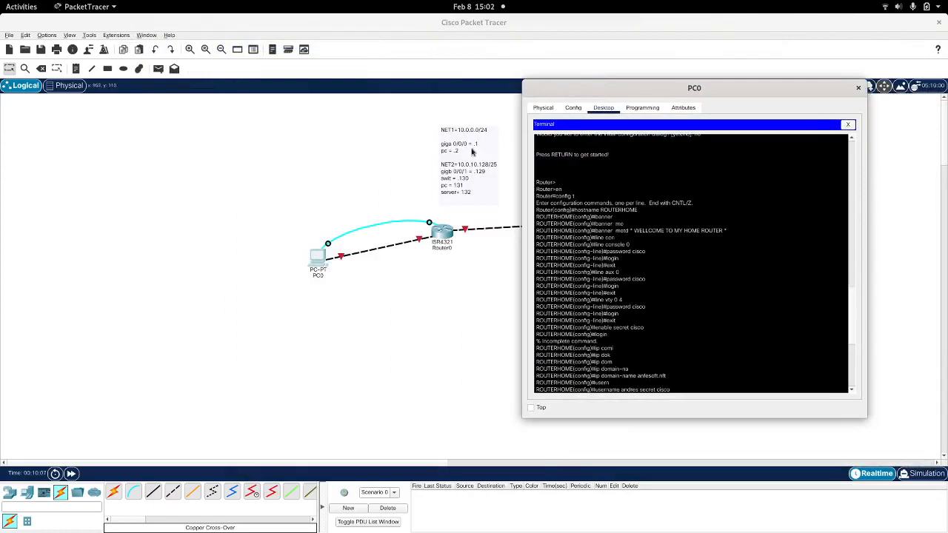
pyautogui.doubleClick(733, 88)
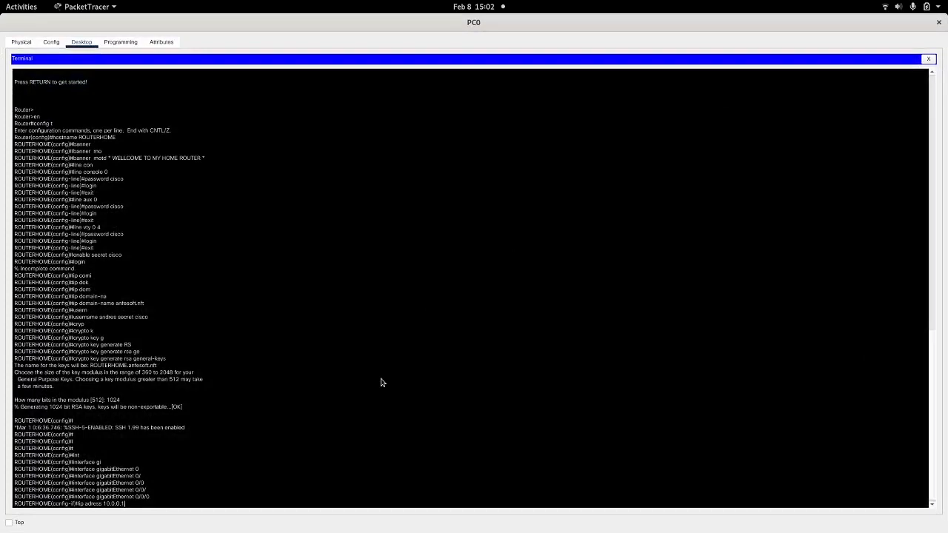
pyautogui.write('255.255.255.0')
pyautogui.press('Return')
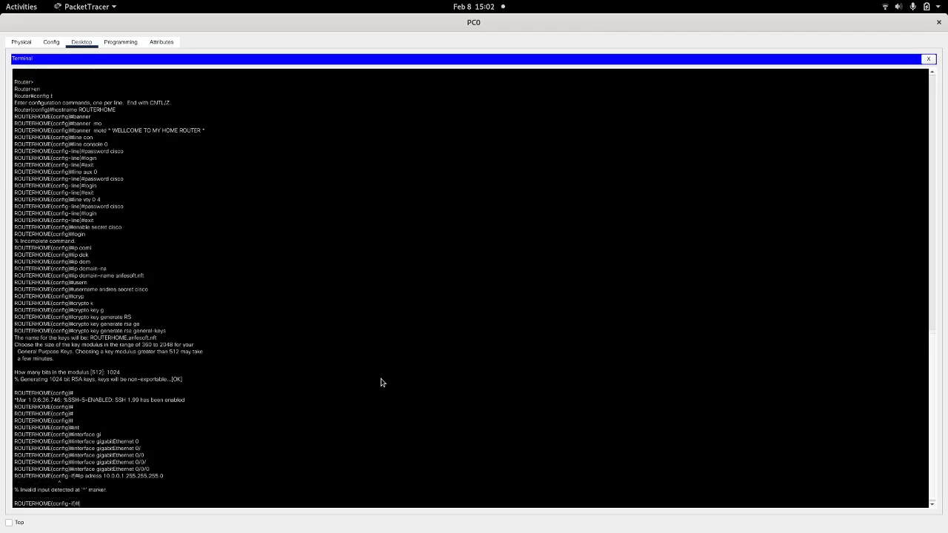
pyautogui.press('Up')
pyautogui.press('Left')
pyautogui.press('BackSpace')
pyautogui.press('BackSpace')
pyautogui.press('BackSpace')
pyautogui.press('BackSpace')
pyautogui.press('BackSpace')
pyautogui.press('BackSpace')
pyautogui.press('BackSpace')
pyautogui.press('BackSpace')
pyautogui.press('BackSpace')
pyautogui.press('BackSpace')
pyautogui.press('BackSpace')
pyautogui.press('BackSpace')
pyautogui.press('BackSpace')
pyautogui.press('BackSpace')
pyautogui.press('BackSpace')
pyautogui.press('BackSpace')
pyautogui.press('BackSpace')
pyautogui.press('BackSpace')
pyautogui.press('BackSpace')
pyautogui.press('BackSpace')
pyautogui.write('inter')
pyautogui.press('Tab')
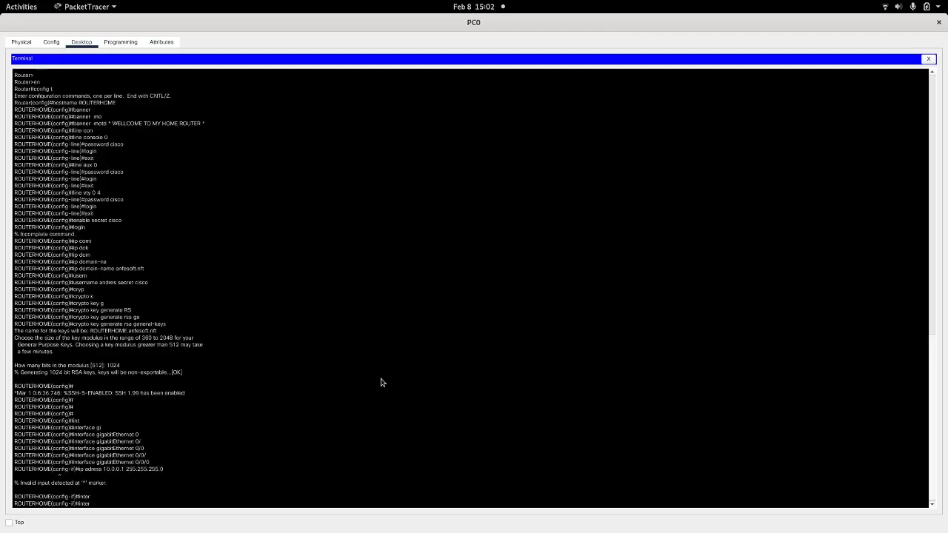
pyautogui.write('f')
pyautogui.press('Tab')
pyautogui.press('Tab')
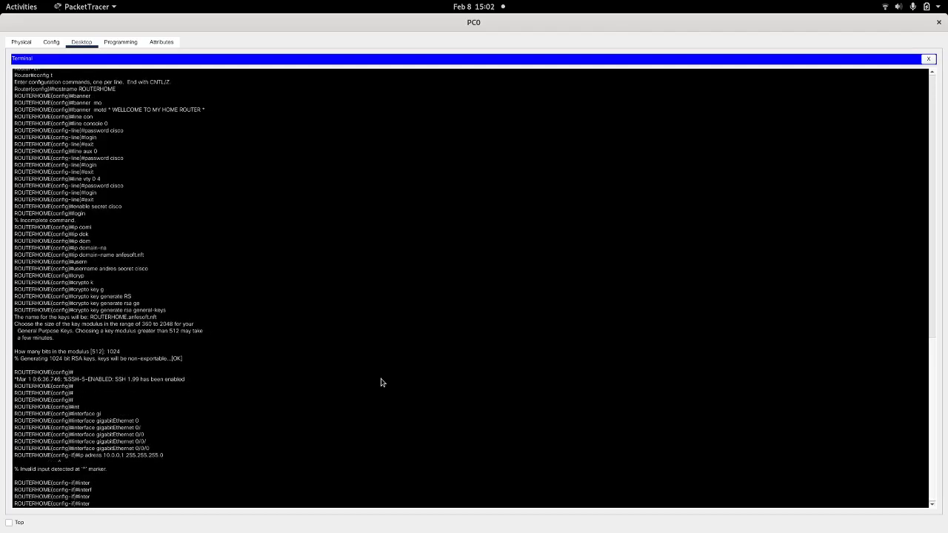
pyautogui.write('f')
# Step: Return to global configuration mode and re-enter interface gigabitEthernet 0/0/0
pyautogui.press('Tab')
pyautogui.press('BackSpace')
pyautogui.press('BackSpace')
pyautogui.press('BackSpace')
pyautogui.press('BackSpace')
pyautogui.press('BackSpace')
pyautogui.write('exit')
pyautogui.press('Return')
pyautogui.write('inter')
pyautogui.press('Tab')
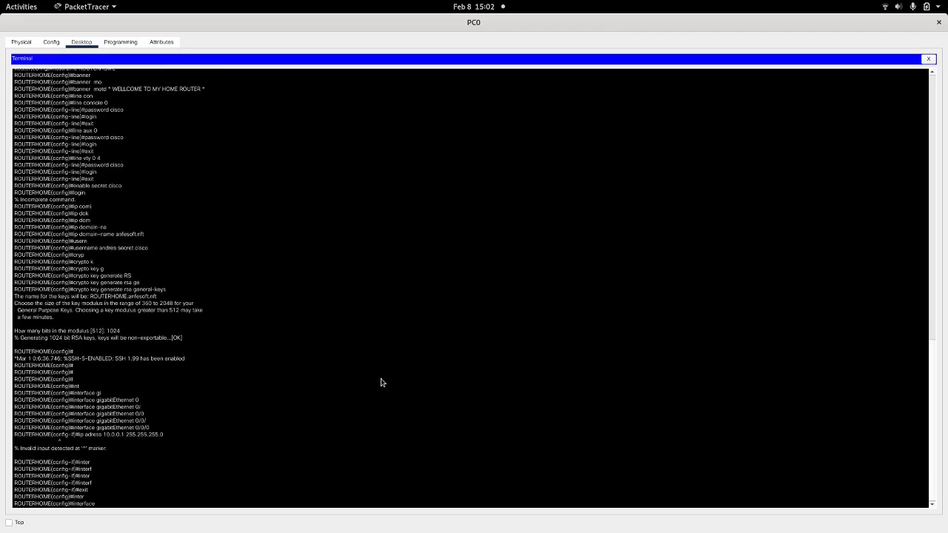
pyautogui.write('gi')
pyautogui.press('Tab')
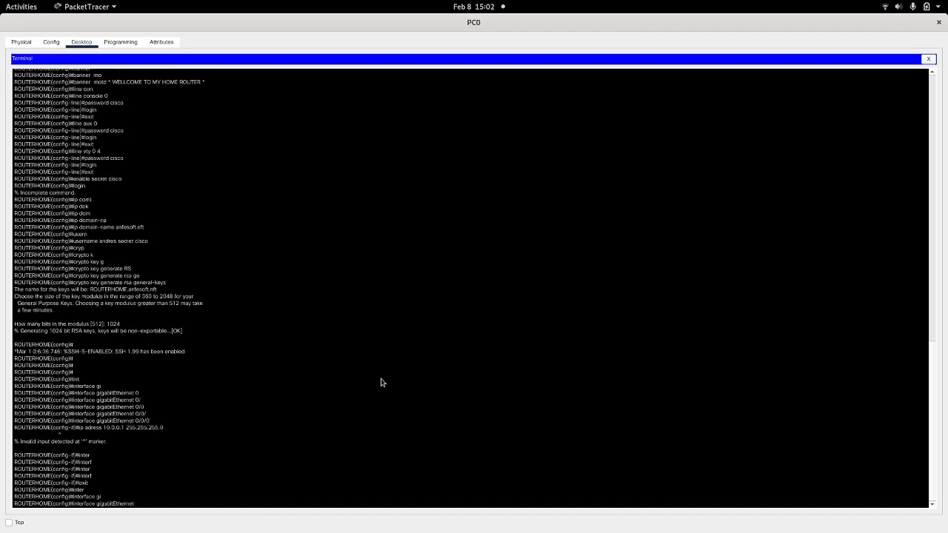
pyautogui.write('0/0/0')
pyautogui.press('Return')
# Step: Assign IP address 10.0.0.1 with mask 255.255.255.0 to the gigabitEthernet 0/0/0 interface using the ip address command
pyautogui.write('ip add')
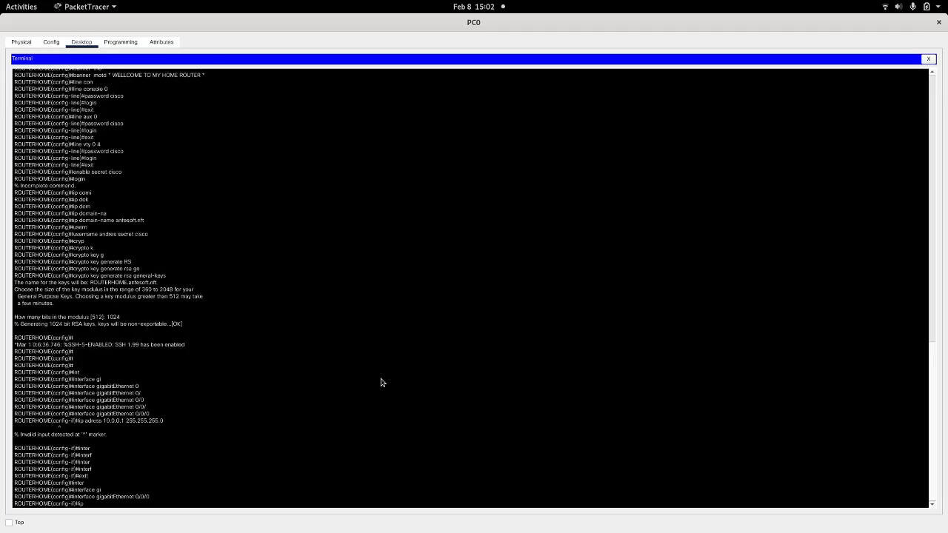
pyautogui.press('Tab')
pyautogui.write('10')
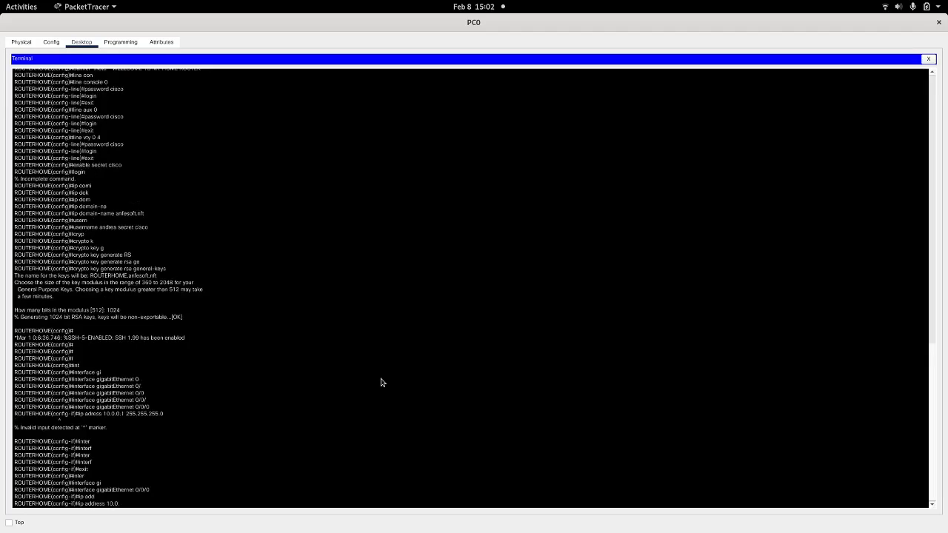
pyautogui.write('.0.0.1 255.255.255.0')
pyautogui.press('Return')
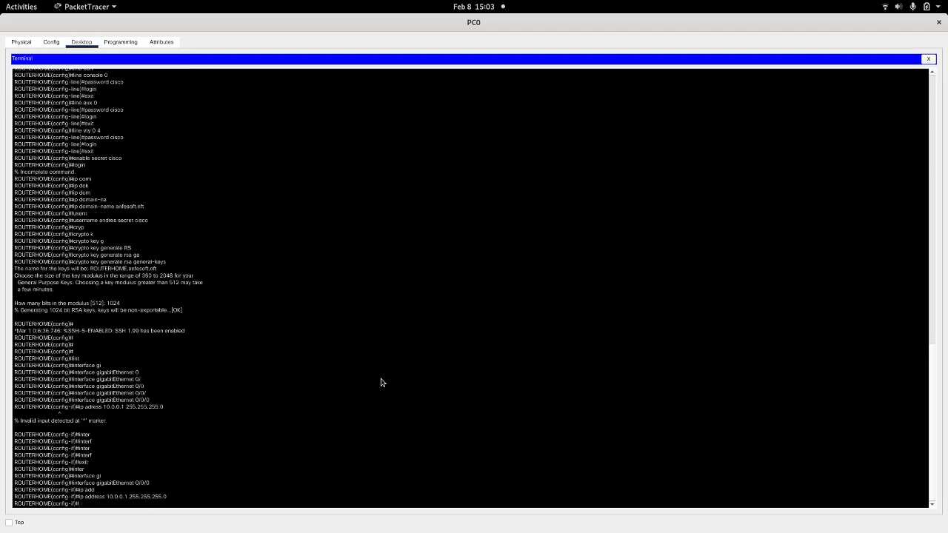
# Step: Enable the gigabitEthernet 0/0/0 interface with the no shutdown command
pyautogui.write('no shut')
pyautogui.press('Tab')
pyautogui.press('Return')
pyautogui.press('Return')
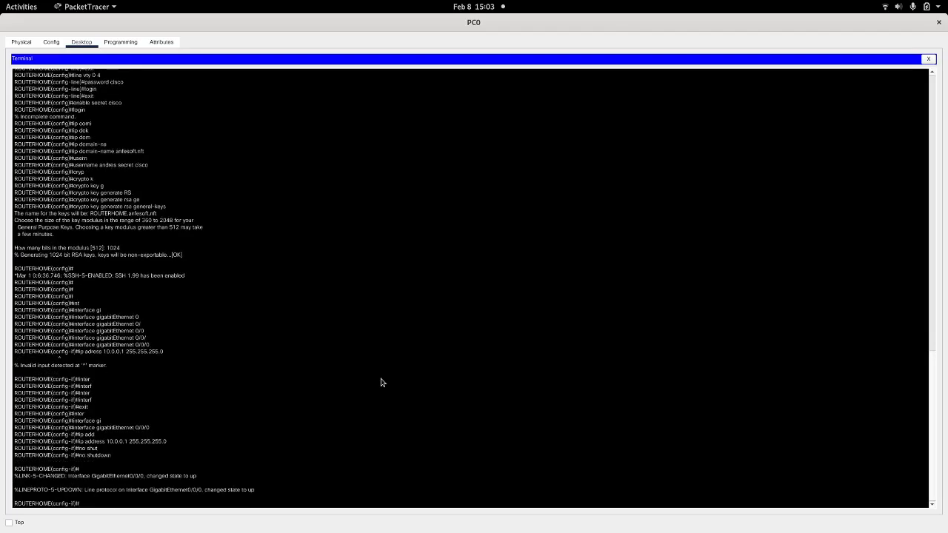
pyautogui.press('Return')
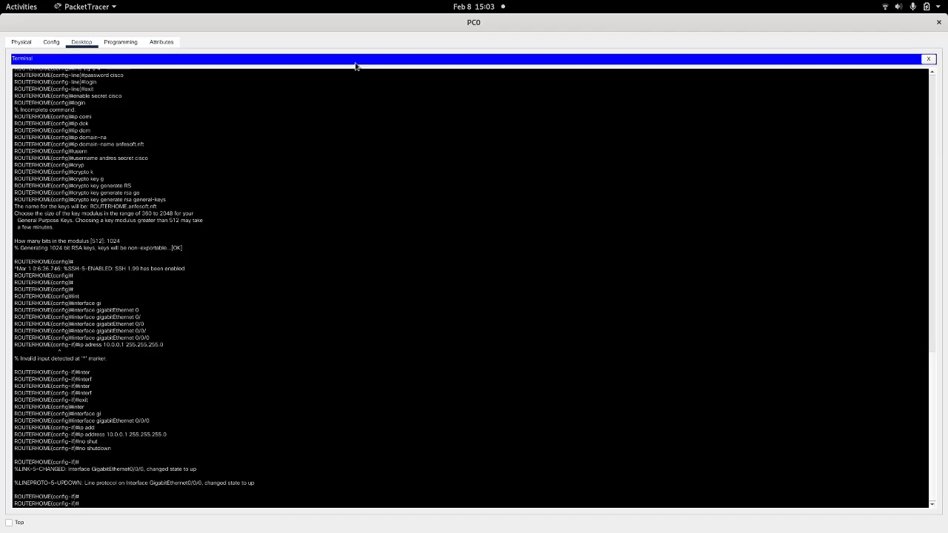
# Step: Close PC0's terminal window and open PC0's IP Configuration
pyautogui.moveTo(328, 20); pyautogui.dragTo(642, 59)
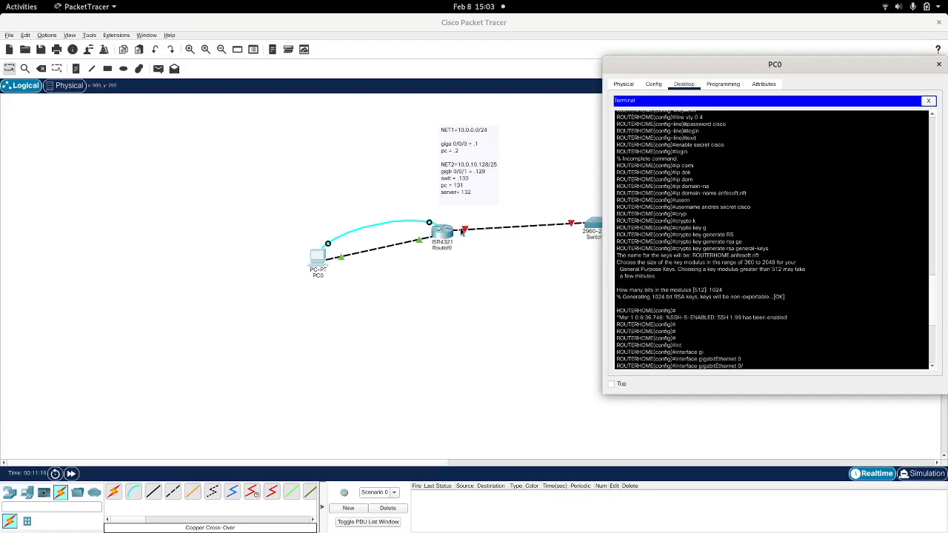
pyautogui.moveTo(869, 69); pyautogui.dragTo(777, 68)
pyautogui.click(852, 64)
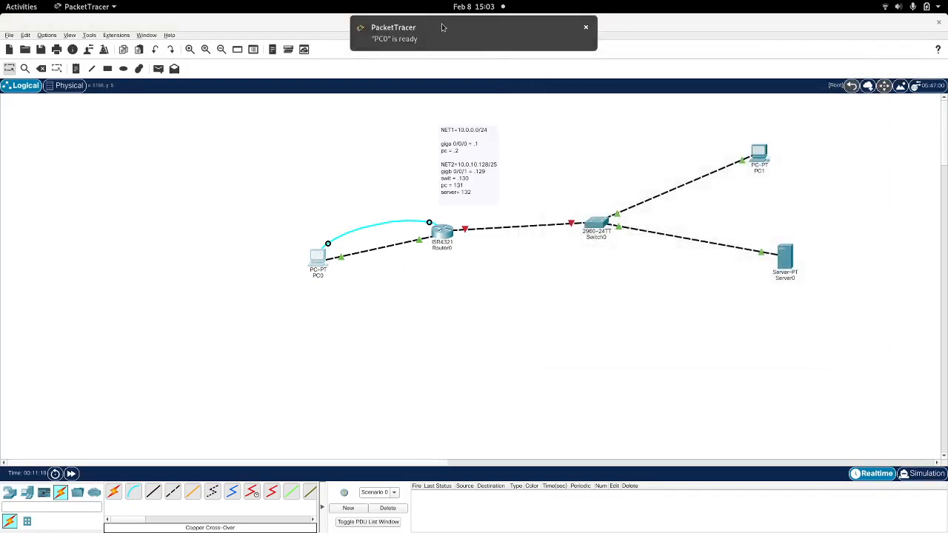
pyautogui.click(444, 27)
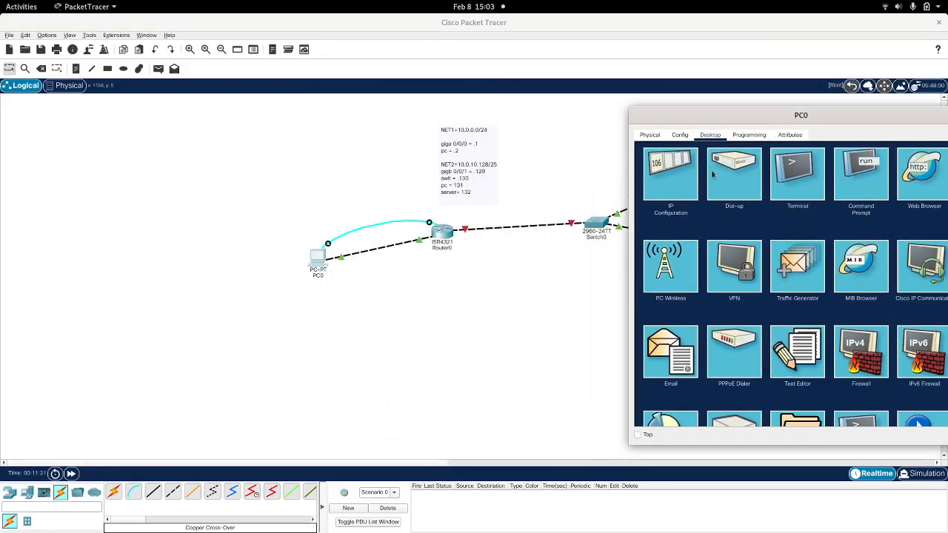
pyautogui.click(672, 182)
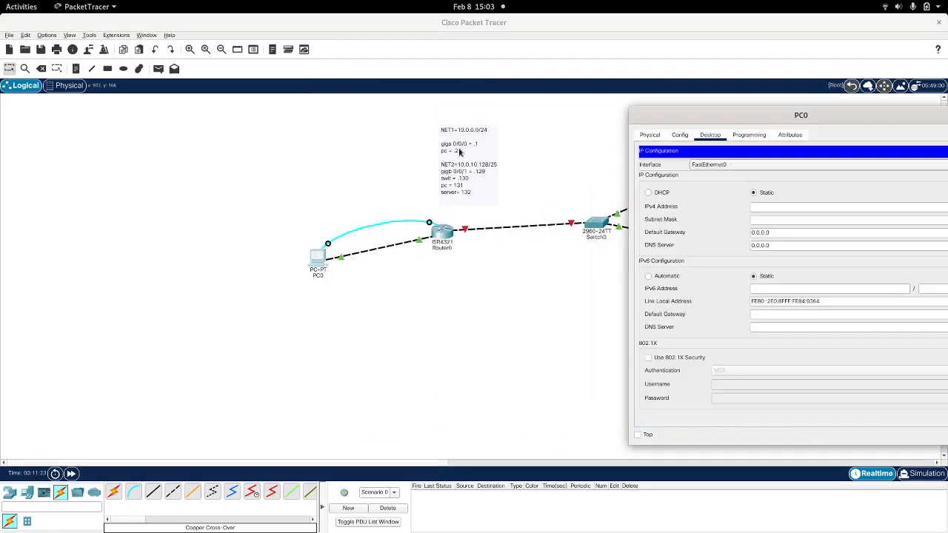
# Step: Set PC0's static IPv4 address to 10.0.0.2, subnet mask to 255.255.255.0 and default gateway to 10.0.0.1, and close its window
pyautogui.click(761, 207)
pyautogui.write('10.0.0.2')
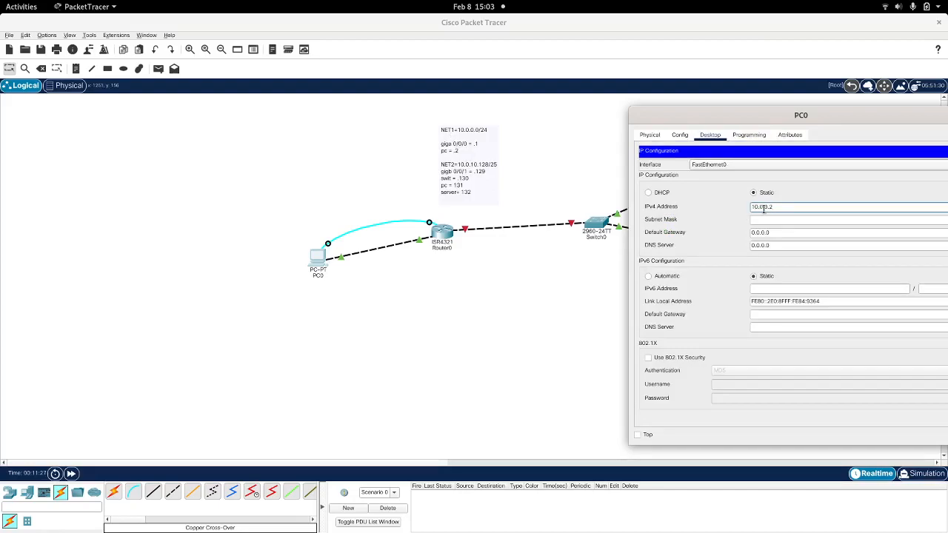
pyautogui.press('Tab')
pyautogui.write('255.255.255.0')
pyautogui.press('Tab')
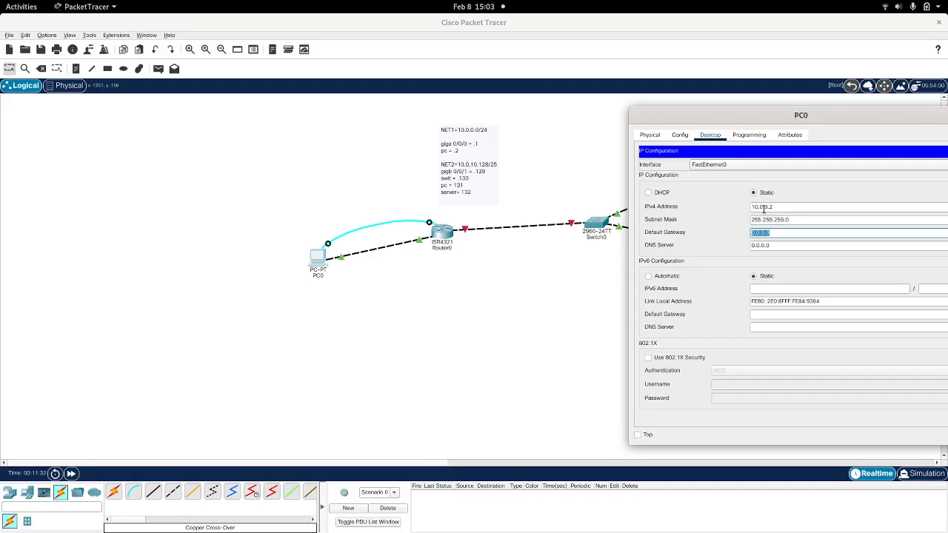
pyautogui.write('10.0.0.1')
pyautogui.moveTo(915, 125); pyautogui.dragTo(522, 124)
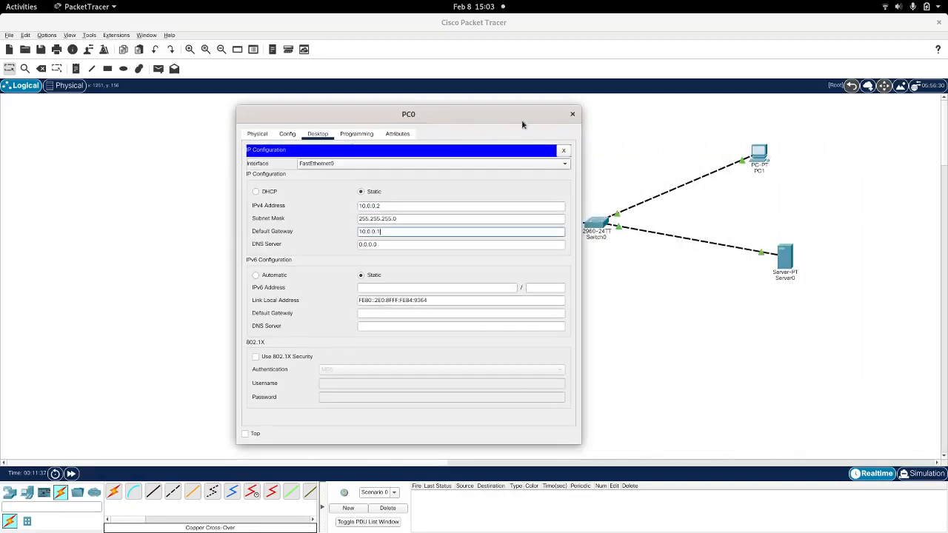
pyautogui.click(573, 114)
# Step: Ping the router at 10.0.0.1 from PC0's Command Prompt, and close the window
pyautogui.click(321, 261)
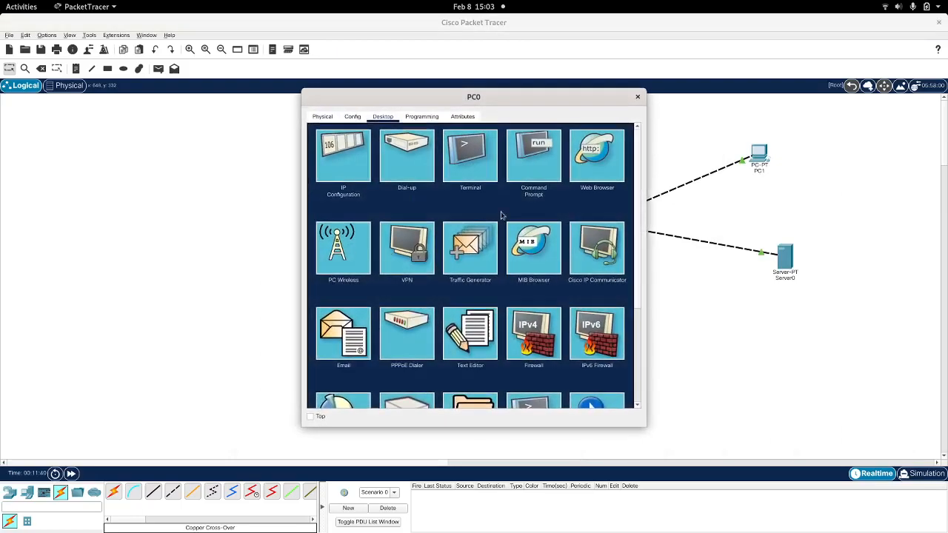
pyautogui.click(532, 156)
pyautogui.moveTo(459, 89); pyautogui.dragTo(744, 153)
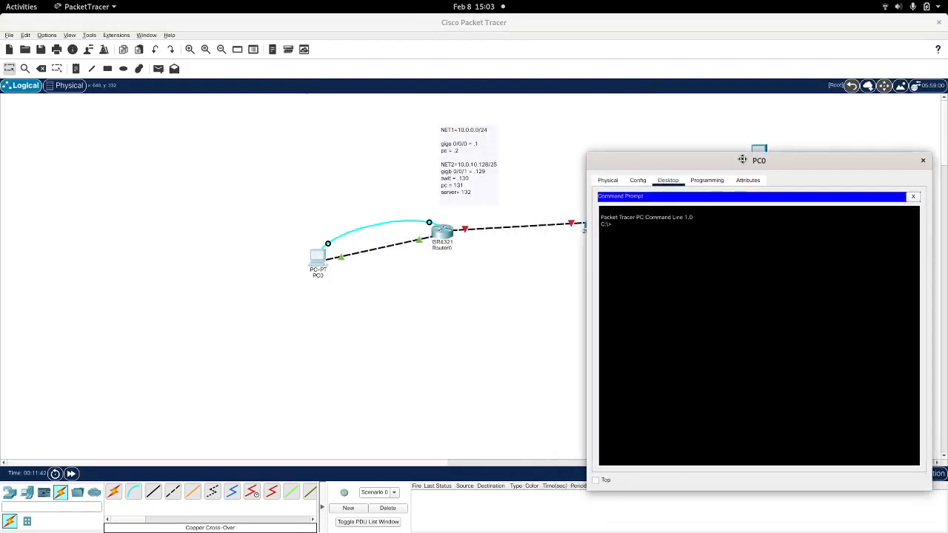
pyautogui.write('ping 10.0.0.1')
pyautogui.press('Return')
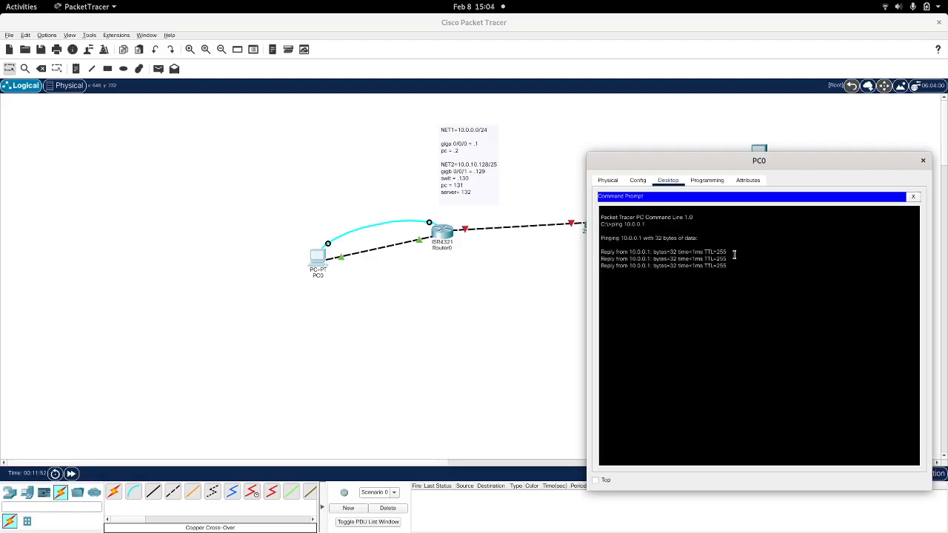
pyautogui.hotkey('ctrl', 'c')
pyautogui.click(922, 161)
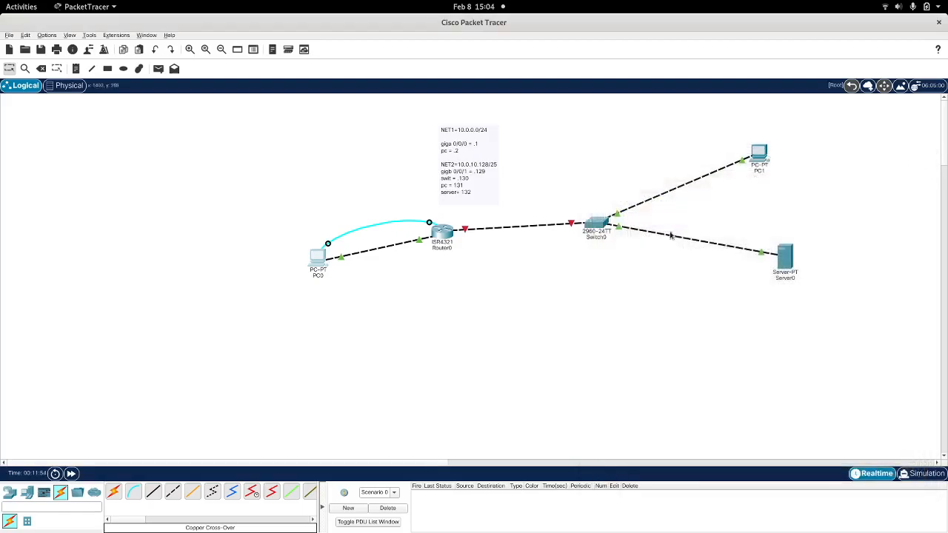
# Step: Reopen PC0's terminal connection to the router and place its window beside the address plan note
pyautogui.click(322, 259)
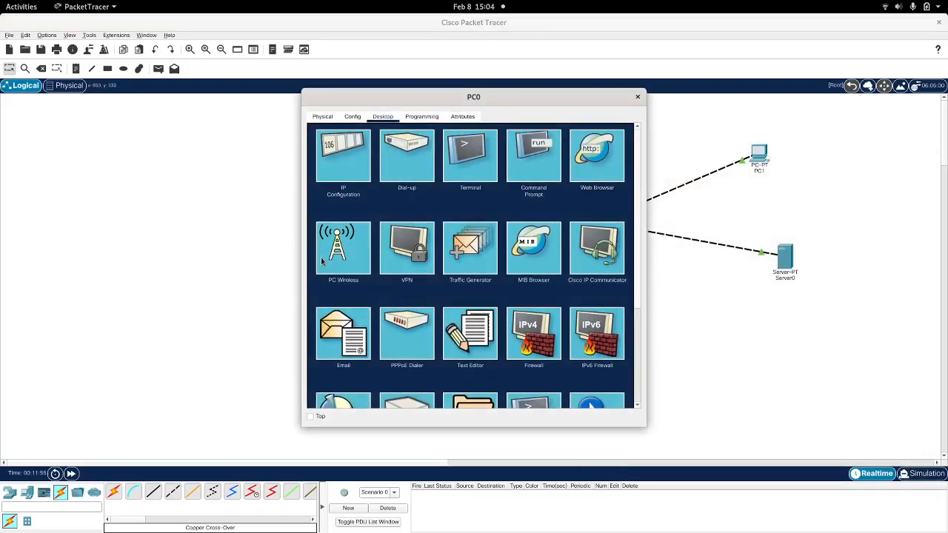
pyautogui.click(474, 148)
pyautogui.click(609, 232)
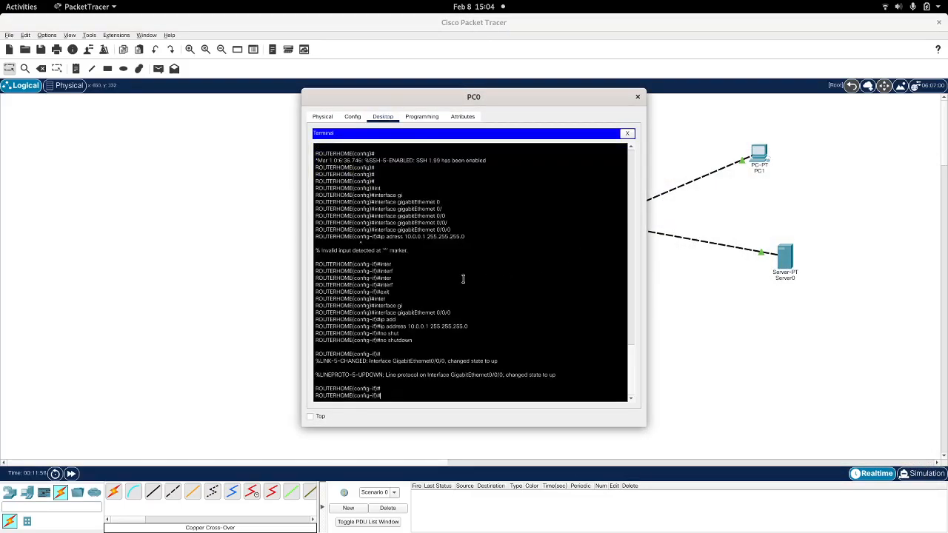
pyautogui.press('Return')
pyautogui.press('Return')
pyautogui.press('Return')
pyautogui.press('Return')
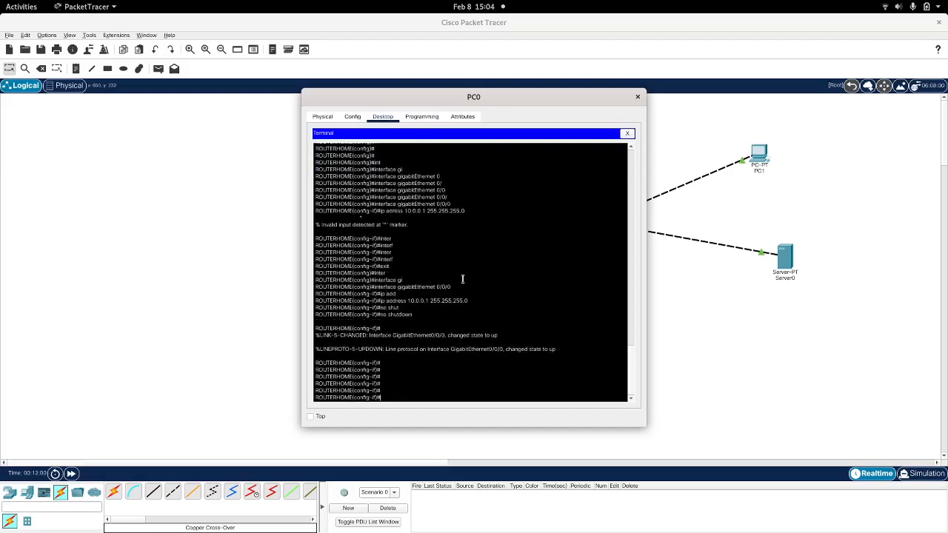
pyautogui.moveTo(457, 97); pyautogui.dragTo(690, 87)
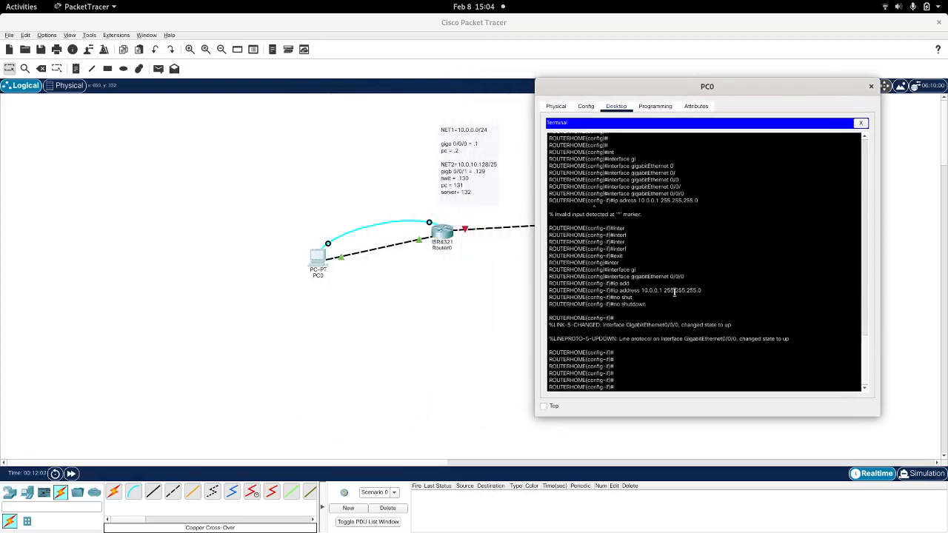
# Step: Exit configuration mode, end the router console session and bring up its login prompt, then close PC0's window
pyautogui.write('exit')
pyautogui.press('Return')
pyautogui.write('exit')
pyautogui.press('Return')
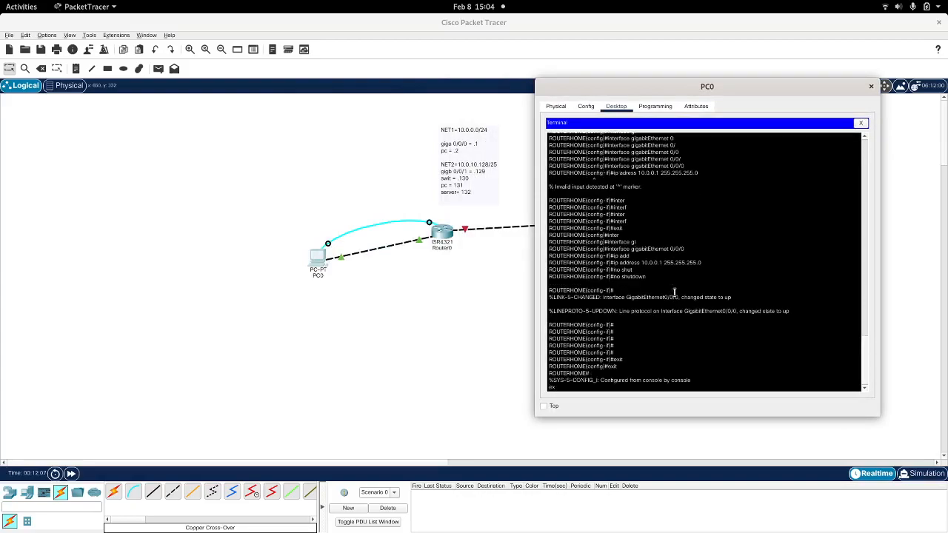
pyautogui.write('ex')
pyautogui.press('Return')
pyautogui.press('Return')
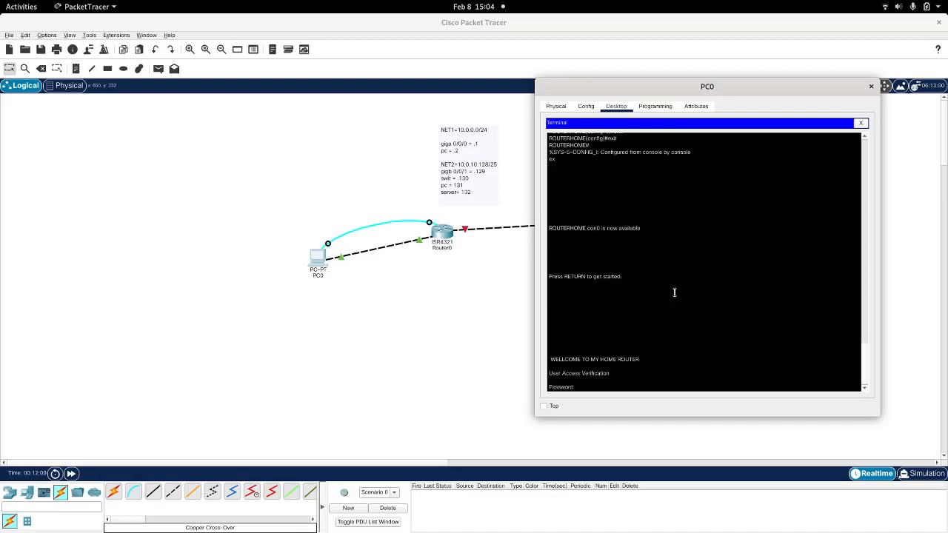
pyautogui.click(871, 86)
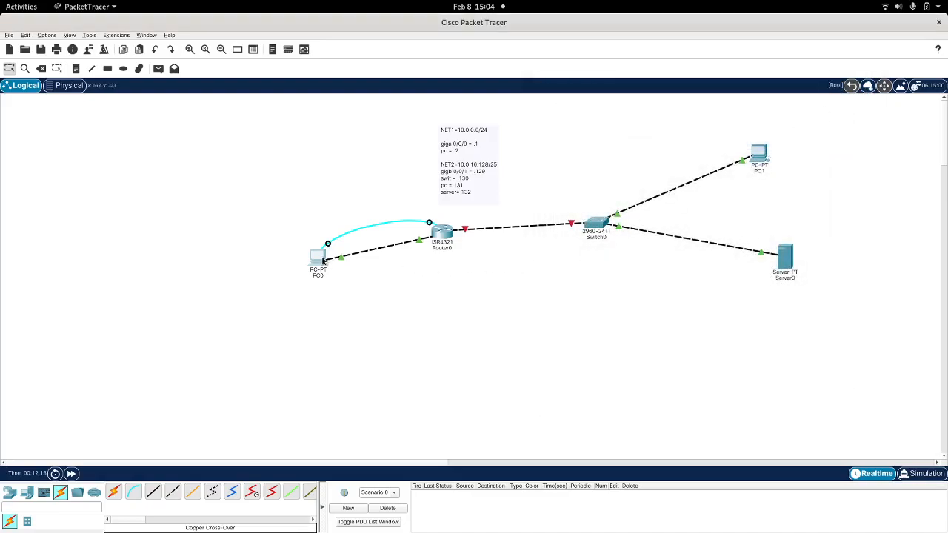
# Step: Open PC0's Telnet / SSH Client and place its window beside the topology
pyautogui.click(323, 261)
pyautogui.scroll(-4, 499, 337)
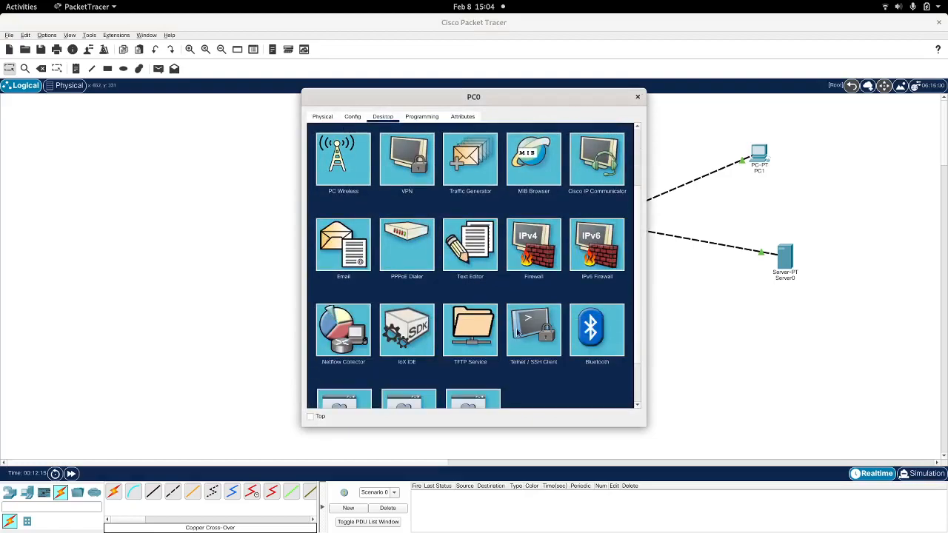
pyautogui.click(523, 329)
pyautogui.moveTo(495, 97); pyautogui.dragTo(774, 115)
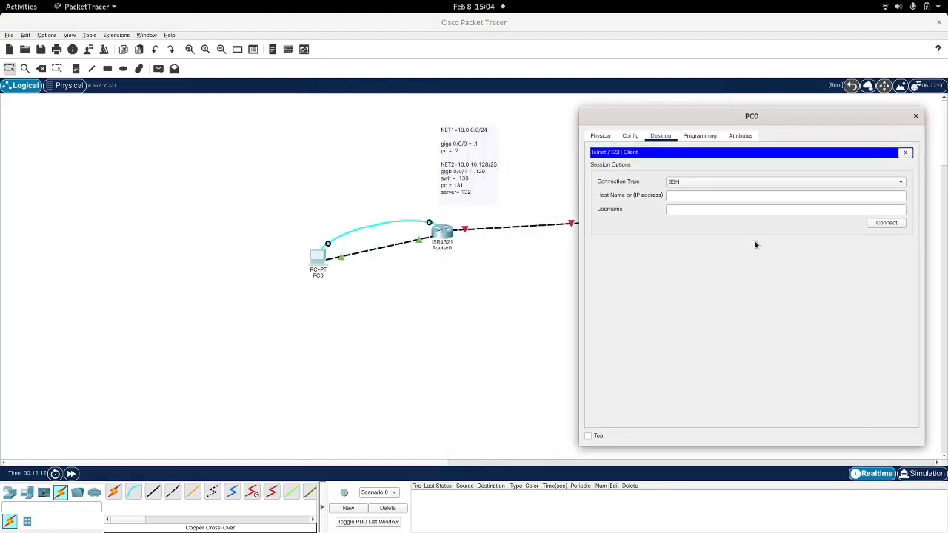
# Step: Start an SSH session to the router at 10.0.0.1, entering the username and the account password
pyautogui.click(690, 197)
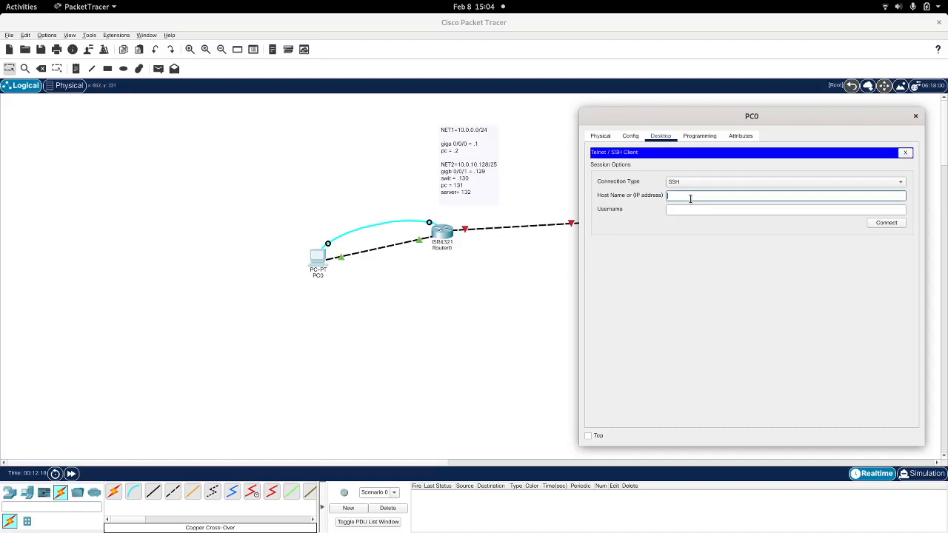
pyautogui.write('10')
pyautogui.write('.0.0.1')
pyautogui.press('Tab')
pyautogui.write('andres')
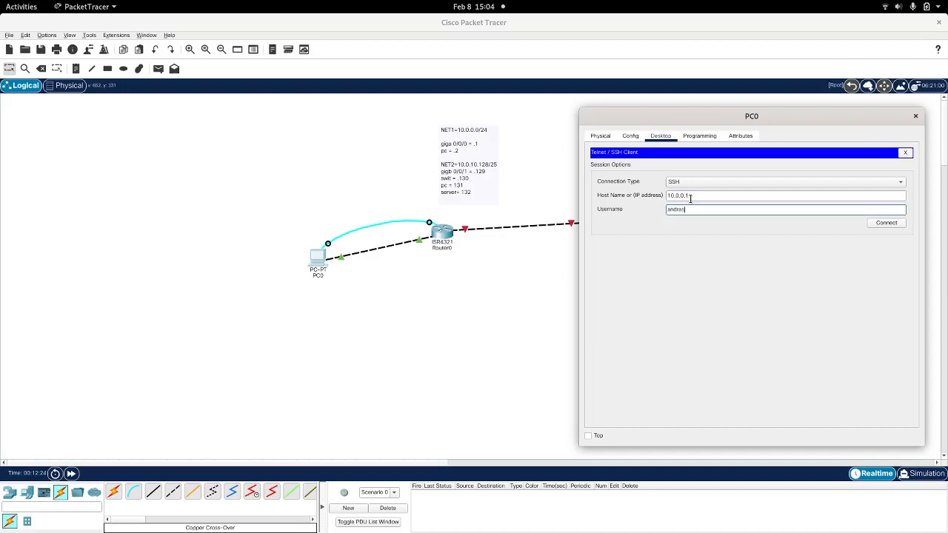
pyautogui.click(891, 223)
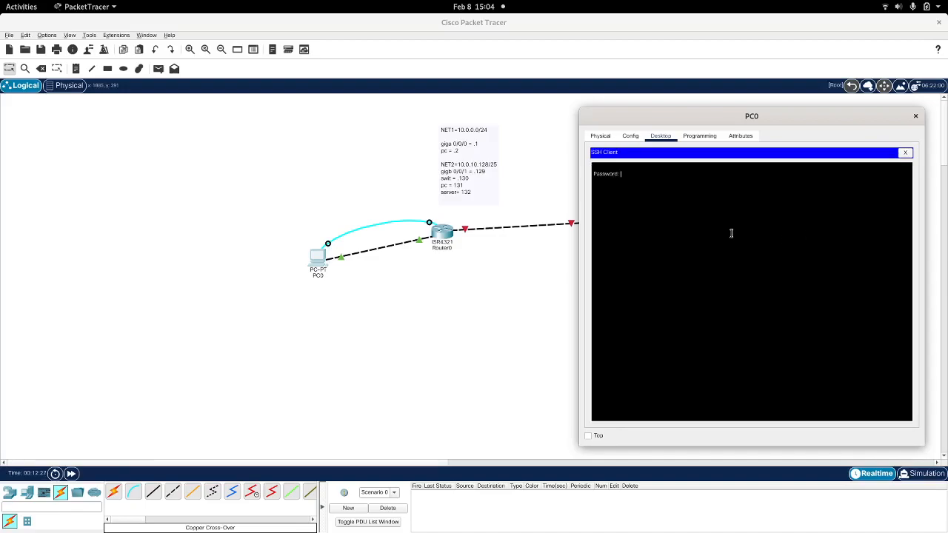
pyautogui.press('Return')
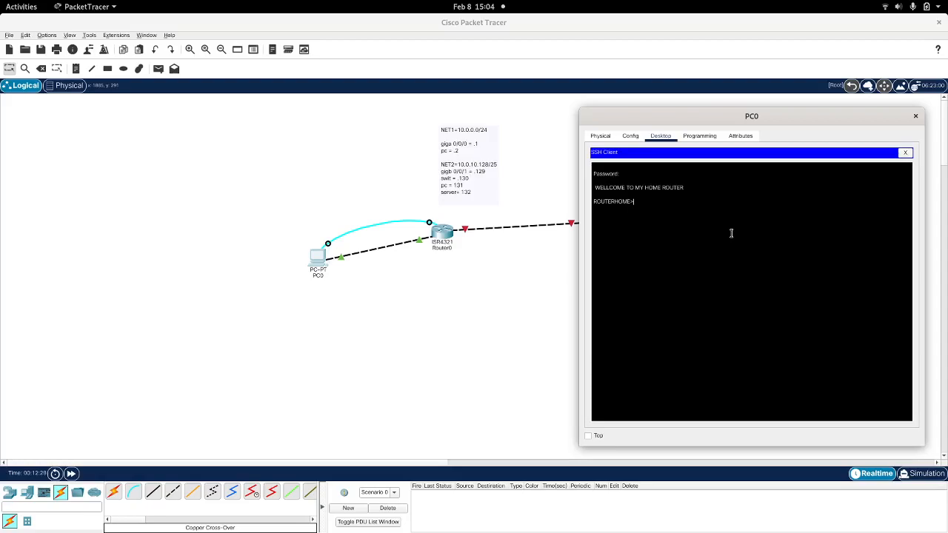
# Step: Enter the router's privileged mode with the enable password and switch to global configuration mode with conf t
pyautogui.write('en')
pyautogui.moveTo(685, 188); pyautogui.dragTo(589, 187)
pyautogui.click(657, 198)
pyautogui.press('Tab')
pyautogui.press('Return')
pyautogui.press('Return')
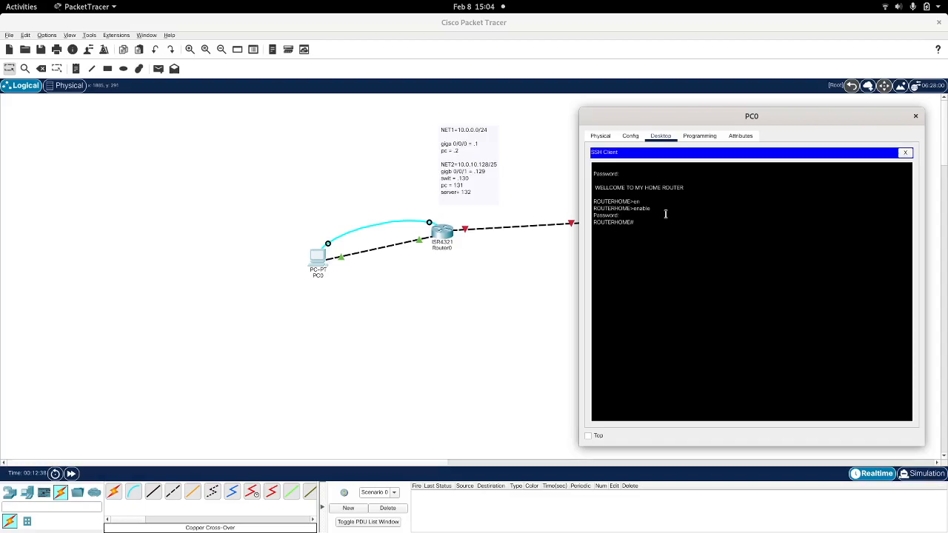
pyautogui.write('in')
pyautogui.write('conf t')
pyautogui.press('Return')
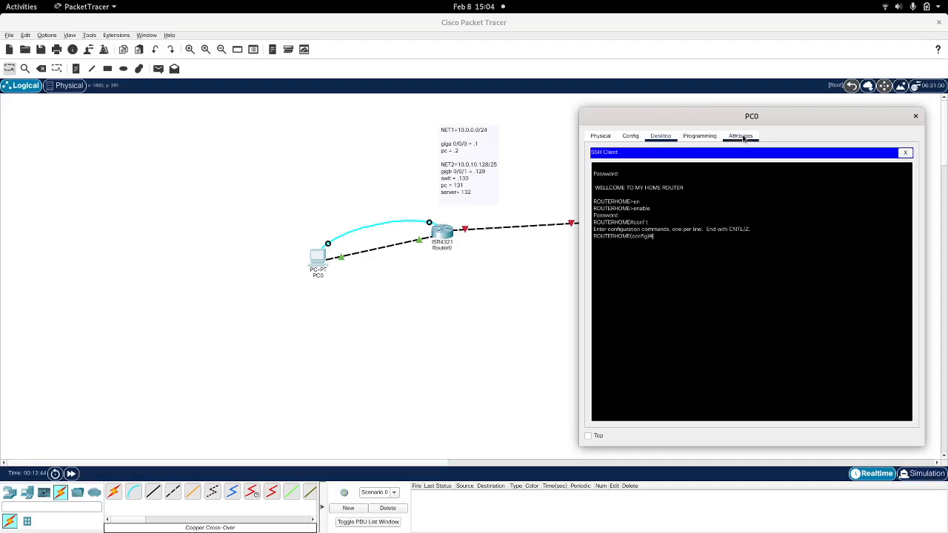
# Step: In a maximized SSH window, assign 10.0.10.129 with mask 255.255.255.128 to the router's interface gigabitEthernet 0/0/1
pyautogui.doubleClick(737, 115)
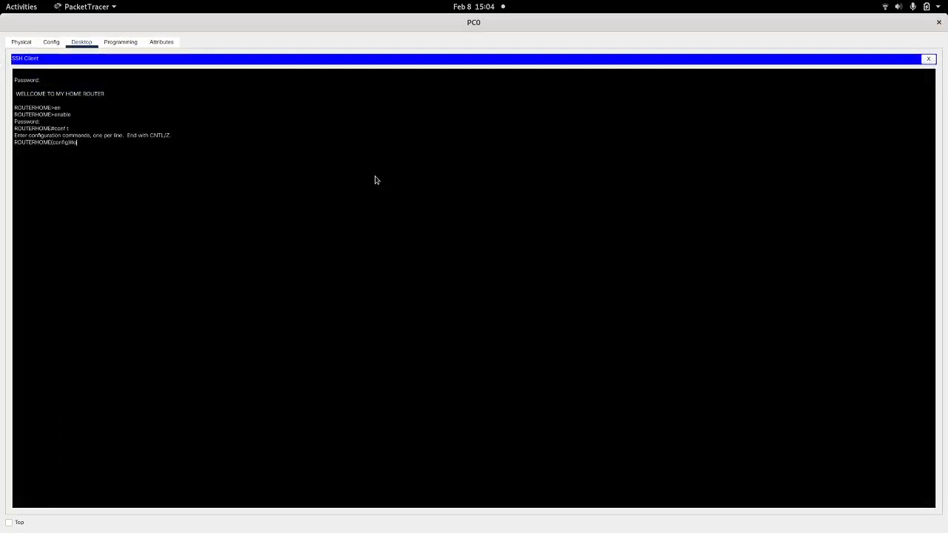
pyautogui.press('BackSpace')
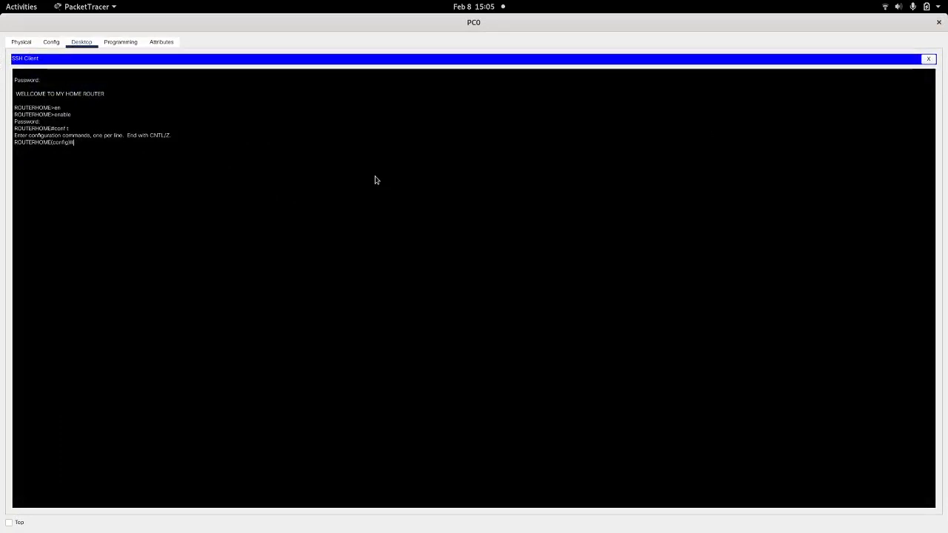
pyautogui.write('inte')
pyautogui.press('Tab')
pyautogui.write('gi')
pyautogui.press('Tab')
pyautogui.write('0/')
pyautogui.press('Return')
pyautogui.write('ip ad')
pyautogui.press('Tab')
pyautogui.write('10')
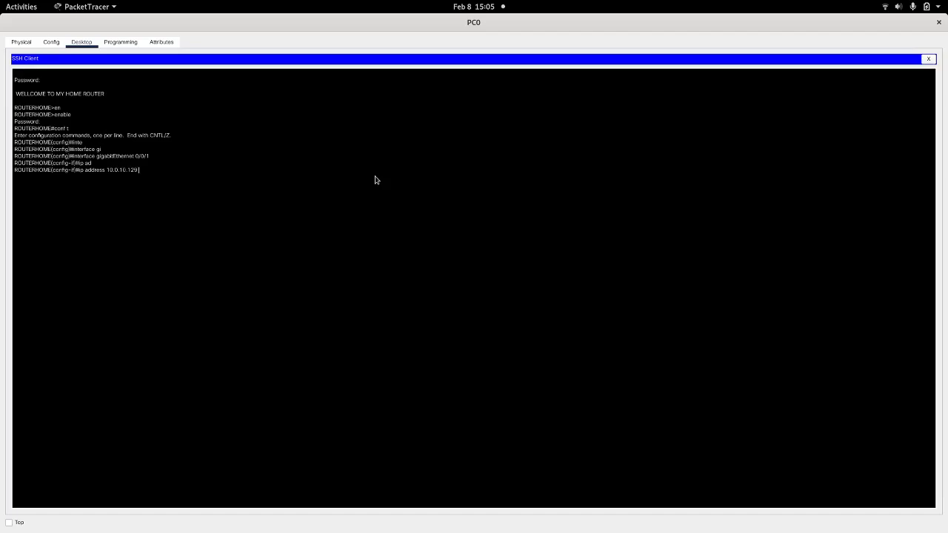
pyautogui.write('55.255.1')
pyautogui.press('Return')
# Step: Activate interface gigabitEthernet 0/0/1 with the no shut command
pyautogui.write('no shut')
pyautogui.press('Return')
pyautogui.press('Return')
pyautogui.press('Return')
pyautogui.press('Return')
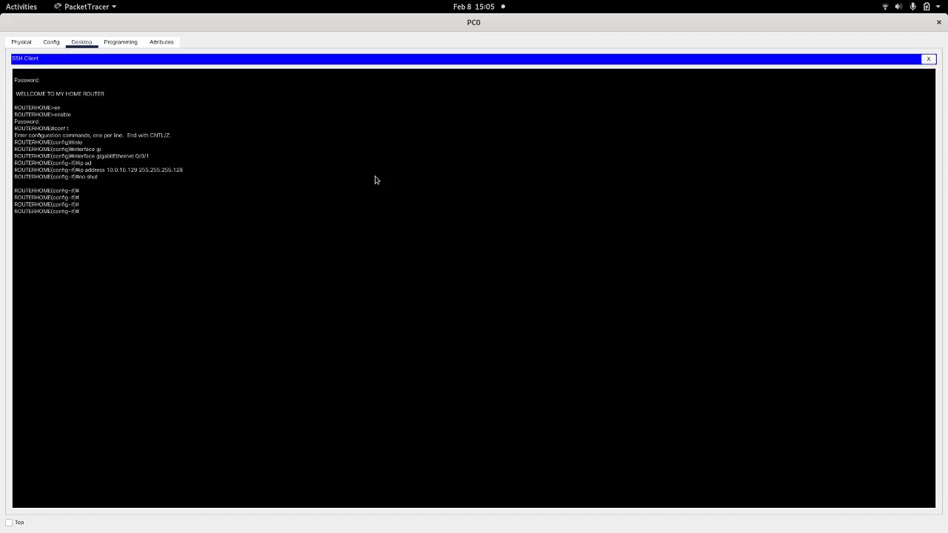
# Step: Restart interface gigabitEthernet 0/0/1 with shutdown followed by no shutdown, and close PC0's window
pyautogui.write('shutd')
pyautogui.press('Tab')
pyautogui.press('Return')
pyautogui.press('Up')
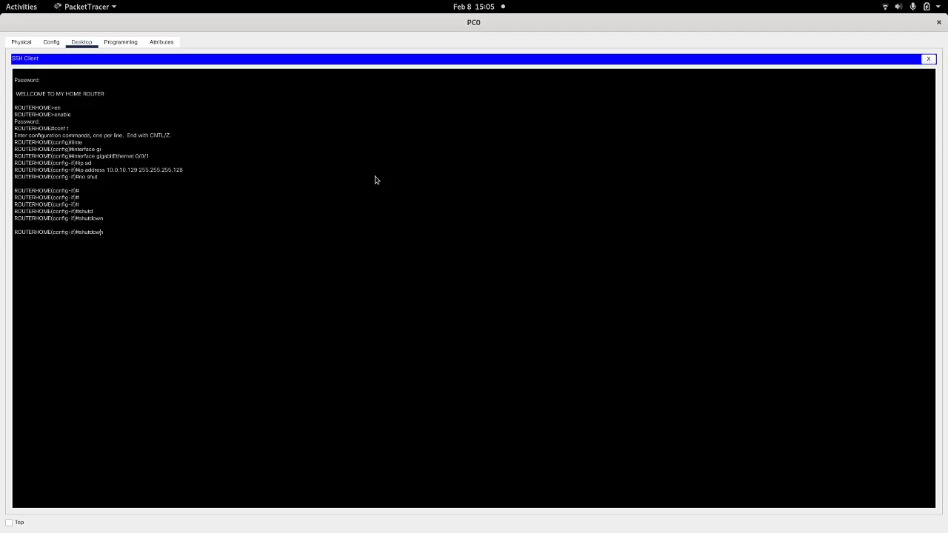
pyautogui.press('Home')
pyautogui.write('no')
pyautogui.press('Return')
pyautogui.press('Return')
pyautogui.press('Return')
pyautogui.press('Return')
pyautogui.press('Return')
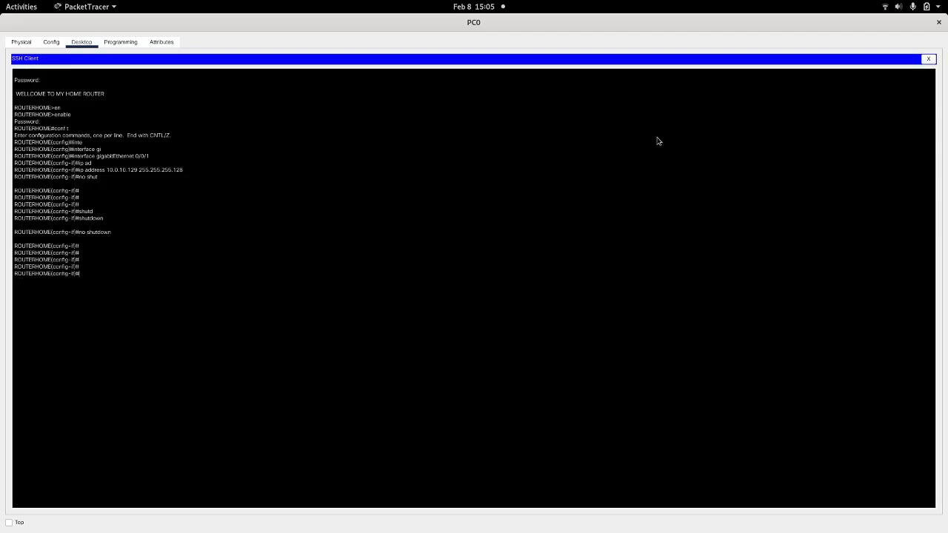
pyautogui.click(938, 25)
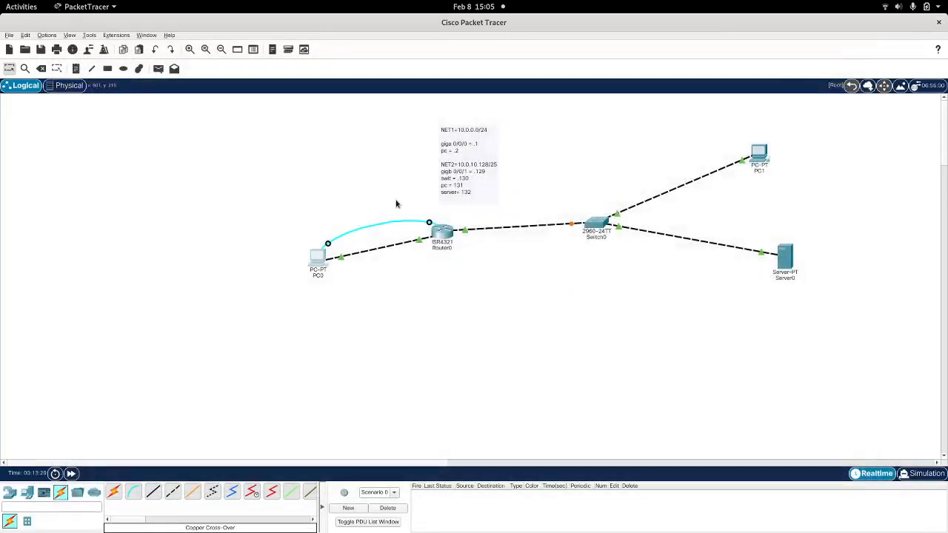
# Step: Ping the router's second interface at 10.0.10.129 from PC0's Command Prompt, and close the window
pyautogui.click(335, 248)
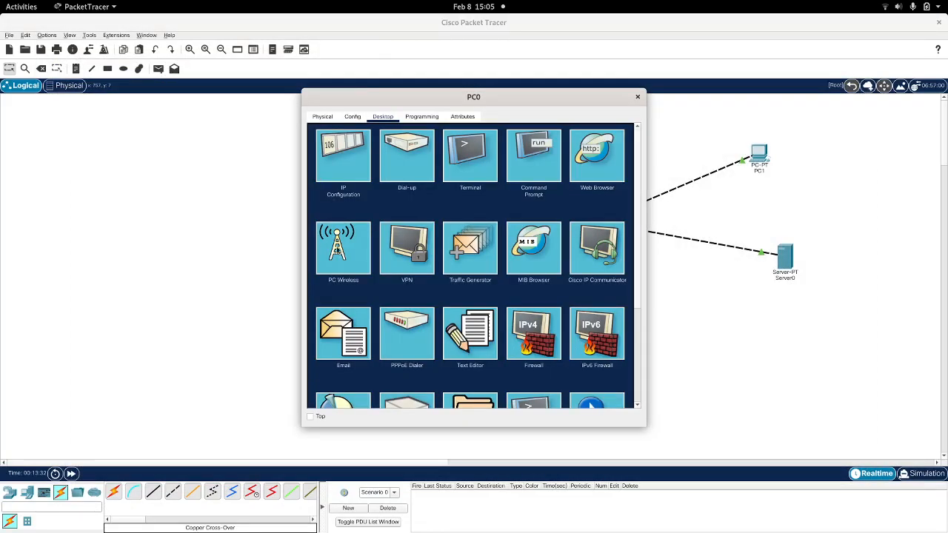
pyautogui.click(538, 157)
pyautogui.moveTo(473, 104); pyautogui.dragTo(170, 71)
pyautogui.press('Up')
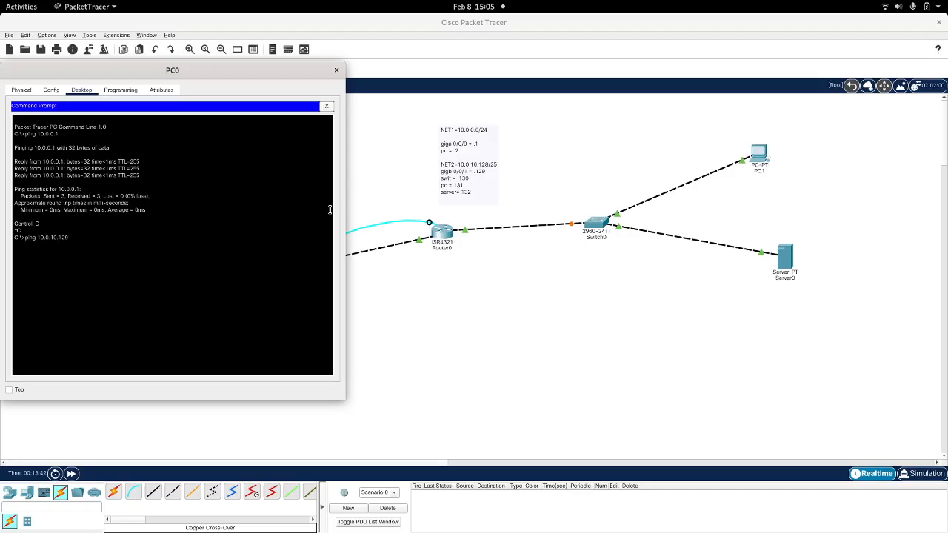
pyautogui.press('Return')
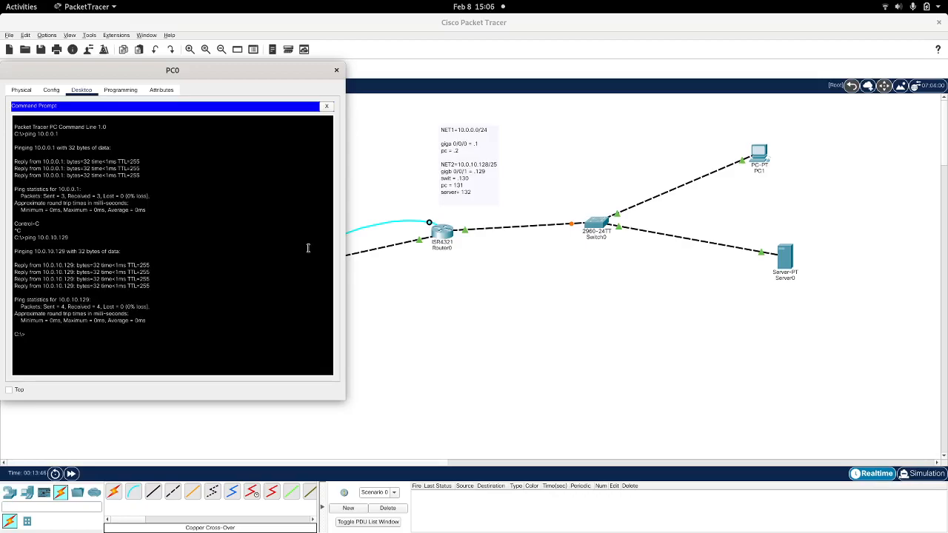
pyautogui.click(336, 70)
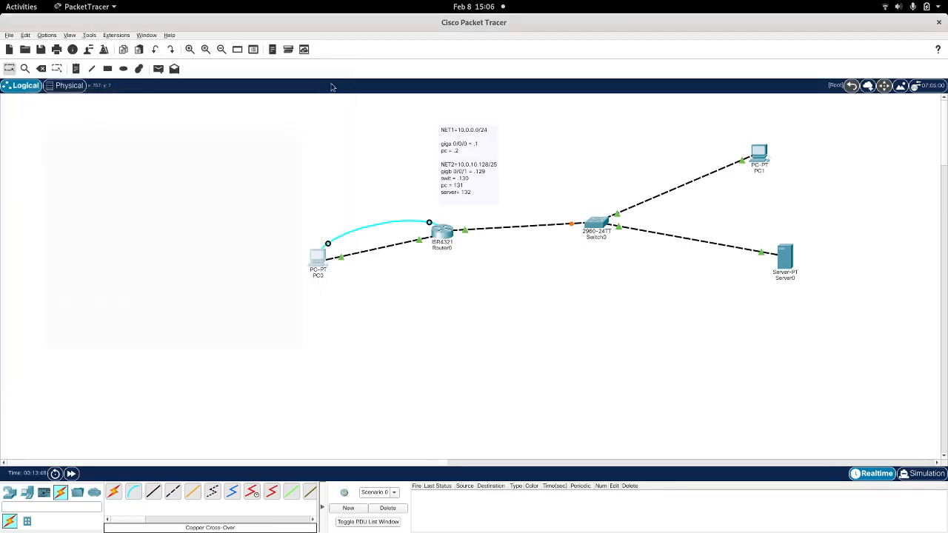
# Step: Open PC1's IP Configuration beside the address plan note and set its static IPv4 address to 10.0.10.131
pyautogui.click(762, 154)
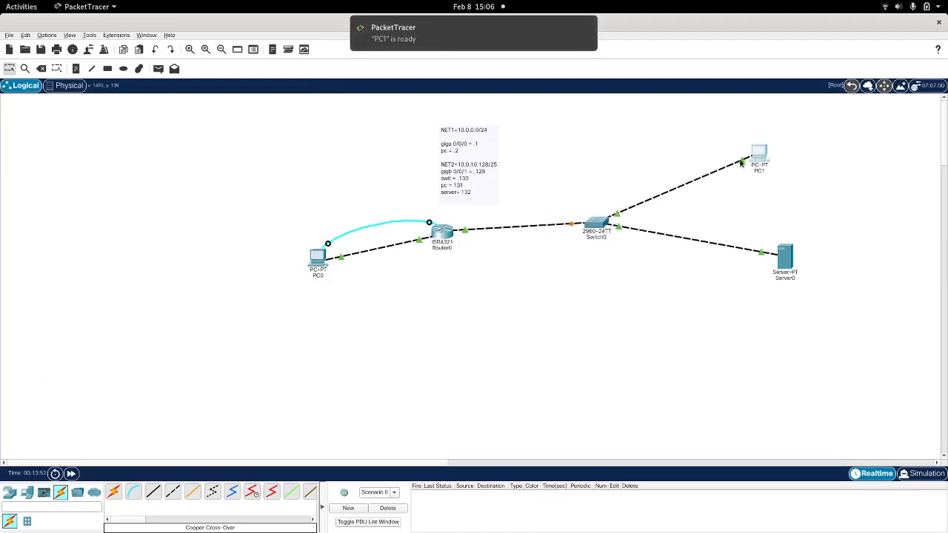
pyautogui.click(384, 116)
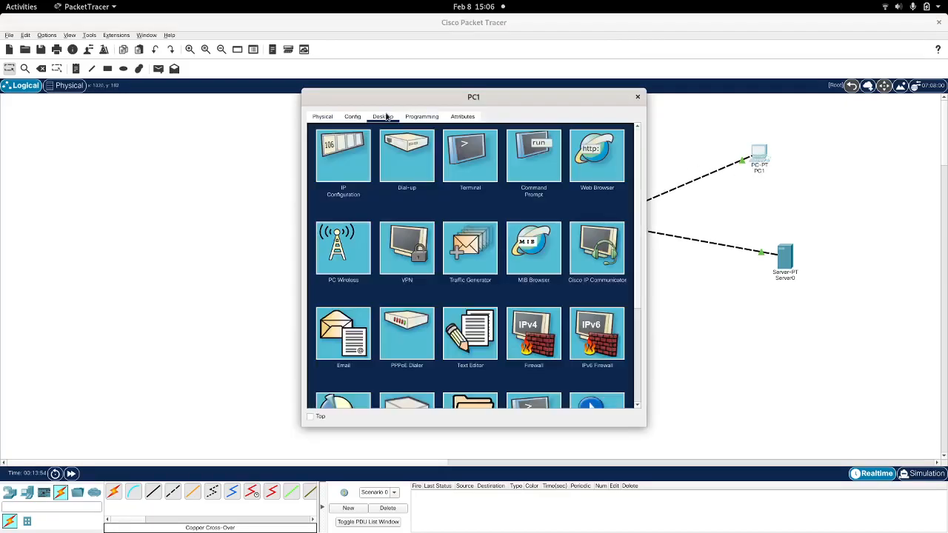
pyautogui.moveTo(391, 102); pyautogui.dragTo(739, 133)
pyautogui.click(678, 180)
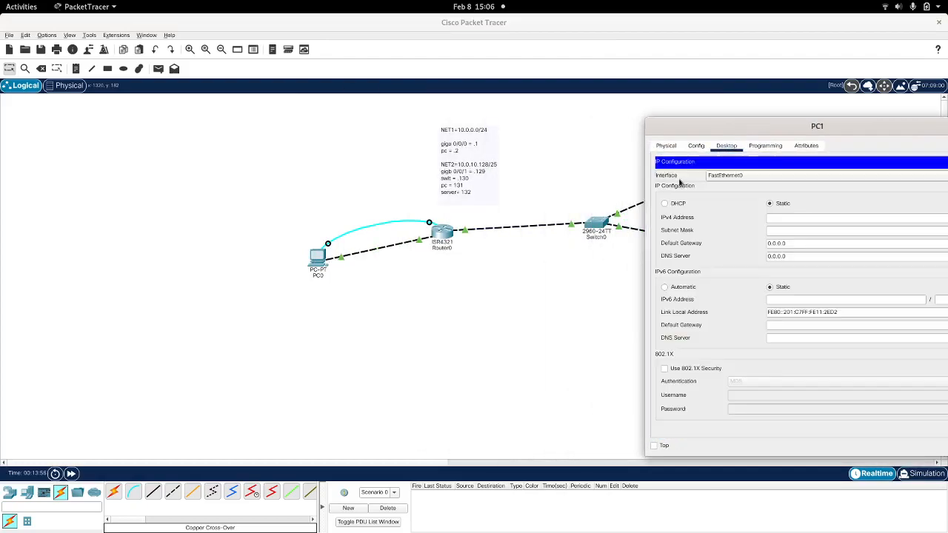
pyautogui.click(783, 218)
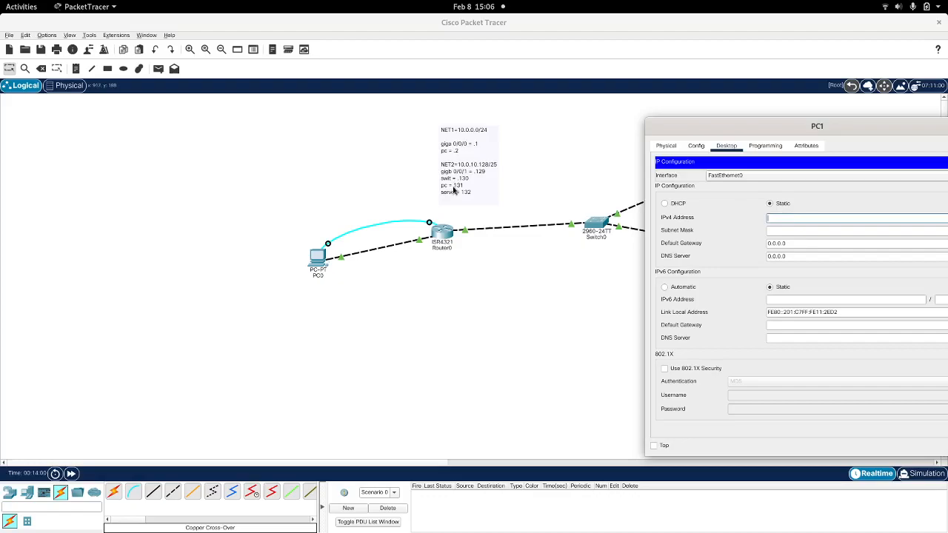
pyautogui.write('10.0.0.')
pyautogui.press('BackSpace')
pyautogui.write('10.131')
# Step: Set PC1's subnet mask to 255.255.255.128 and default gateway to 10.0.10.129, and close its window
pyautogui.hotkey('ctrl', 'a')
pyautogui.hotkey('ctrl', 'c')
pyautogui.click(798, 235)
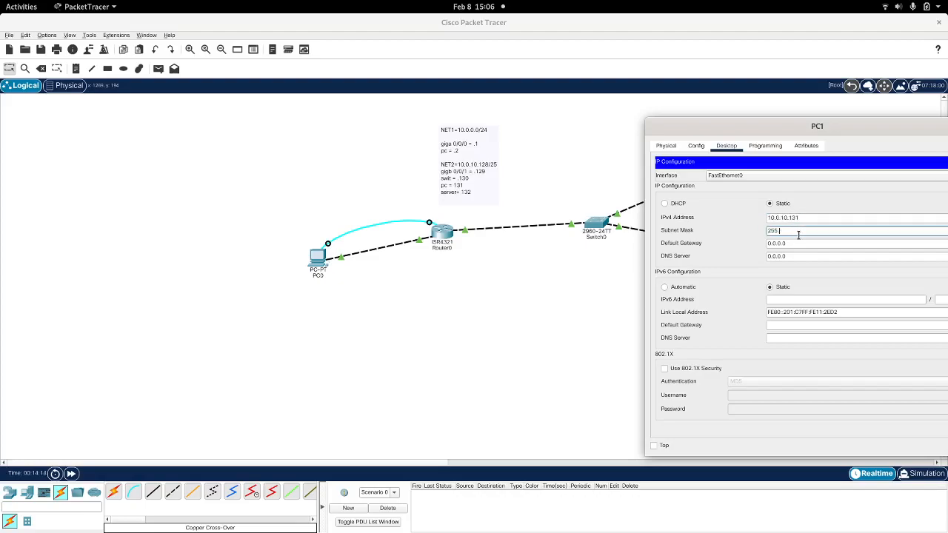
pyautogui.write('255.255.255.128')
pyautogui.press('Tab')
pyautogui.hotkey('ctrl', 'v')
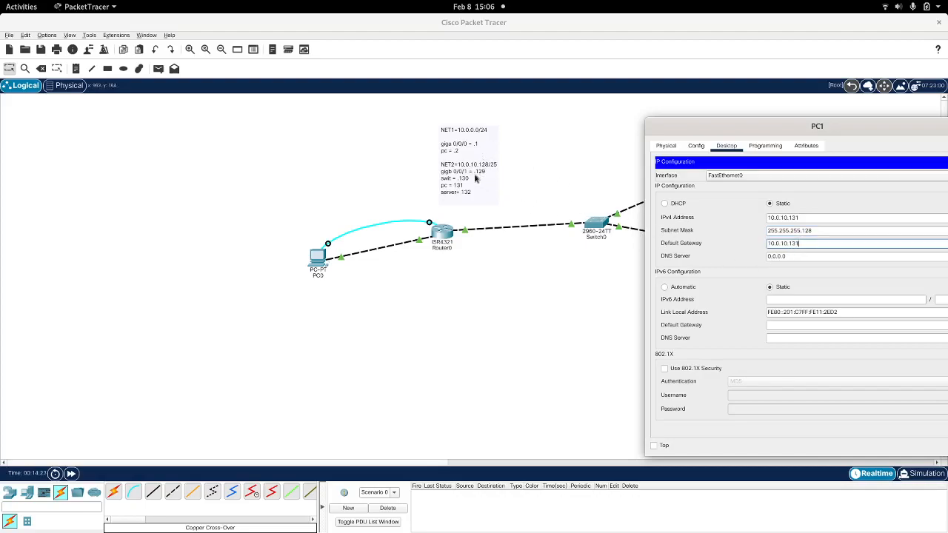
pyautogui.press('BackSpace')
pyautogui.press('BackSpace')
pyautogui.write('29')
pyautogui.moveTo(821, 130); pyautogui.dragTo(486, 104)
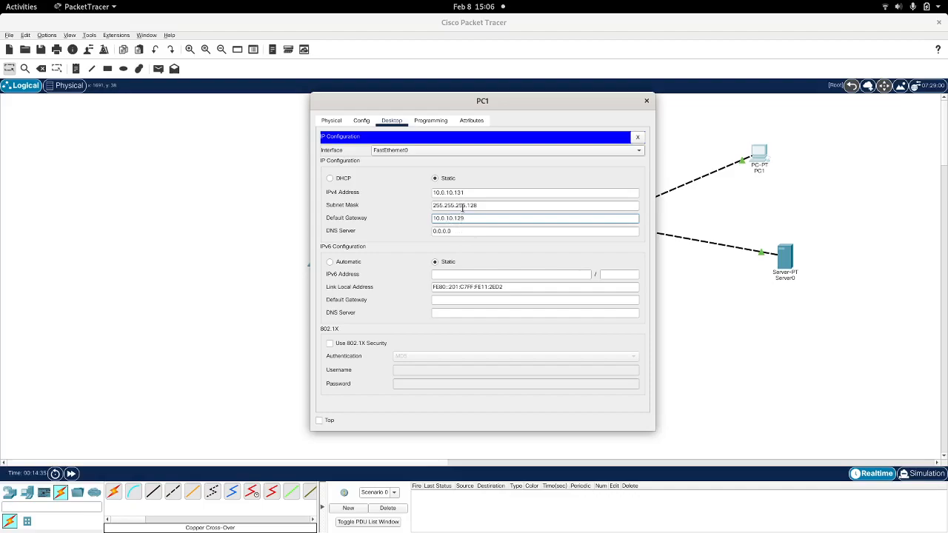
pyautogui.click(646, 101)
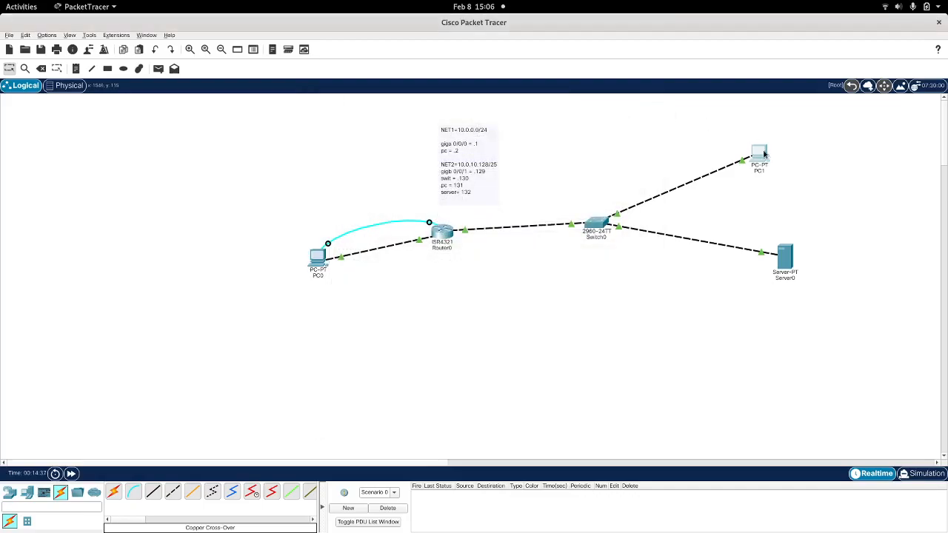
# Step: Open PC1's Command Prompt beside the address plan note and ping its gateway at 10.0.10.129
pyautogui.click(764, 153)
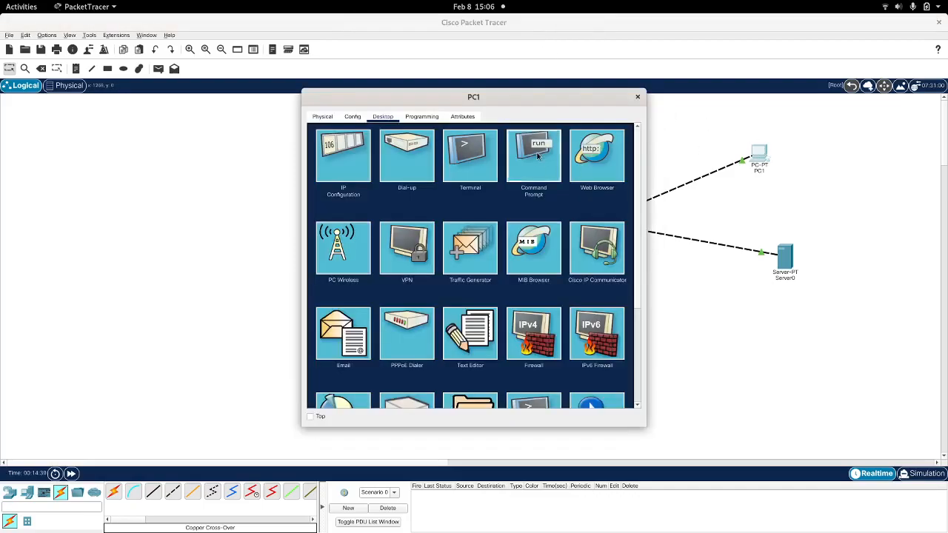
pyautogui.click(540, 156)
pyautogui.moveTo(461, 99); pyautogui.dragTo(708, 135)
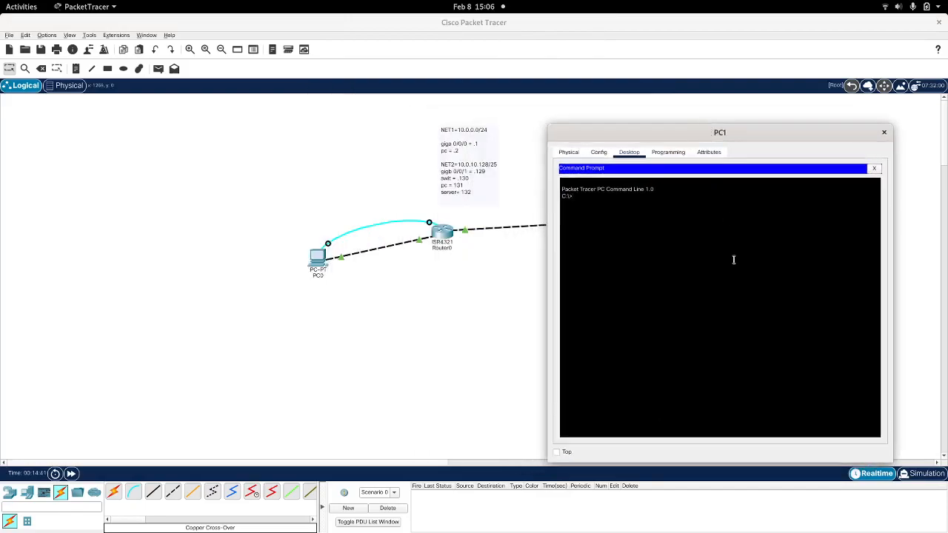
pyautogui.write('ping 10.0.')
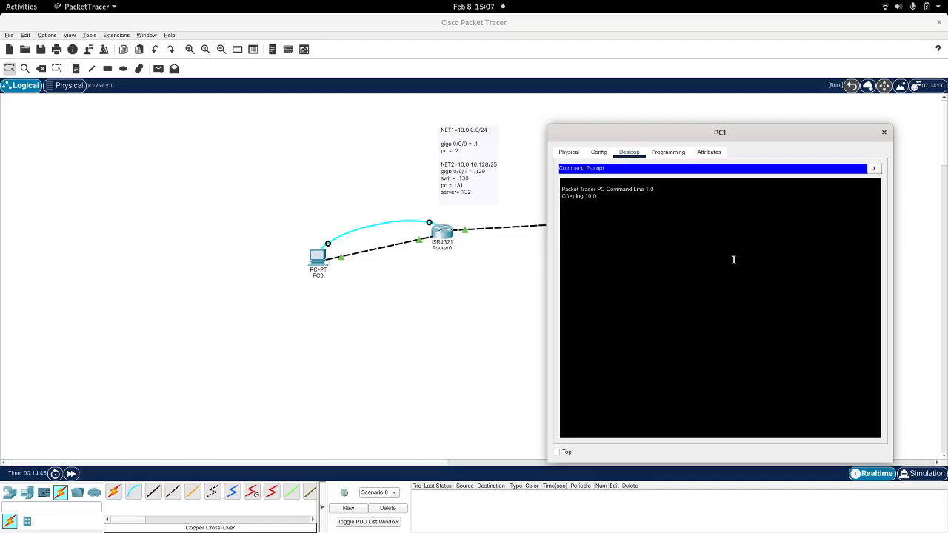
pyautogui.write('10.129')
pyautogui.press('Return')
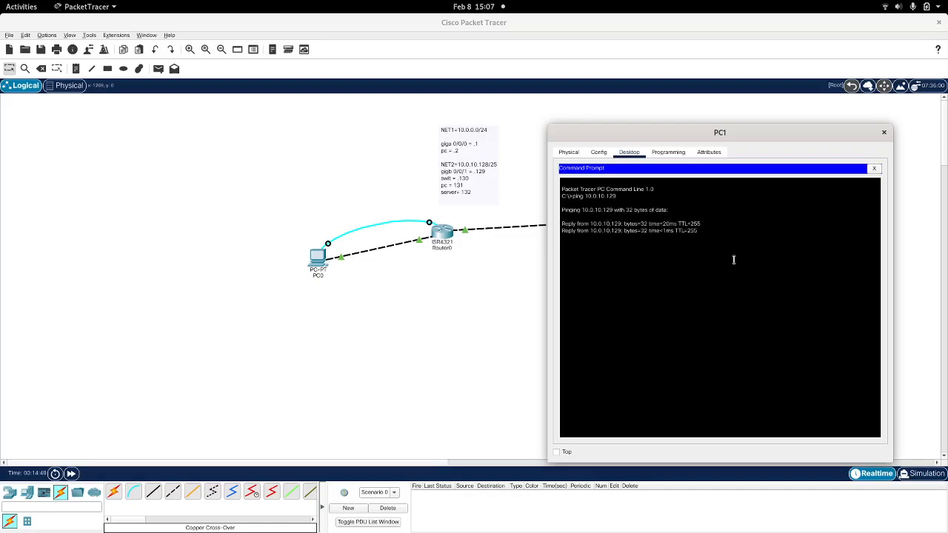
pyautogui.press('Return')
# Step: Ping the router's NET1 interface at 10.0.0.1 from PC1 and stop the ping early
pyautogui.press('Up')
pyautogui.press('BackSpace')
pyautogui.press('BackSpace')
pyautogui.write('0')
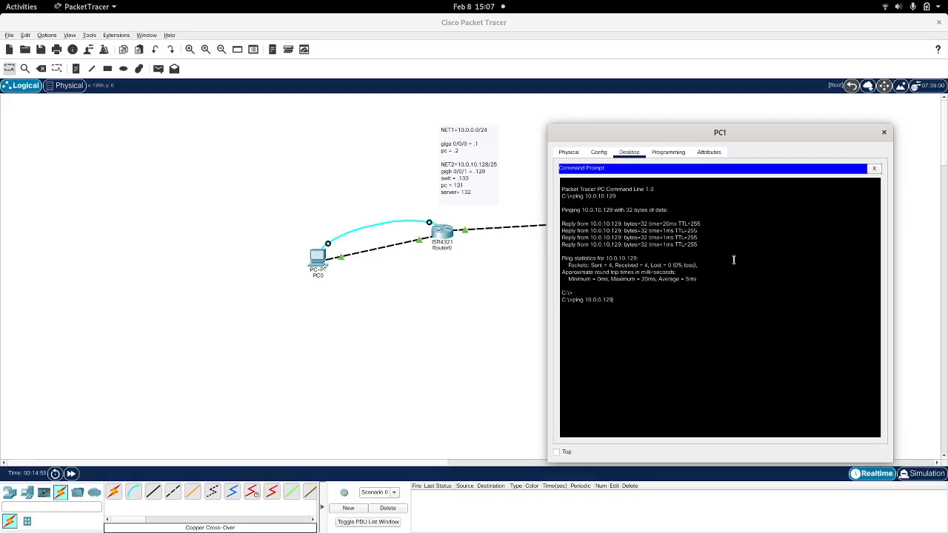
pyautogui.press('Return')
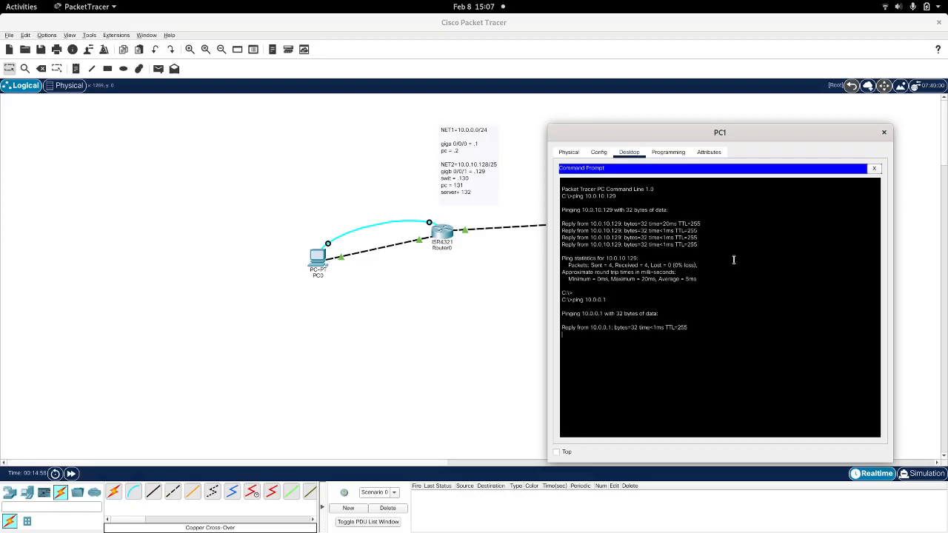
pyautogui.hotkey('ctrl', 'c')
# Step: Ping PC0 at 10.0.0.2 from PC1's Command Prompt
pyautogui.press('Up')
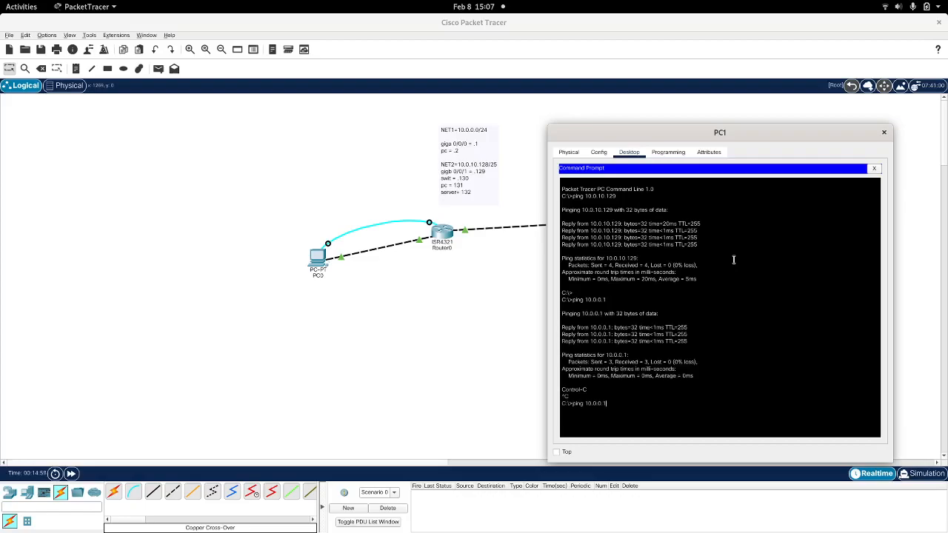
pyautogui.press('BackSpace')
pyautogui.write('2')
pyautogui.press('Return')
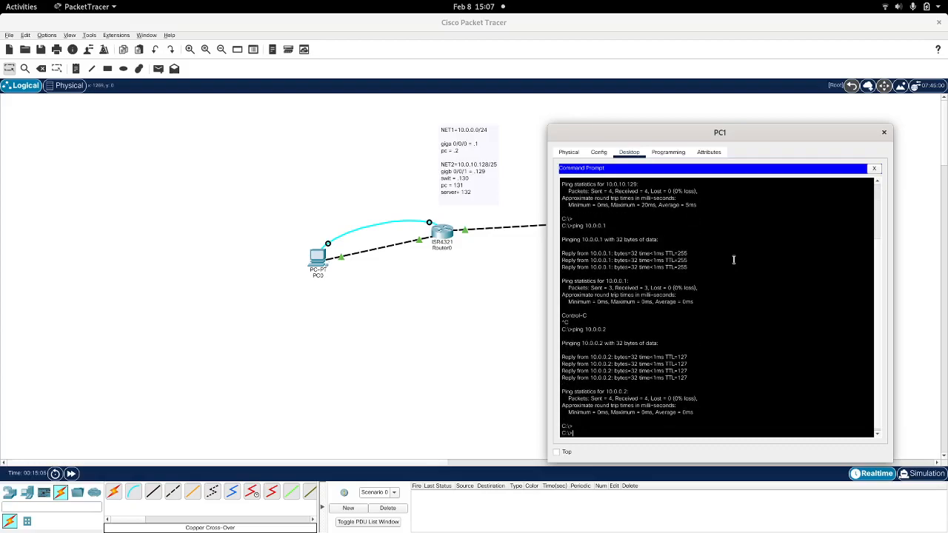
# Step: Close PC1's window, open Server0's IP Configuration beside the address plan note, and set its static IPv4 address to 10.0.10.132
pyautogui.click(884, 132)
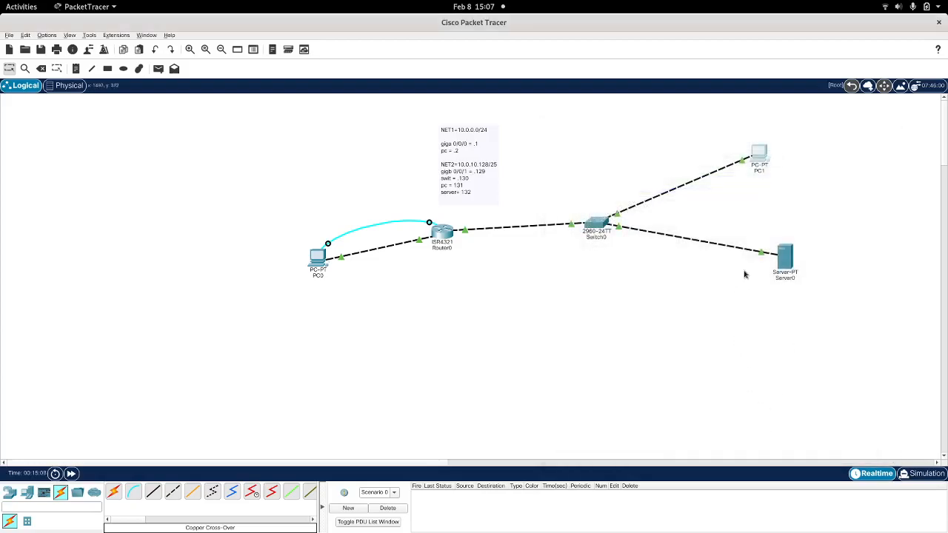
pyautogui.click(783, 259)
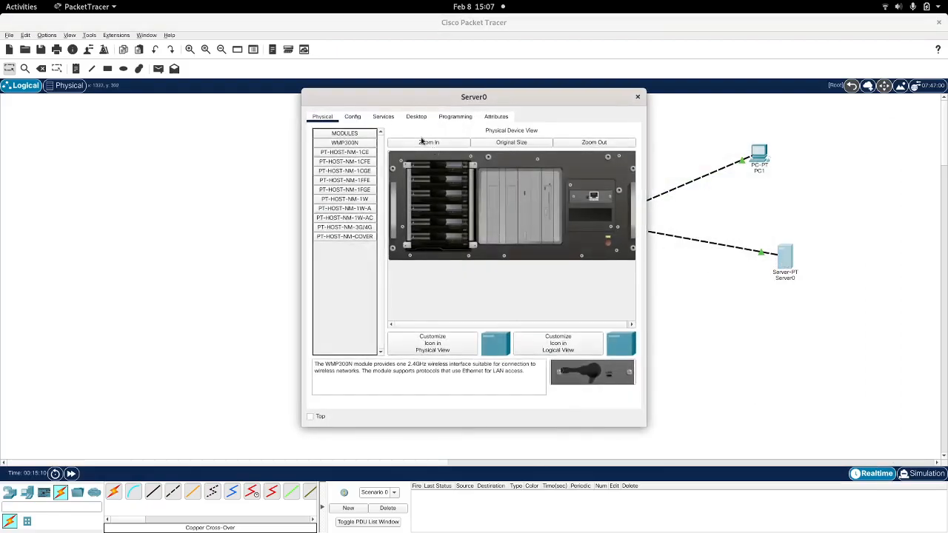
pyautogui.click(417, 116)
pyautogui.moveTo(411, 98); pyautogui.dragTo(819, 149)
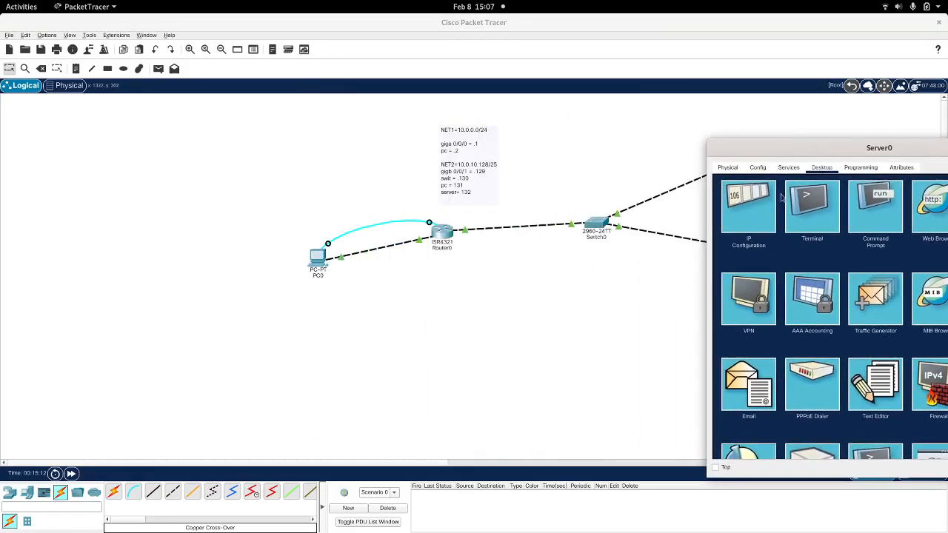
pyautogui.click(756, 197)
pyautogui.click(848, 226)
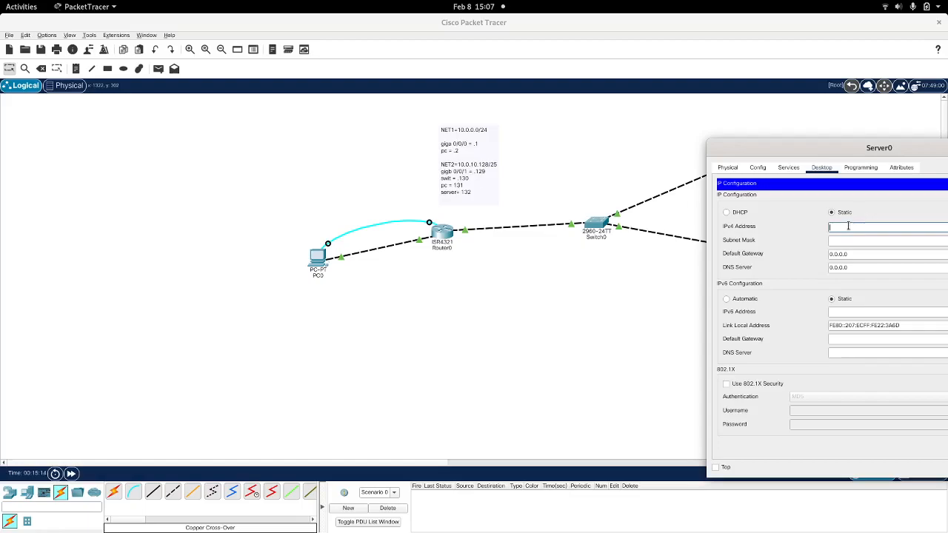
pyautogui.write('10.0.10.131')
pyautogui.press('Tab')
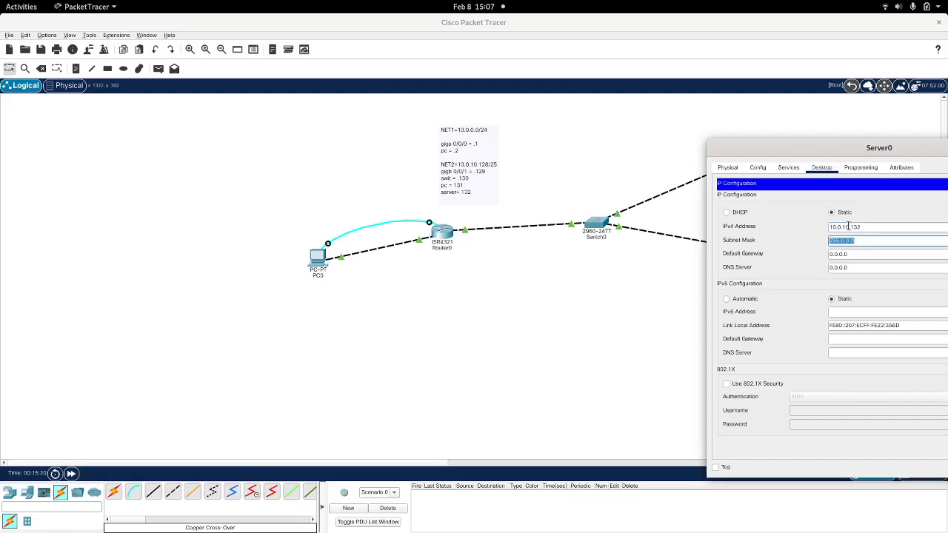
# Step: Set Server0's subnet mask to 255.255.255.128 and default gateway to the router's NET2 address, 10.0.10.129, and close its window
pyautogui.write('255.255.255.128')
pyautogui.click(857, 256)
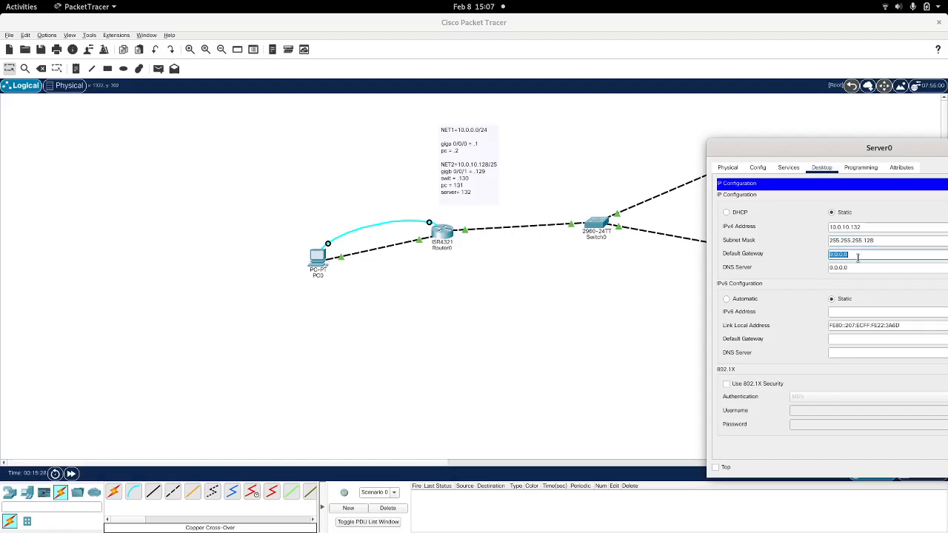
pyautogui.write('10.0.10.')
pyautogui.moveTo(815, 142); pyautogui.dragTo(506, 95)
pyautogui.click(736, 102)
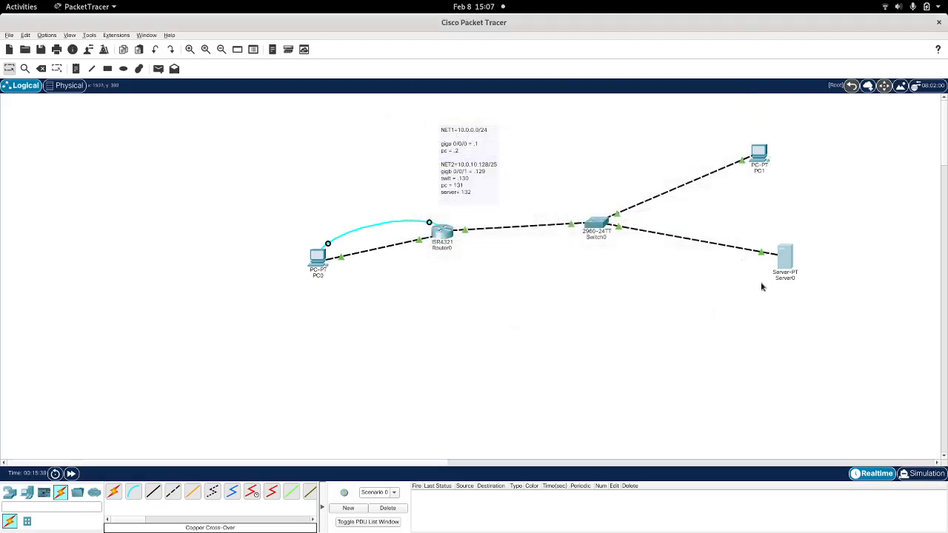
# Step: Open Server0's Command Prompt beside the address plan note, ping PC1 at 10.0.10.131, and stop the ping early
pyautogui.click(785, 261)
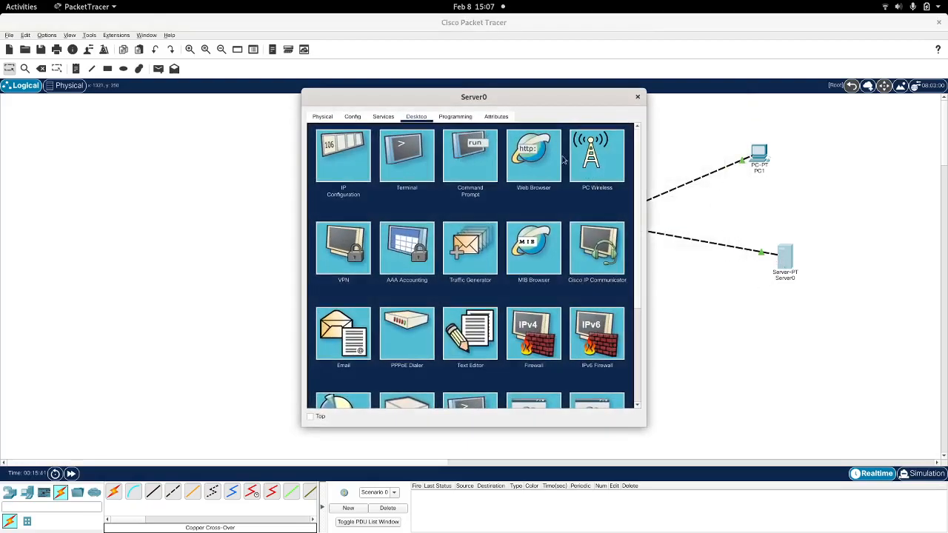
pyautogui.click(472, 157)
pyautogui.moveTo(431, 98); pyautogui.dragTo(813, 207)
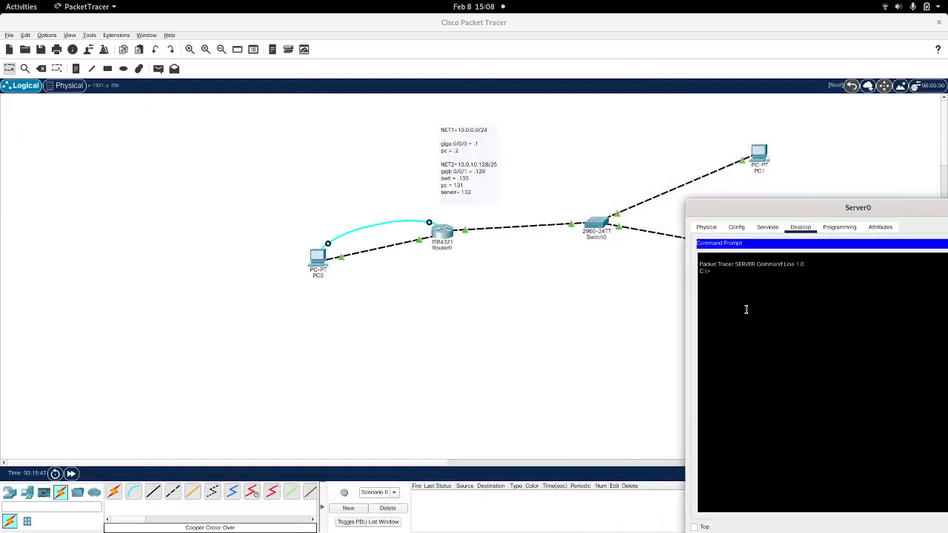
pyautogui.write('ping 10.0.10.131')
pyautogui.press('Return')
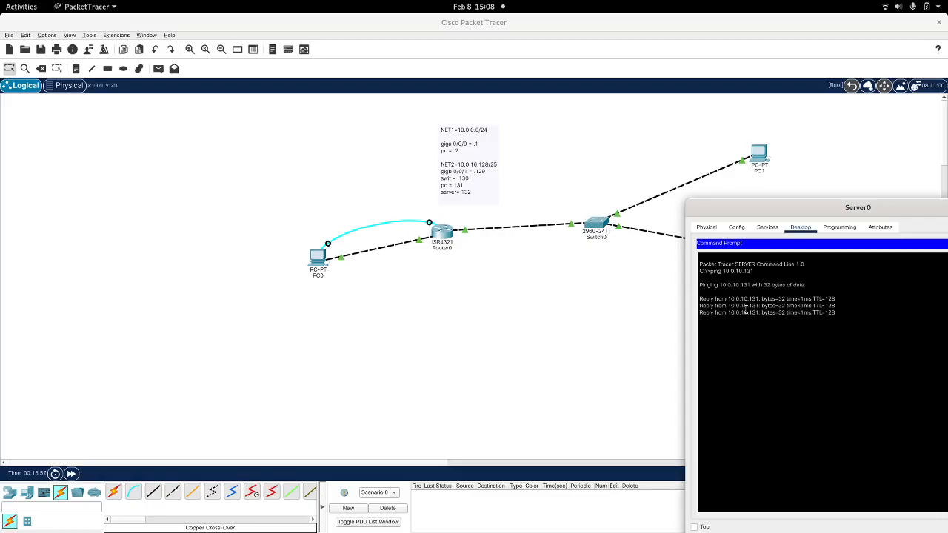
pyautogui.hotkey('ctrl', 'c')
# Step: Ping the router's NET2 interface at 10.0.10.129 from Server0 and stop the ping early
pyautogui.press('Up')
pyautogui.press('BackSpace')
pyautogui.press('BackSpace')
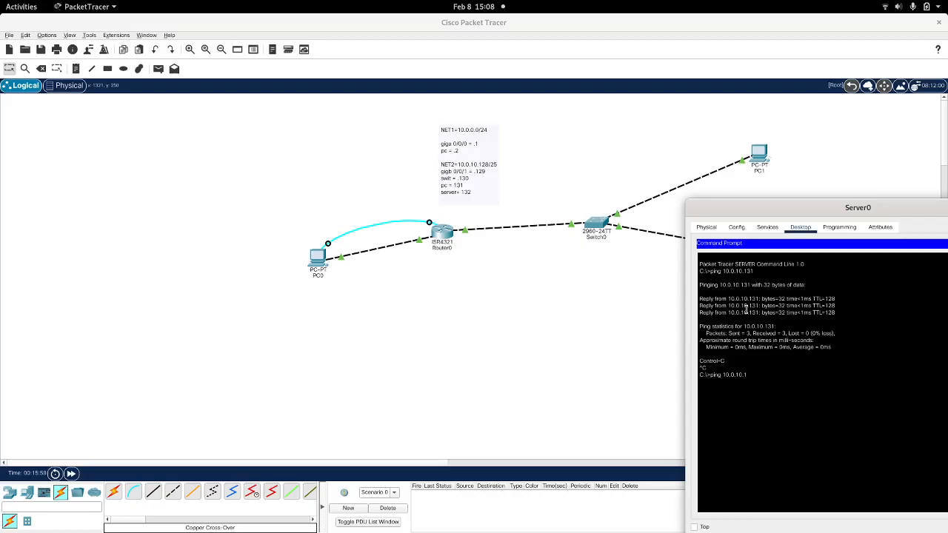
pyautogui.write('29')
pyautogui.press('Return')
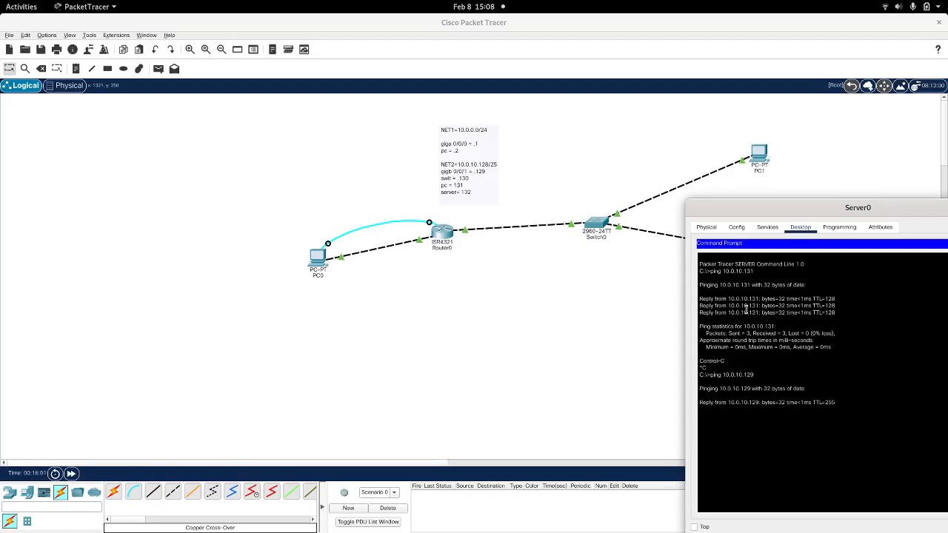
pyautogui.hotkey('ctrl', 'c')
# Step: Ping the router's NET1 interface at 10.0.0.1 from Server0, moving the window so the whole command prompt fits on screen
pyautogui.press('Up')
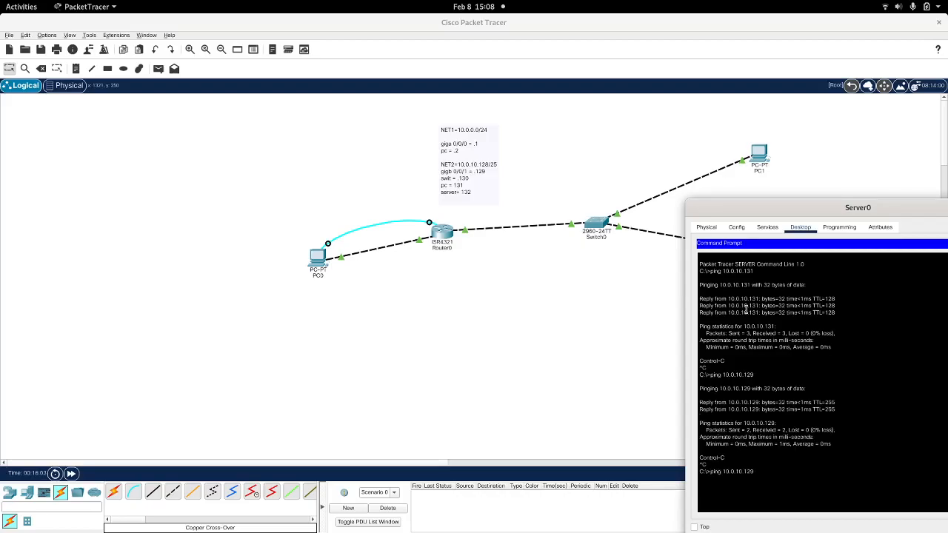
pyautogui.press('BackSpace')
pyautogui.press('Return')
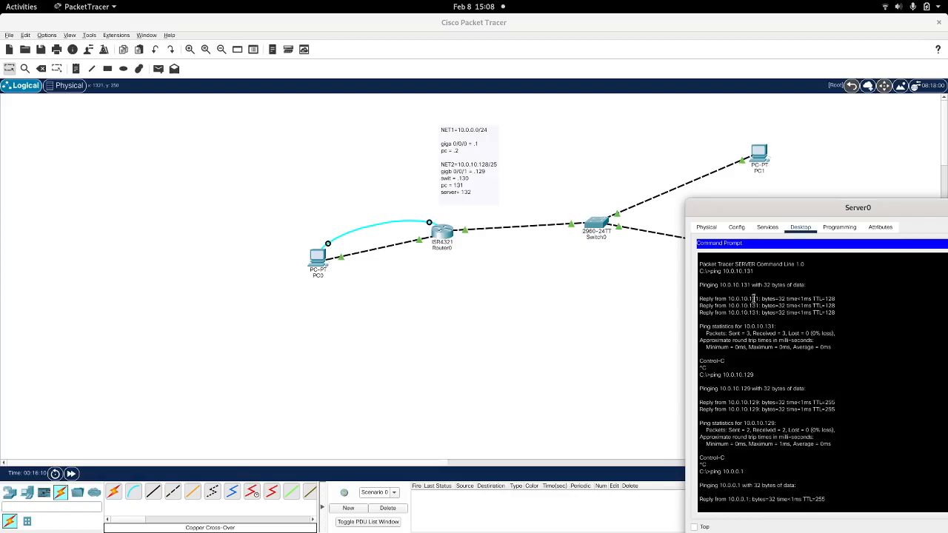
pyautogui.moveTo(805, 209); pyautogui.dragTo(655, 37)
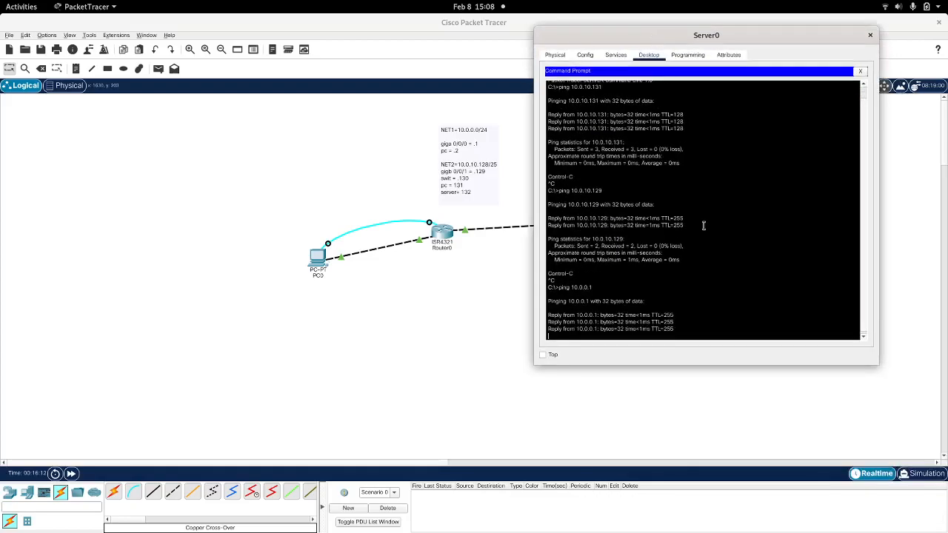
pyautogui.press('Return')
# Step: Ping PC0 at 10.0.0.2 from Server0 and close Server0's window
pyautogui.press('Up')
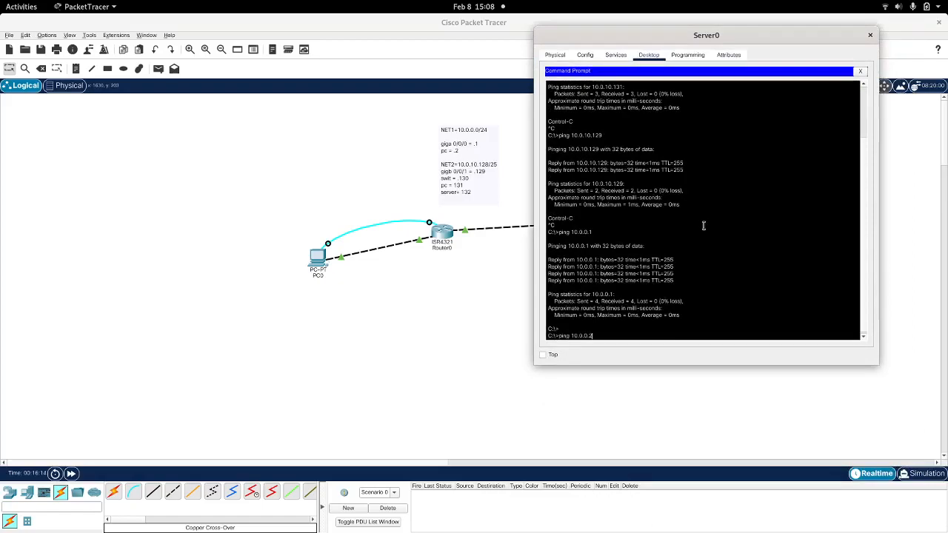
pyautogui.press('BackSpace')
pyautogui.write('2')
pyautogui.press('Return')
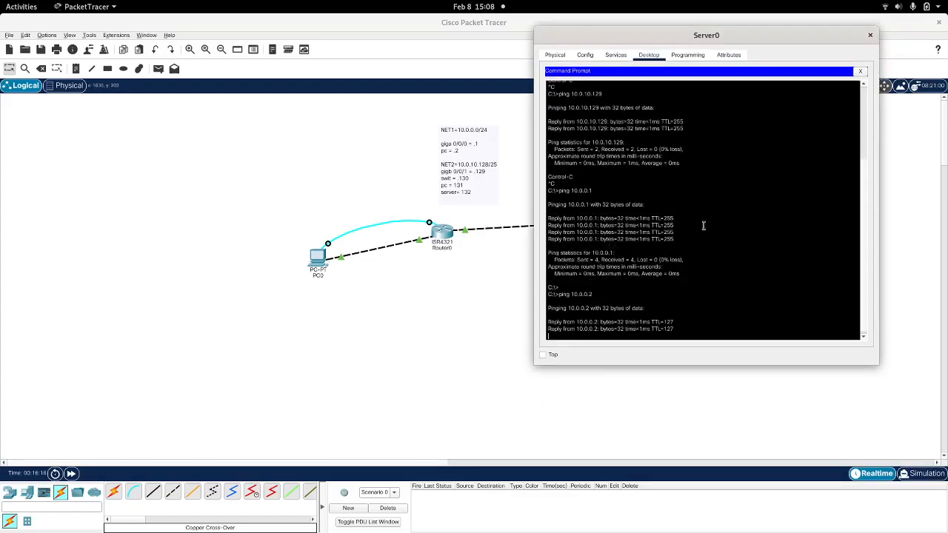
pyautogui.click(870, 35)
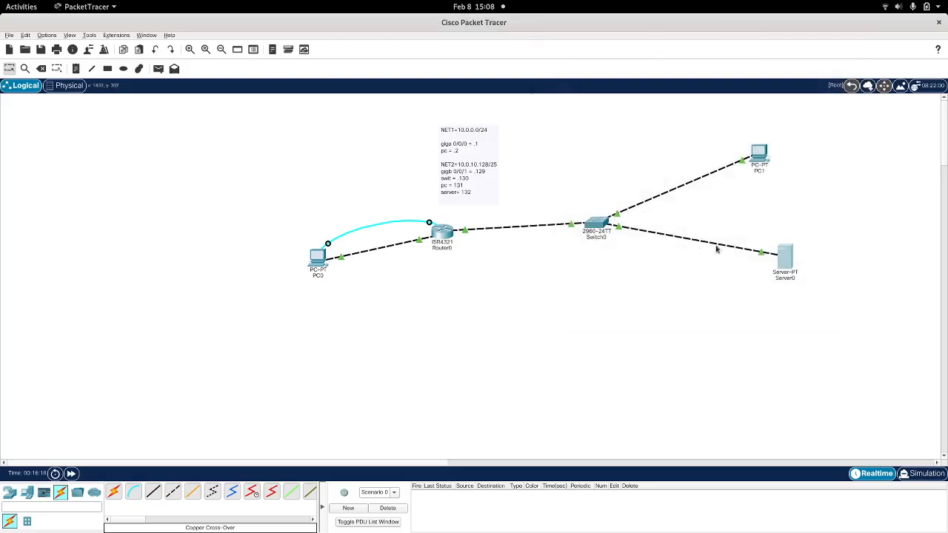
# Step: Open the Telnet / SSH Client on Server0 for an SSH connection, keeping the address plan note in view
pyautogui.click(784, 265)
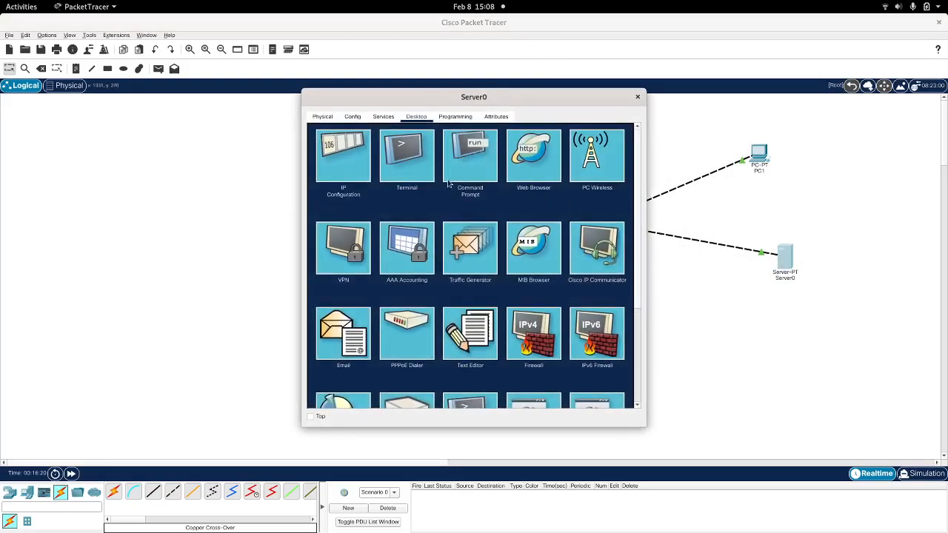
pyautogui.scroll(-3, 486, 226)
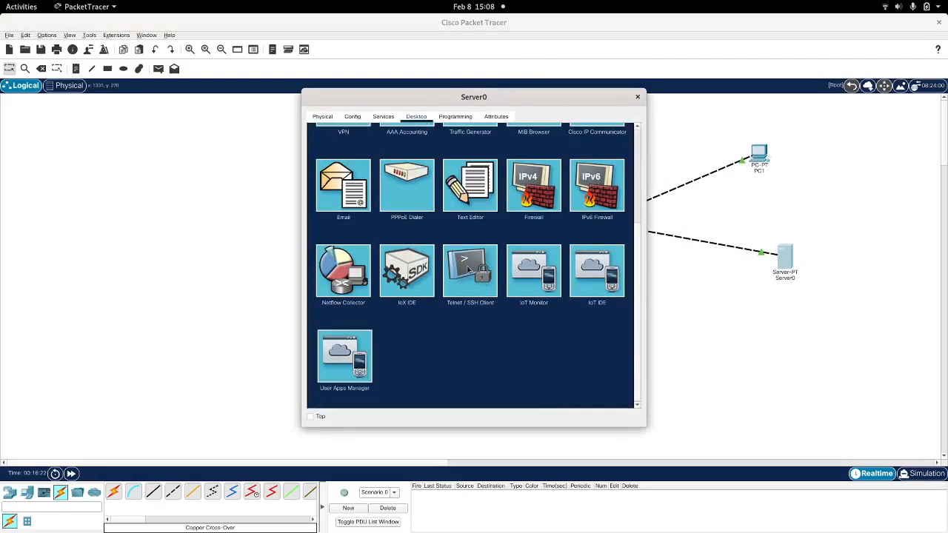
pyautogui.click(469, 270)
pyautogui.click(430, 176)
pyautogui.moveTo(425, 99); pyautogui.dragTo(652, 173)
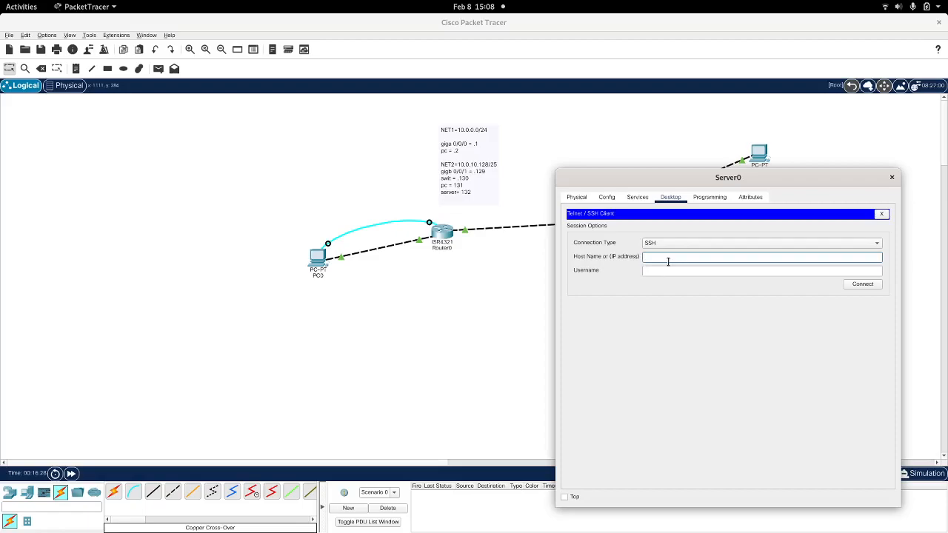
# Step: Try to connect from Server0 over SSH to 10.0.0.129 with the router account's username
pyautogui.write('10.0.0.129')
pyautogui.press('Tab')
pyautogui.write('andra')
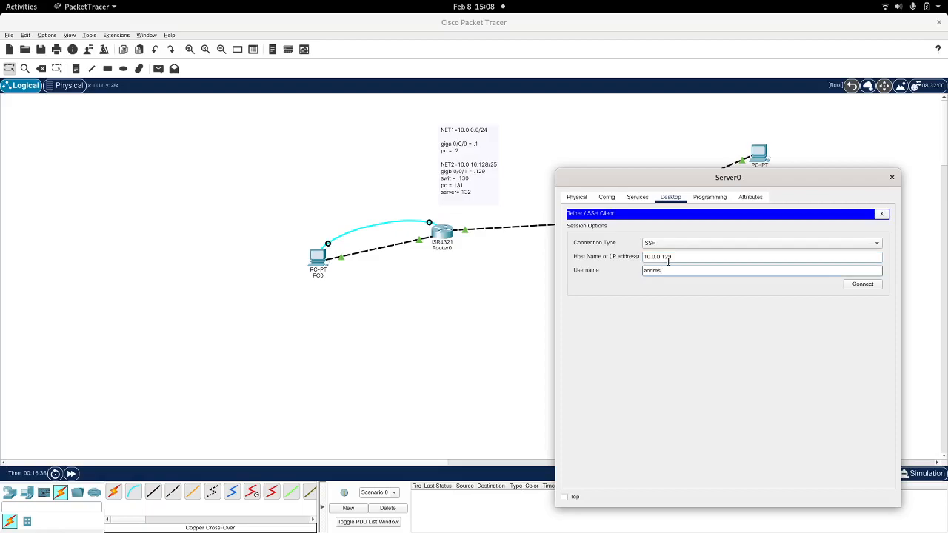
pyautogui.write('s')
pyautogui.click(854, 288)
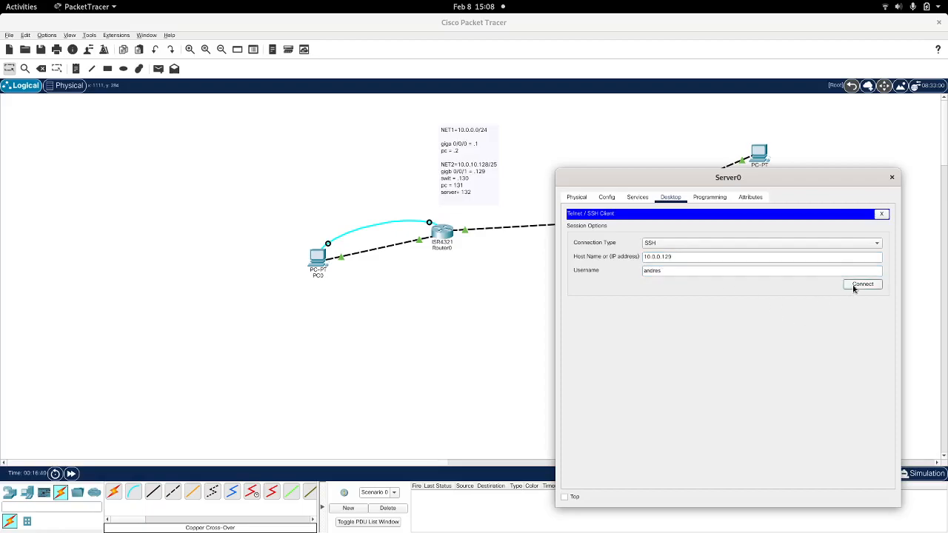
pyautogui.moveTo(735, 177); pyautogui.dragTo(702, 91)
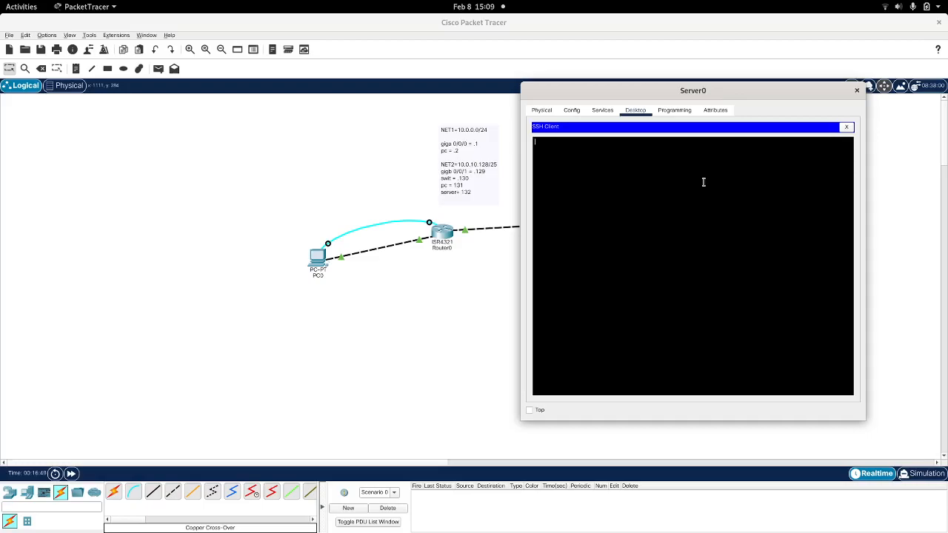
pyautogui.click(791, 274)
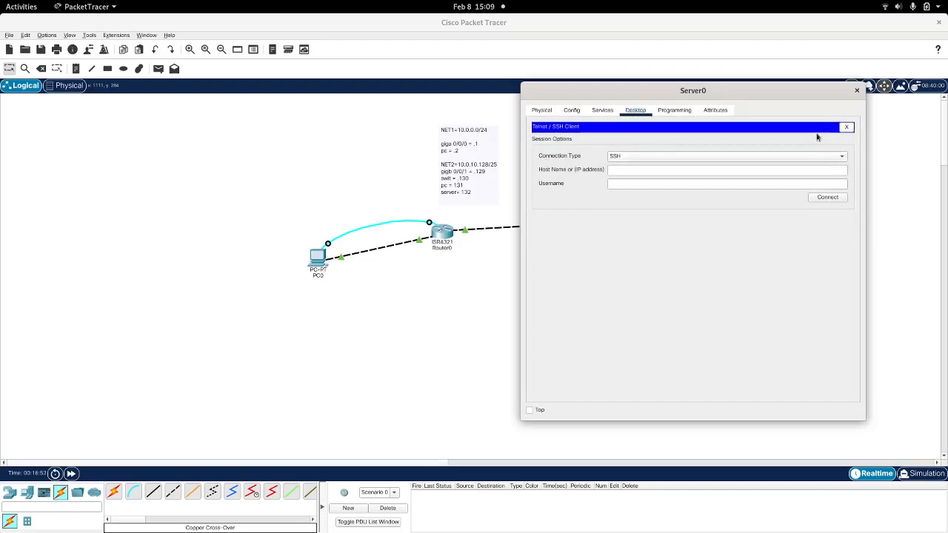
# Step: Connect from Server0 over SSH to the router at 10.0.0.1 with the account's username, and log in with its password
pyautogui.click(642, 170)
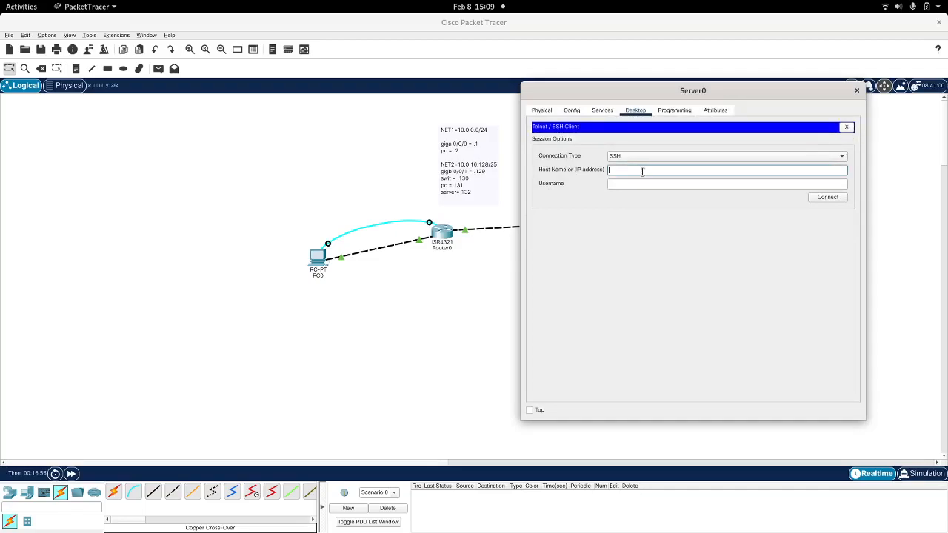
pyautogui.write('10.0.0.1')
pyautogui.press('Tab')
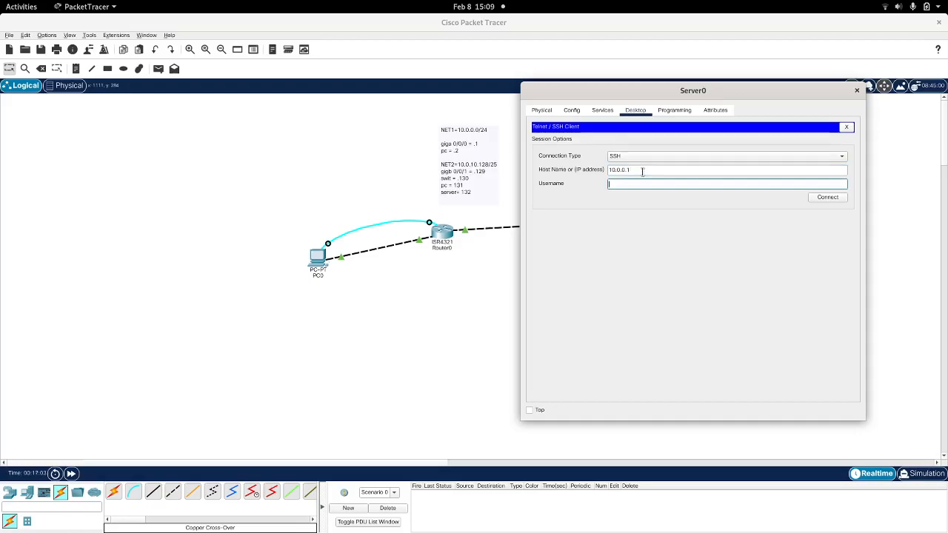
pyautogui.write('andres')
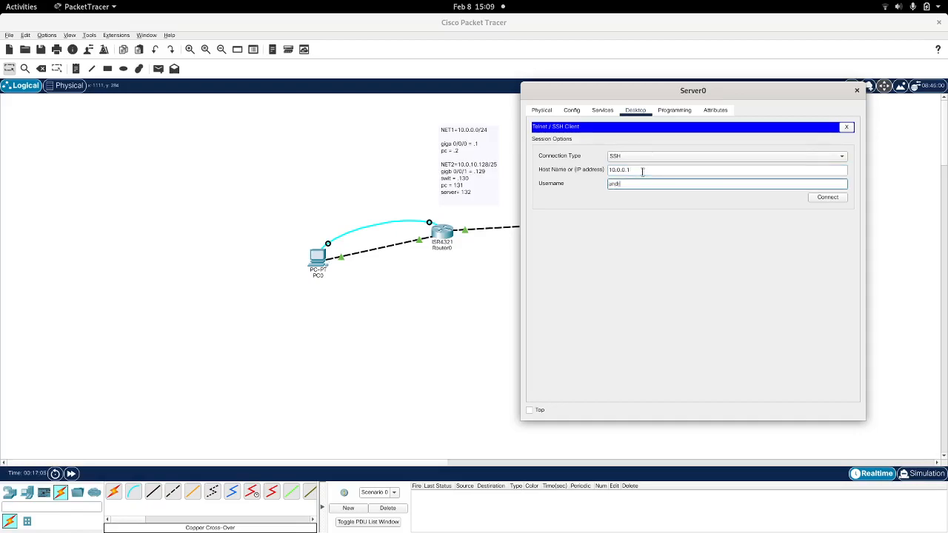
pyautogui.click(828, 197)
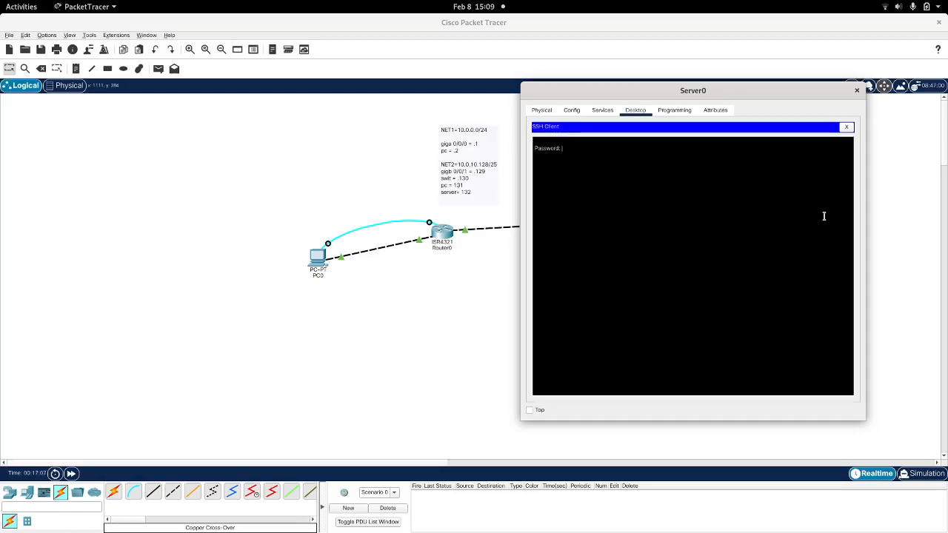
pyautogui.press('Return')
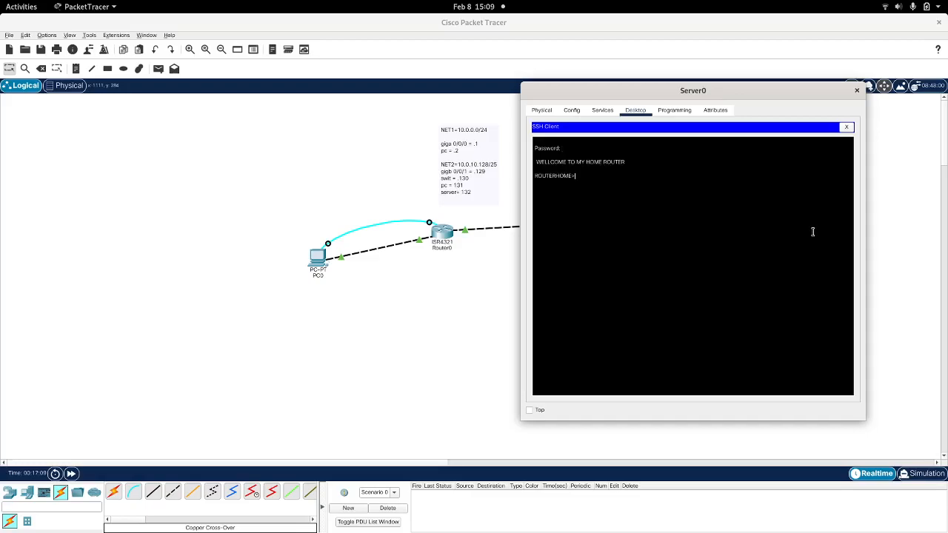
# Step: Enter privileged EXEC mode on the router with the en command and the enable password, and close Server0's window
pyautogui.write('en')
pyautogui.press('Return')
pyautogui.press('Return')
pyautogui.click(857, 91)
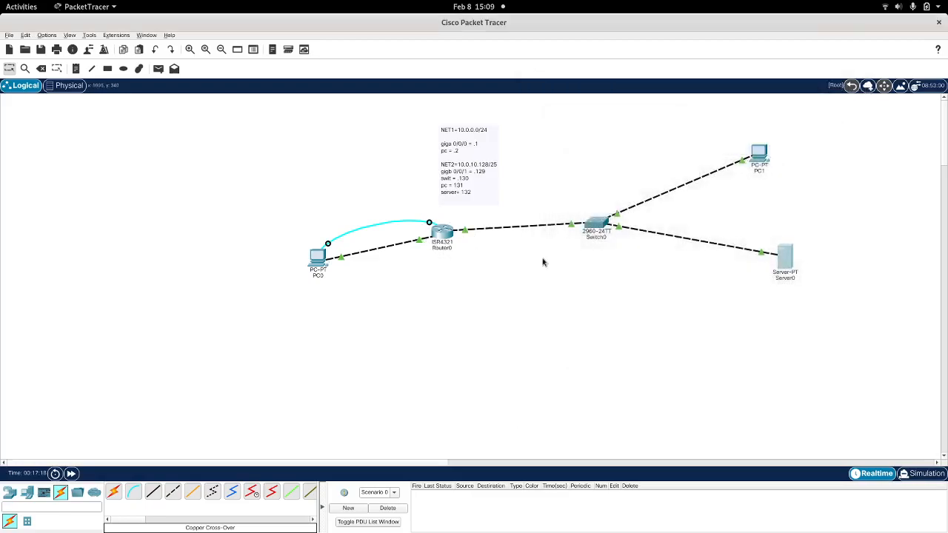
pyautogui.moveTo(596, 231)
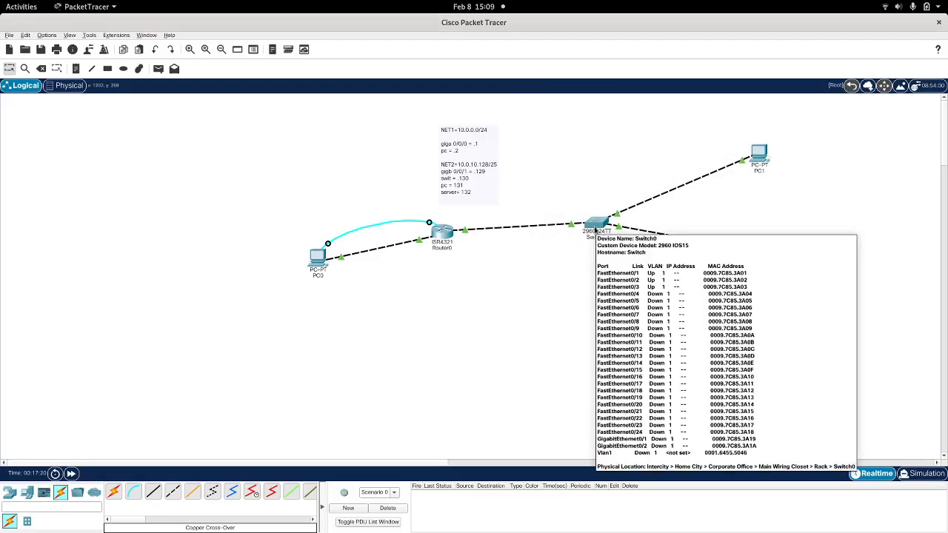
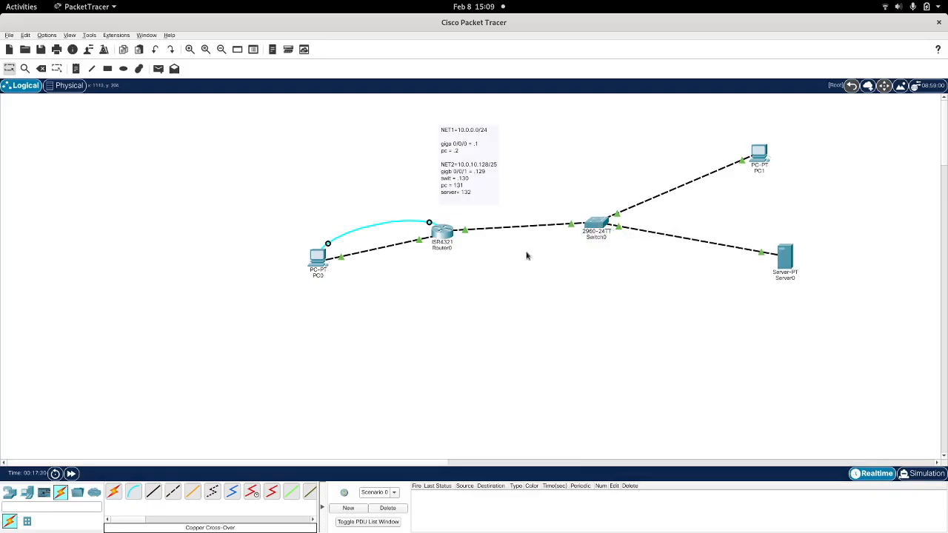
# Step: Place a Laptop-PT end device in the workspace below Switch0
pyautogui.click(13, 495)
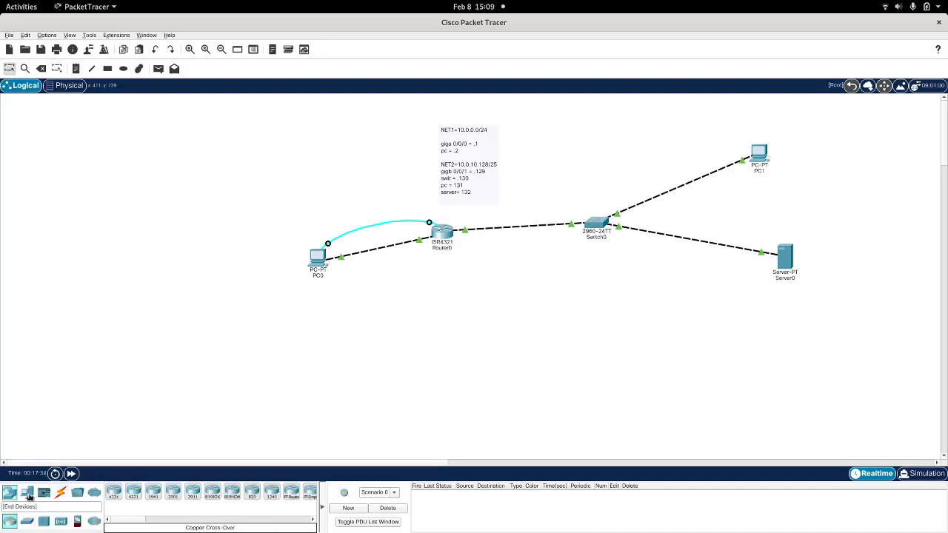
pyautogui.click(25, 497)
pyautogui.click(133, 492)
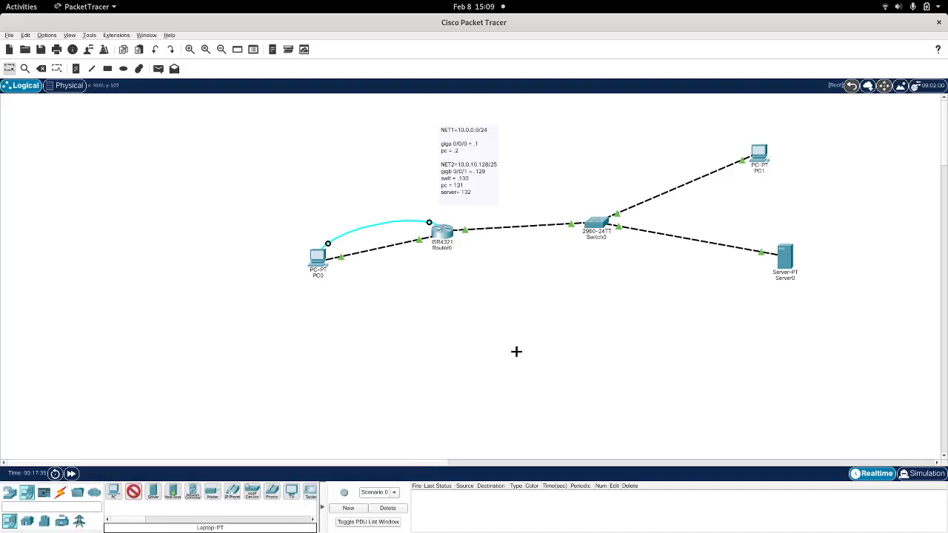
pyautogui.click(550, 312)
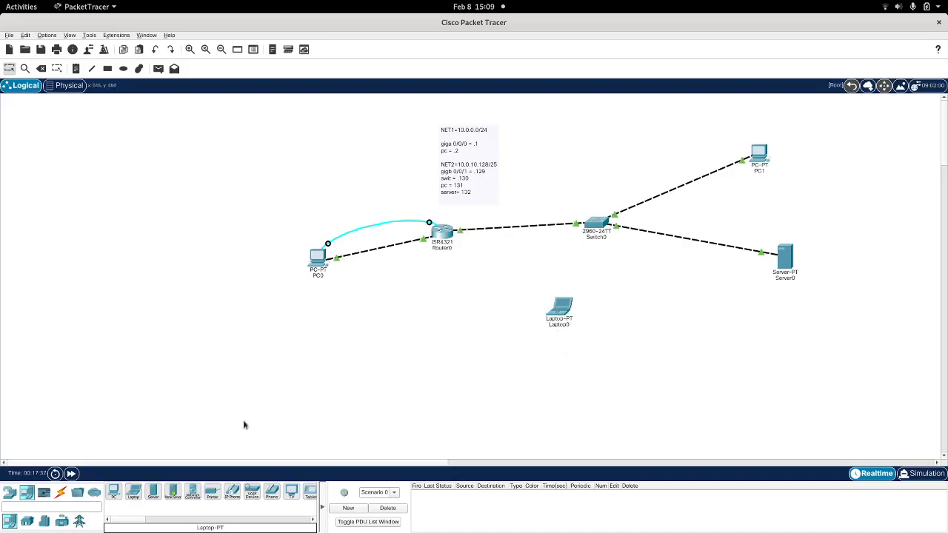
# Step: Connect Laptop0's RS 232 port to Switch0's Console port with a console cable
pyautogui.click(60, 493)
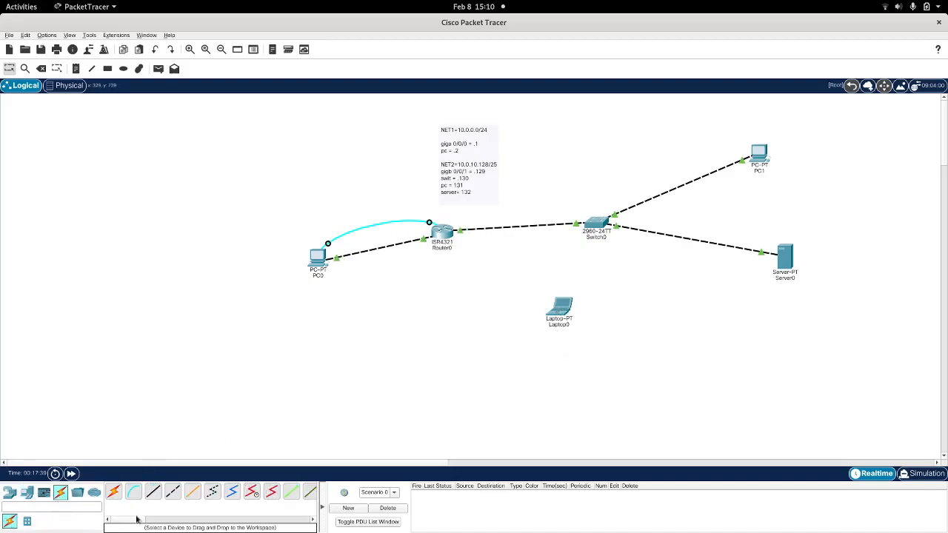
pyautogui.click(134, 493)
pyautogui.click(559, 311)
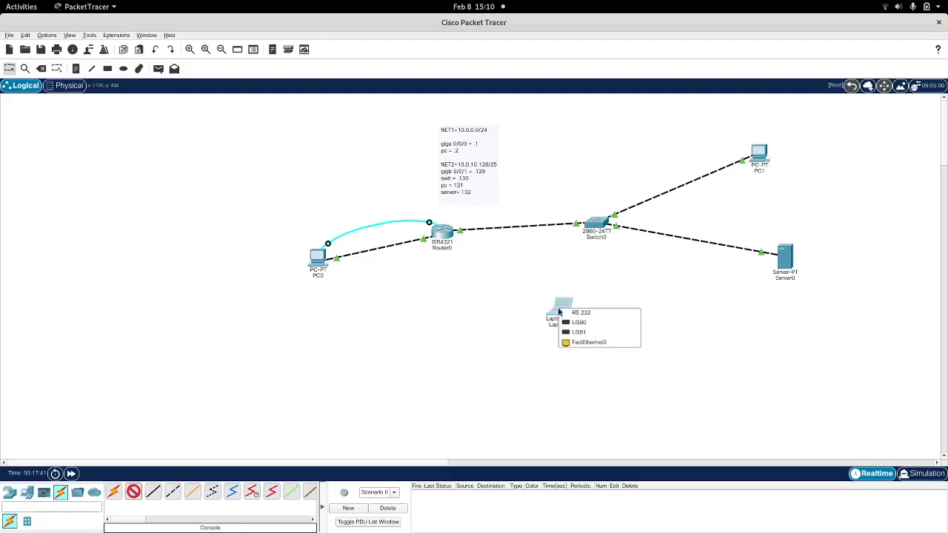
pyautogui.click(581, 312)
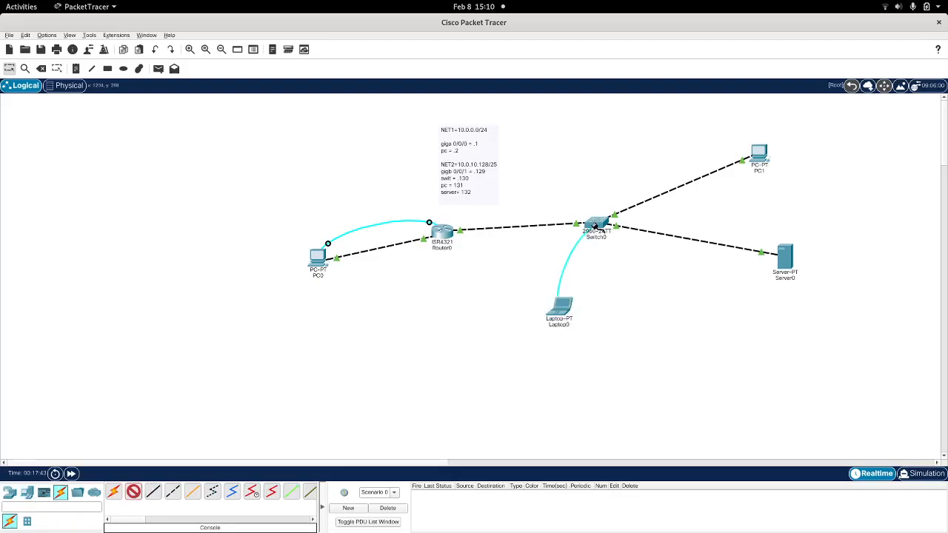
pyautogui.click(599, 227)
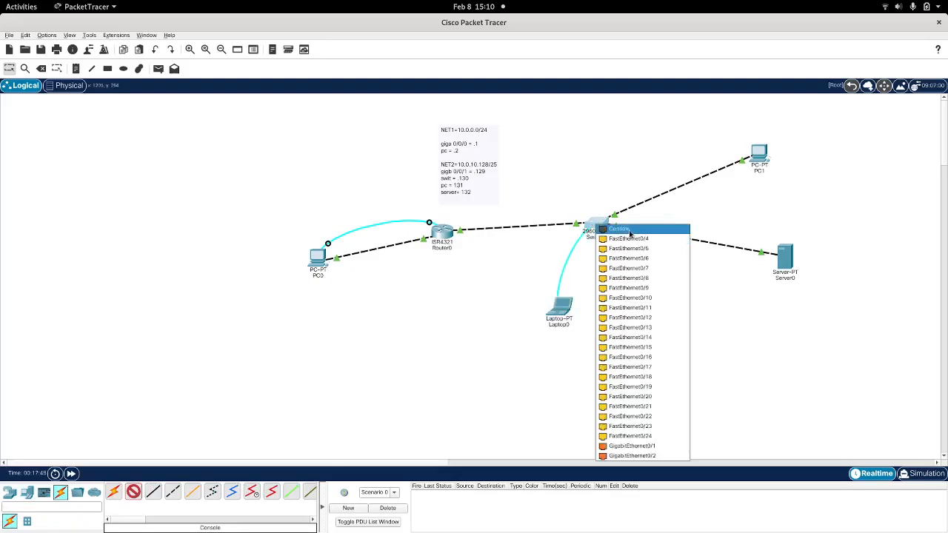
pyautogui.click(620, 229)
# Step: Open Laptop0's Terminal with the default settings, maximize the window, and start the switch's command-line session
pyautogui.click(561, 305)
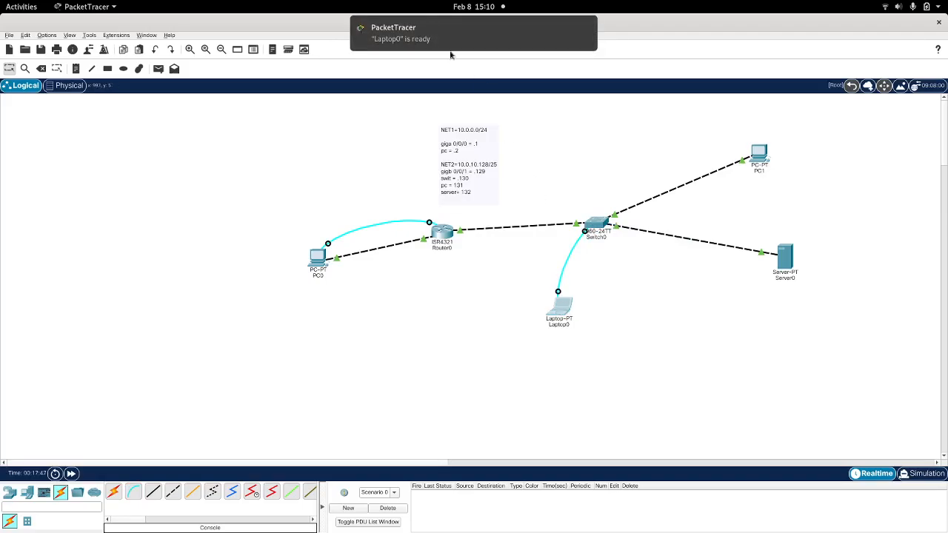
pyautogui.click(385, 117)
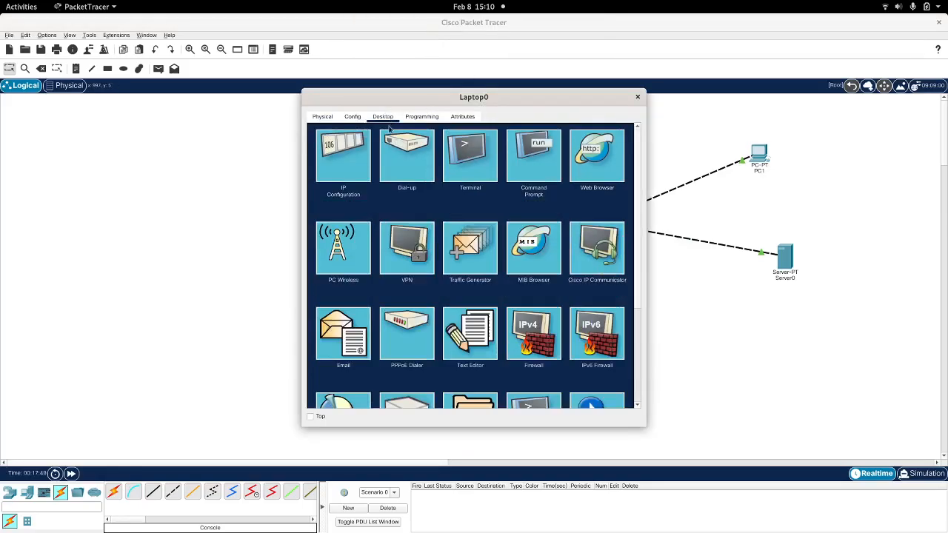
pyautogui.click(469, 166)
pyautogui.click(606, 232)
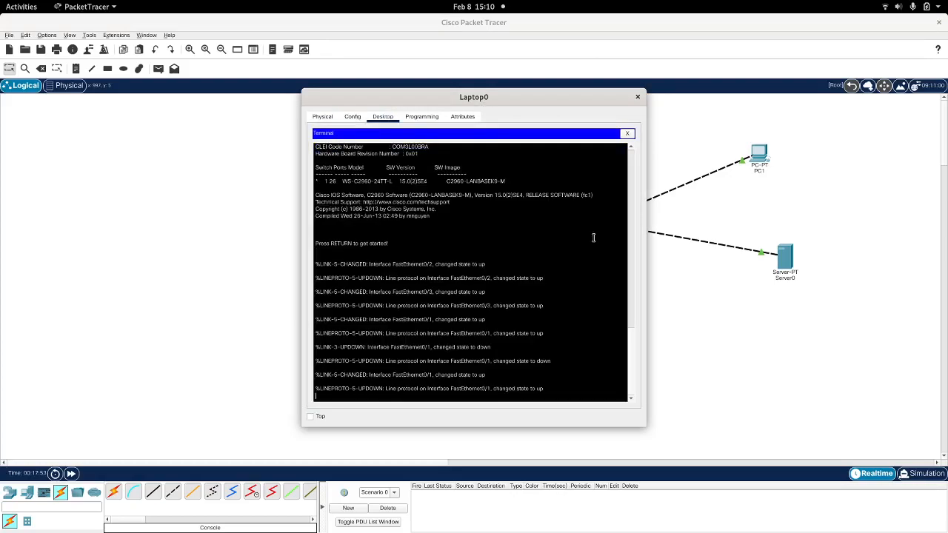
pyautogui.doubleClick(560, 96)
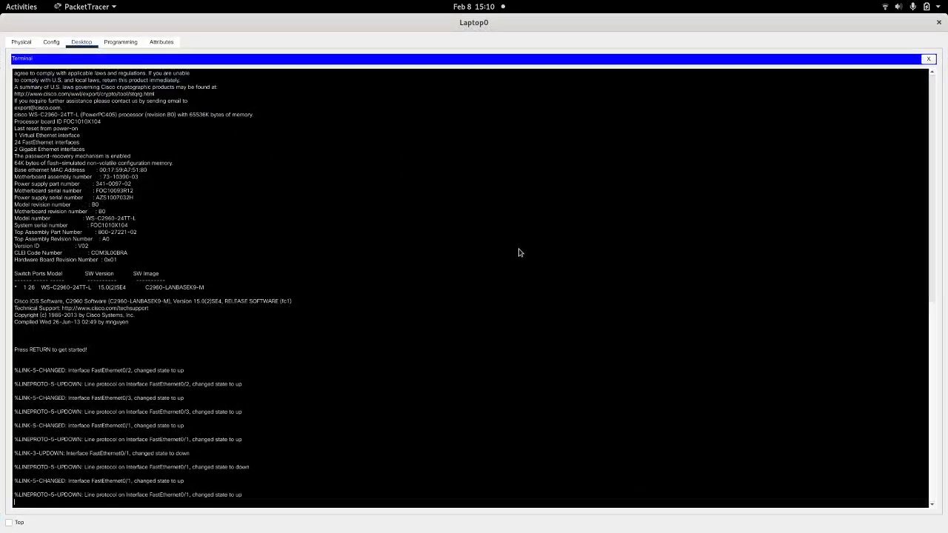
pyautogui.press('Return')
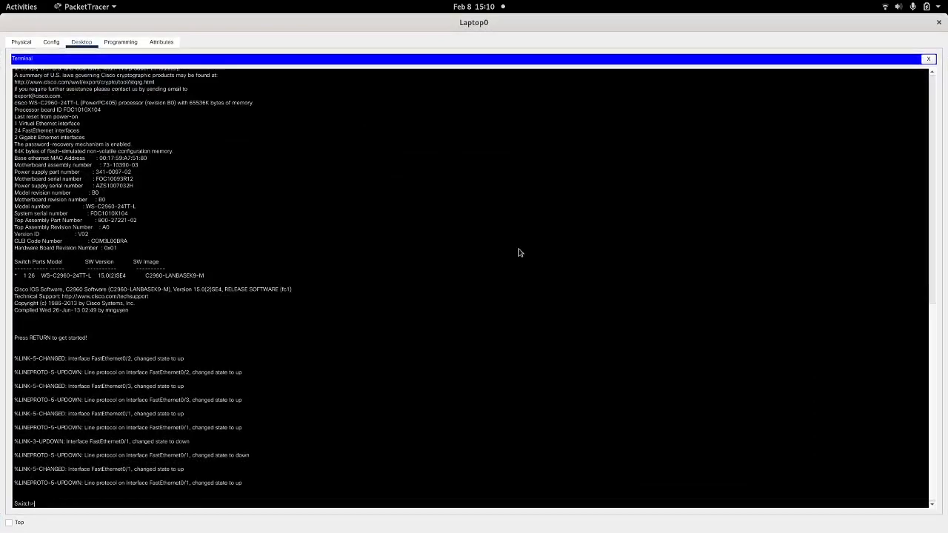
# Step: Enter global configuration mode on the switch and set its hostname to MYSUPERSWITCH1
pyautogui.write('en')
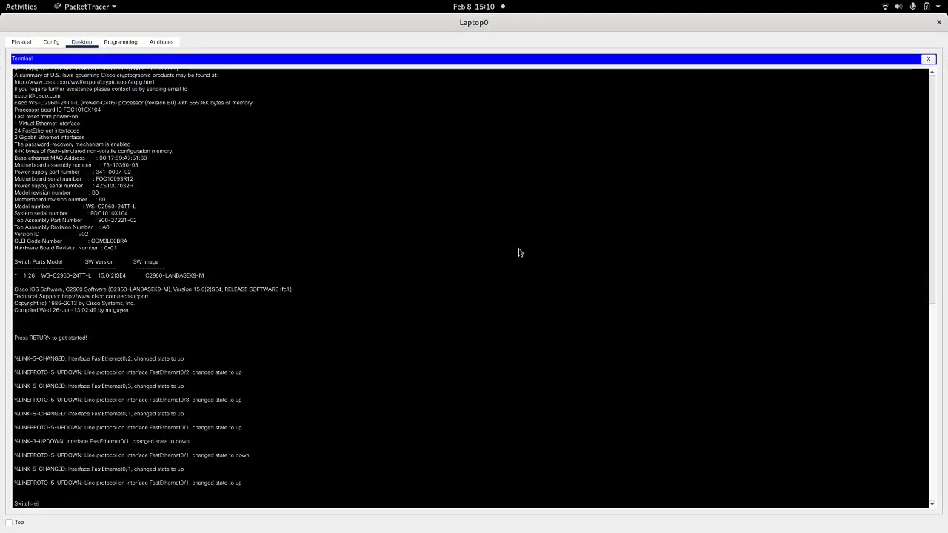
pyautogui.press('Return')
pyautogui.write('confi')
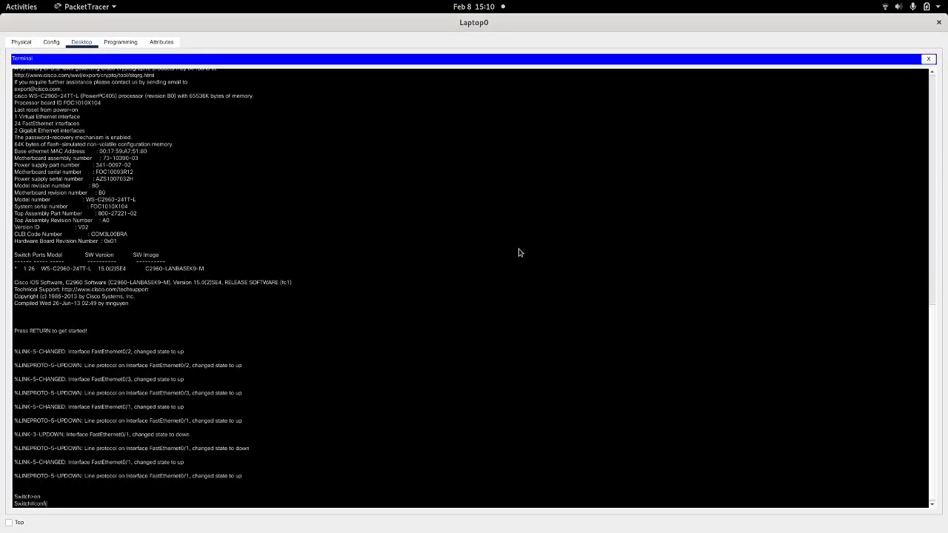
pyautogui.write(' t')
pyautogui.press('Return')
pyautogui.write('hostn')
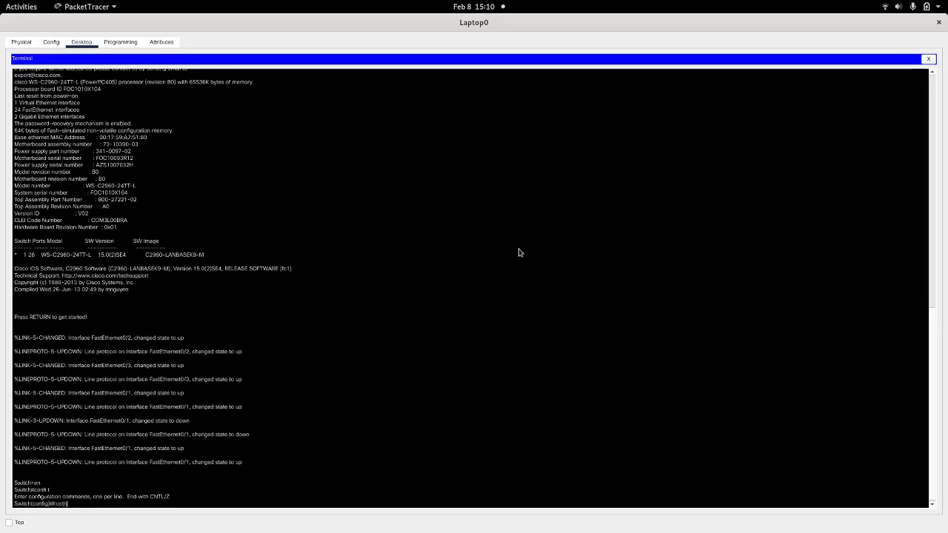
pyautogui.write('ame MYSUPERS')
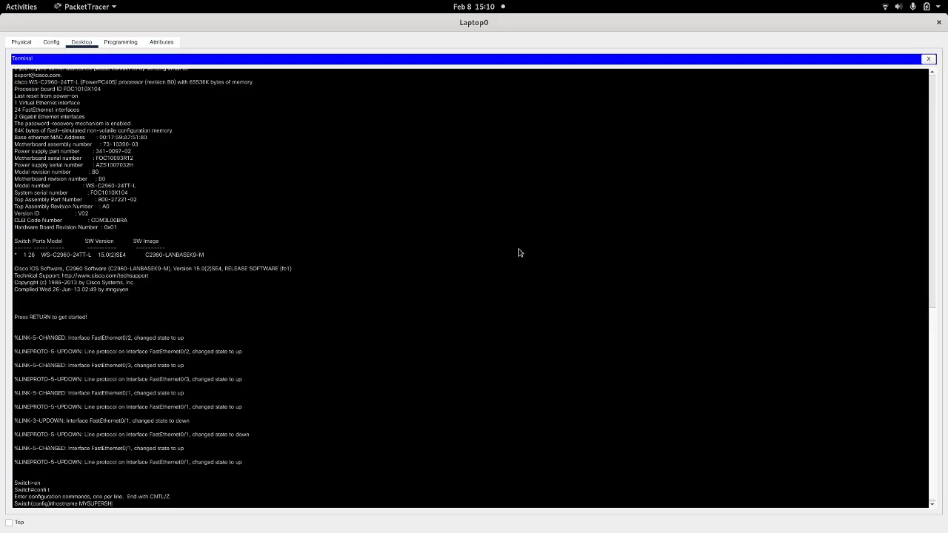
pyautogui.write('WITCH1')
pyautogui.press('Return')
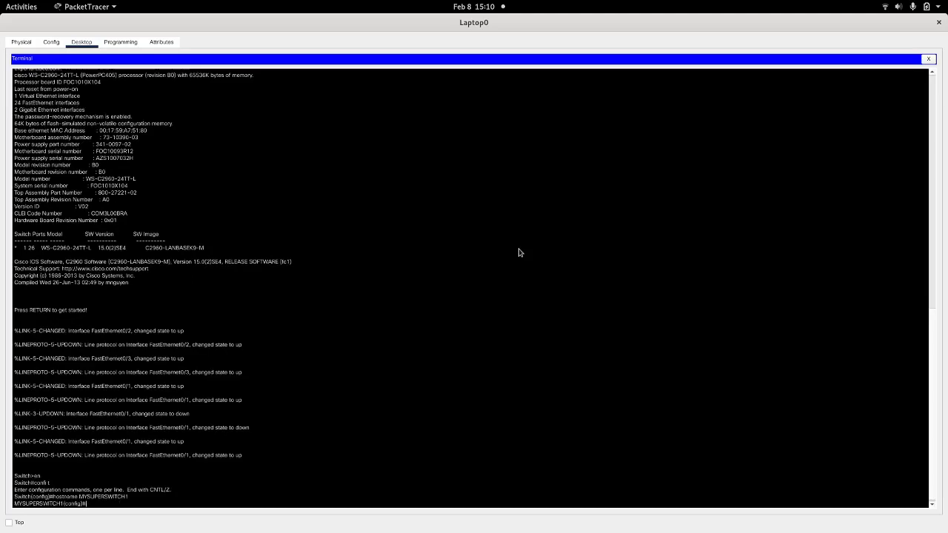
# Step: Set the switch's IP domain name to anfesoft.nft
pyautogui.write('ip domain')
pyautogui.press('Tab')
pyautogui.write('-n')
pyautogui.press('Tab')
pyautogui.write('a')
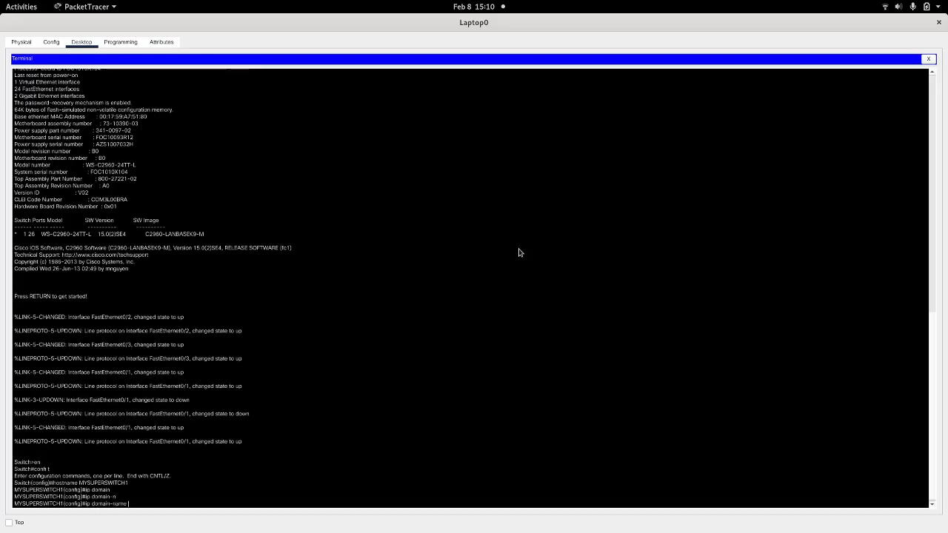
pyautogui.write('nfesoft.net')
pyautogui.press('BackSpace')
pyautogui.press('BackSpace')
pyautogui.press('Return')
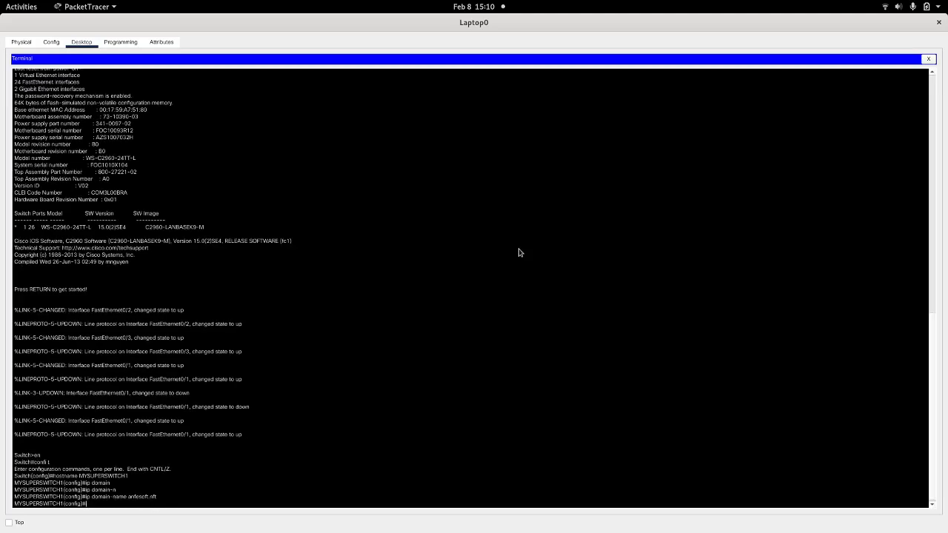
# Step: Configure the switch's line console 0 with a password and login, and return to global configuration mode
pyautogui.write('line')
pyautogui.write(' con')
pyautogui.press('Tab')
pyautogui.write('0')
pyautogui.press('Return')
pyautogui.write('password')
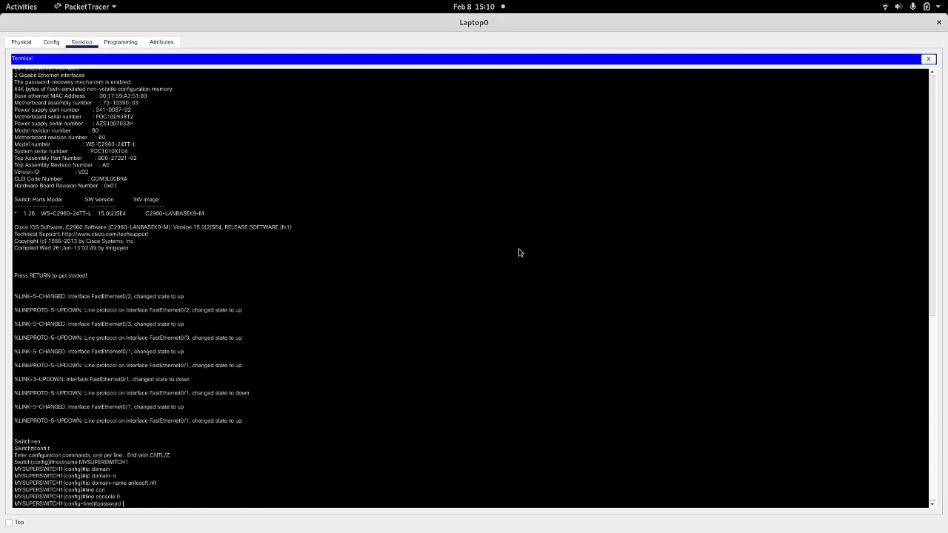
pyautogui.write(' cisco')
pyautogui.press('Return')
pyautogui.write('login')
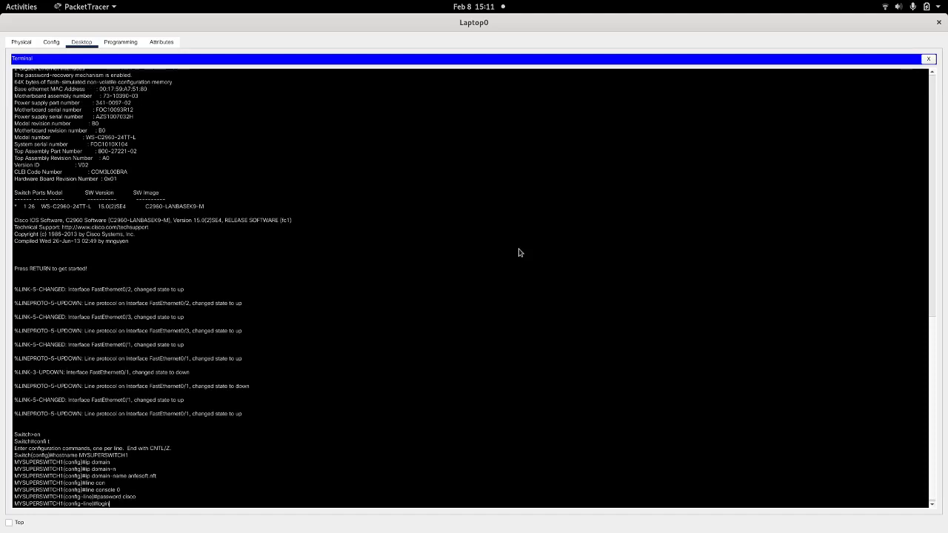
pyautogui.press('Return')
pyautogui.write('exit')
pyautogui.press('Return')
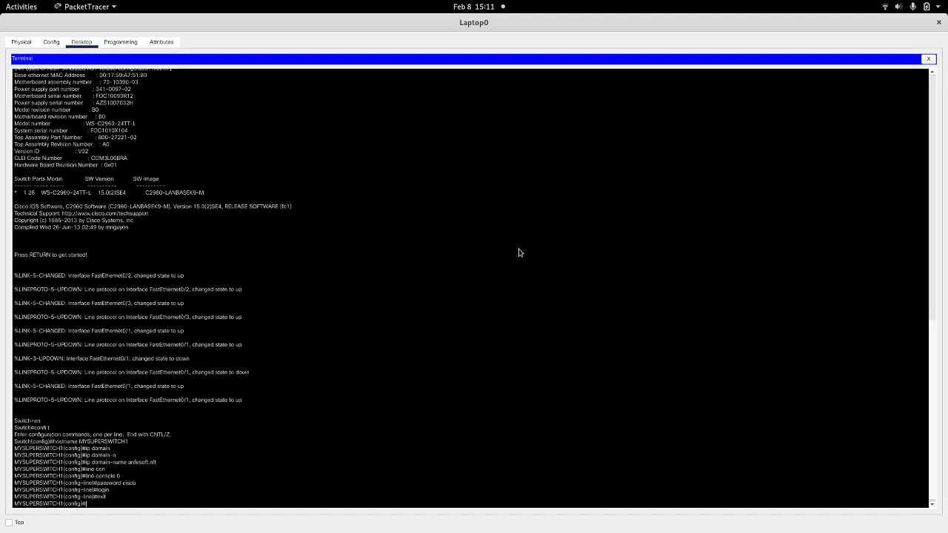
# Step: Try to open the configuration of auxiliary line 0 on the switch with line aux 0
pyautogui.write('line aux 0')
pyautogui.press('Return')
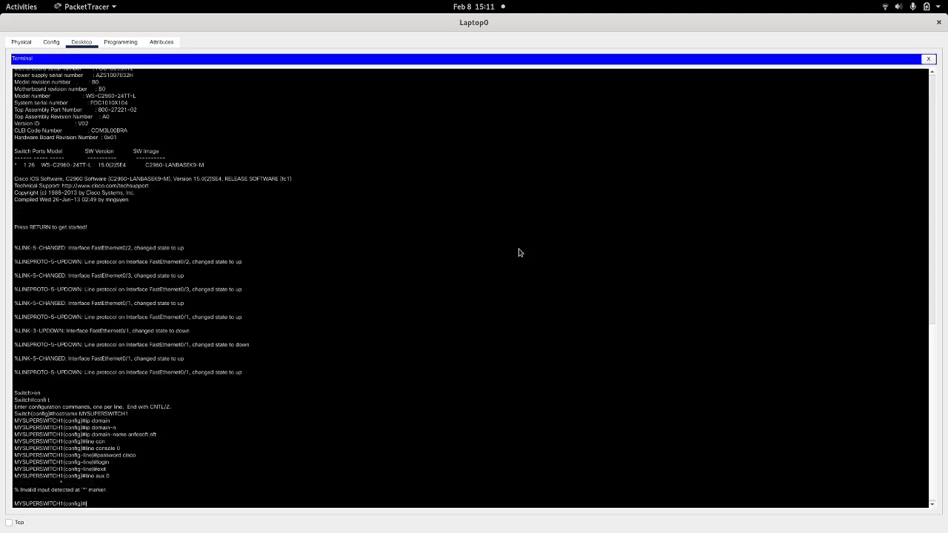
pyautogui.write('lin')
pyautogui.press('Tab')
pyautogui.write('au')
pyautogui.press('Tab')
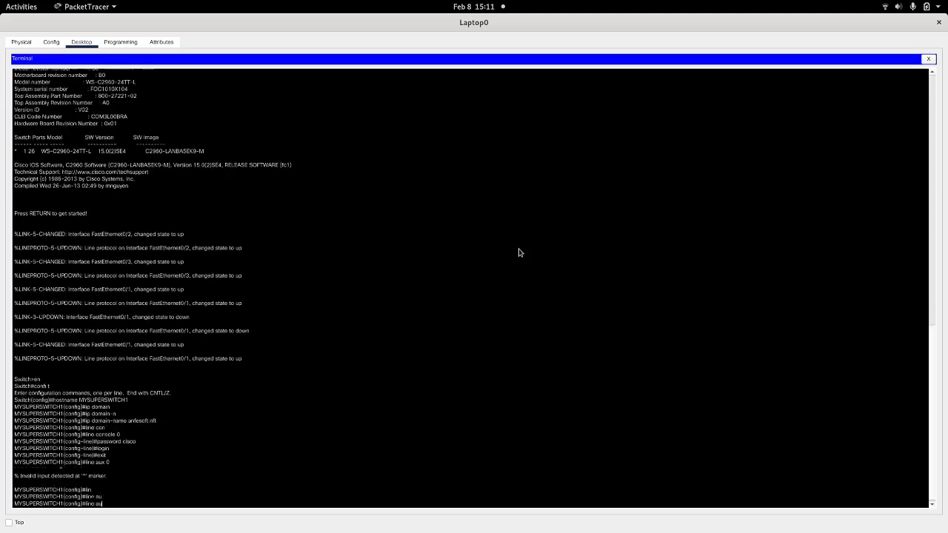
pyautogui.press('Tab')
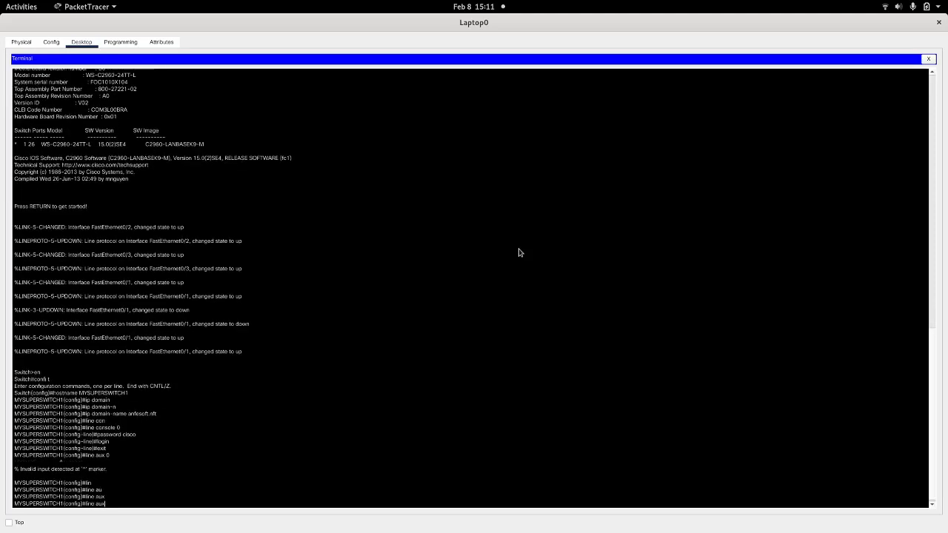
pyautogui.write('0')
pyautogui.press('Return')
pyautogui.write('l')
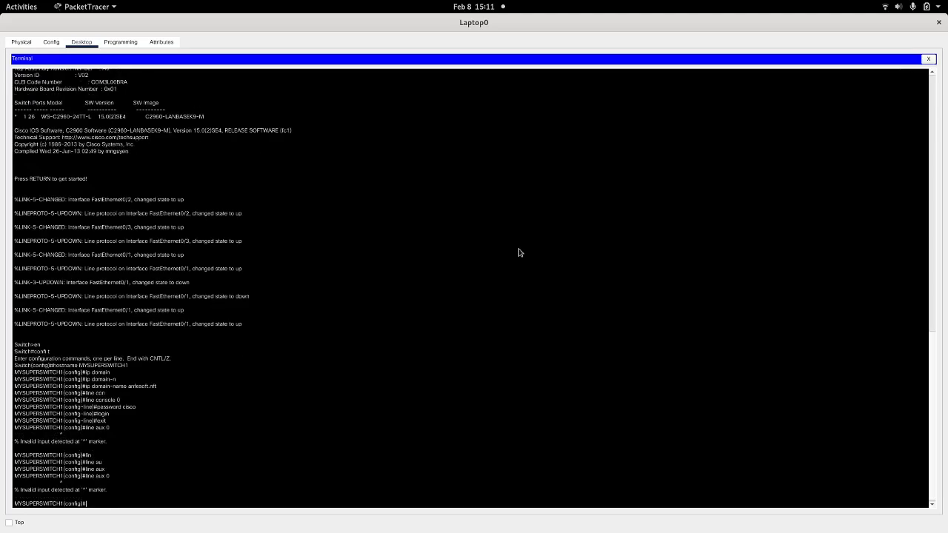
pyautogui.press('BackSpace')
pyautogui.press('Return')
pyautogui.press('Return')
pyautogui.press('Return')
pyautogui.press('Return')
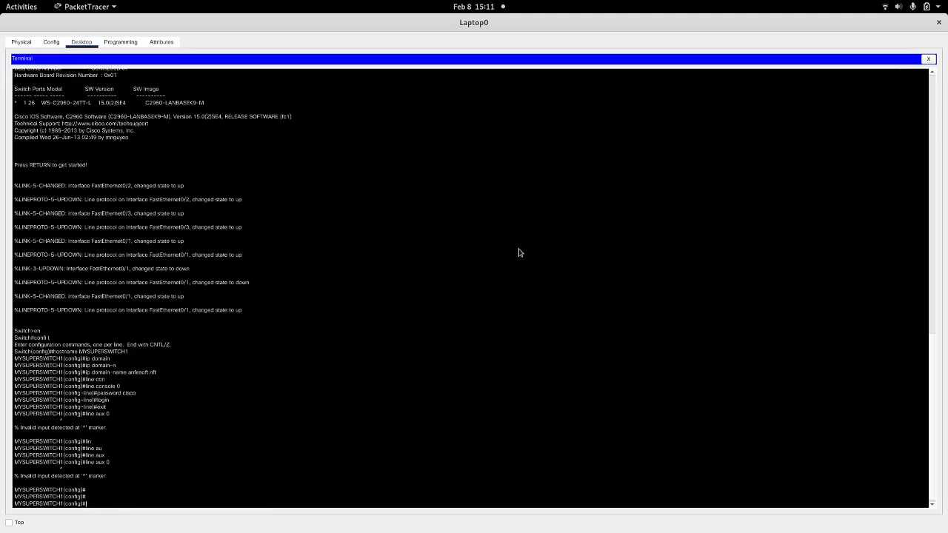
# Step: Leave and re-enter the switch's global configuration mode, and list the options available for the line command
pyautogui.write('exit')
pyautogui.press('Return')
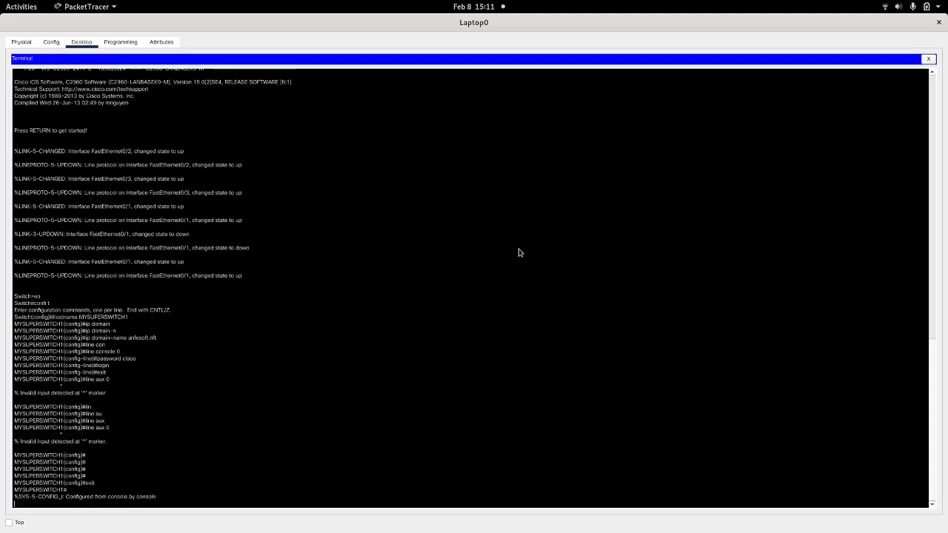
pyautogui.write('enonf t')
pyautogui.press('Return')
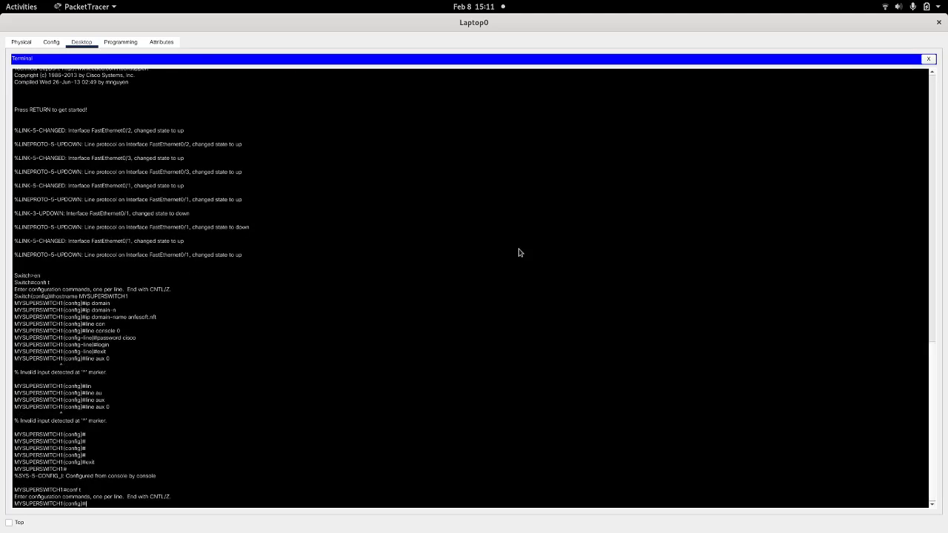
pyautogui.write('li')
pyautogui.press('Tab')
pyautogui.write('?')
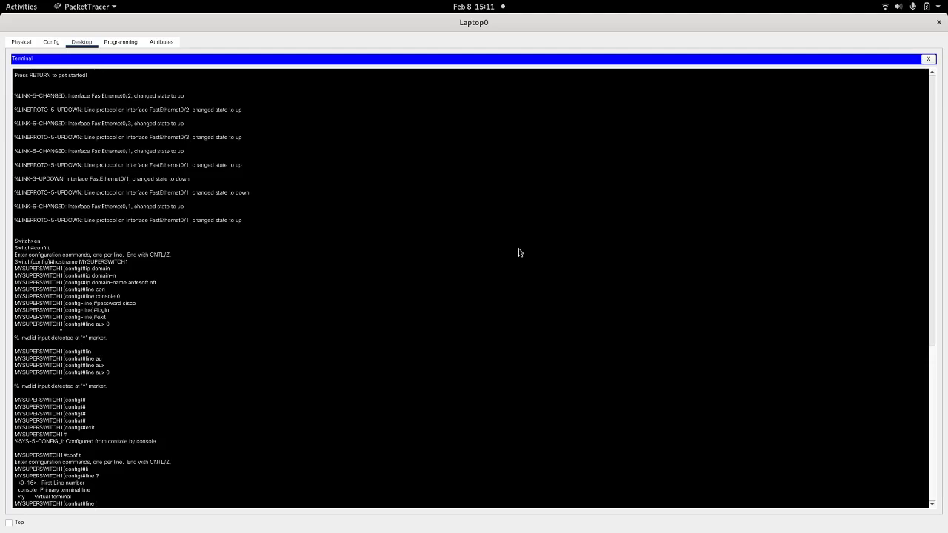
# Step: Open the configuration of virtual terminal lines vty 0 4 on the switch and set their password
pyautogui.write('vty 0 4')
pyautogui.press('Return')
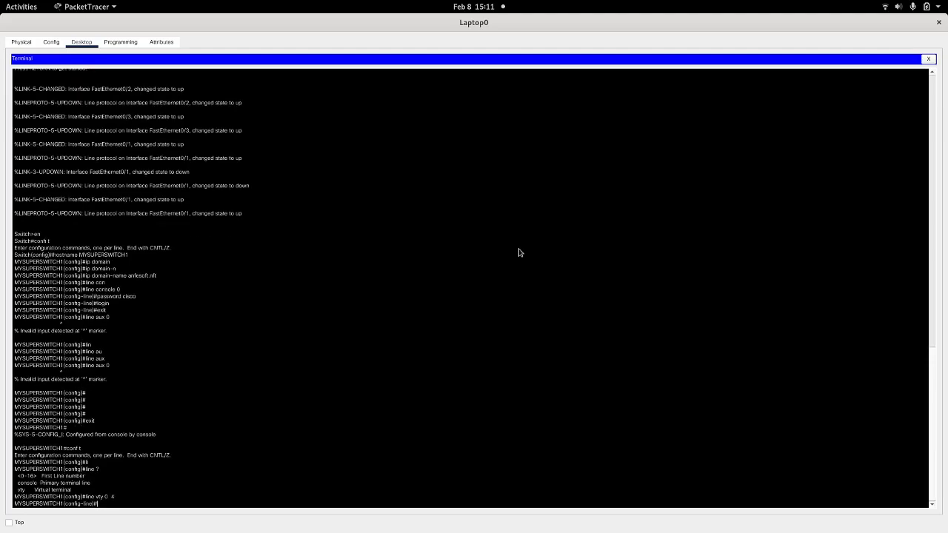
pyautogui.write('pass')
pyautogui.press('Tab')
pyautogui.write('cis')
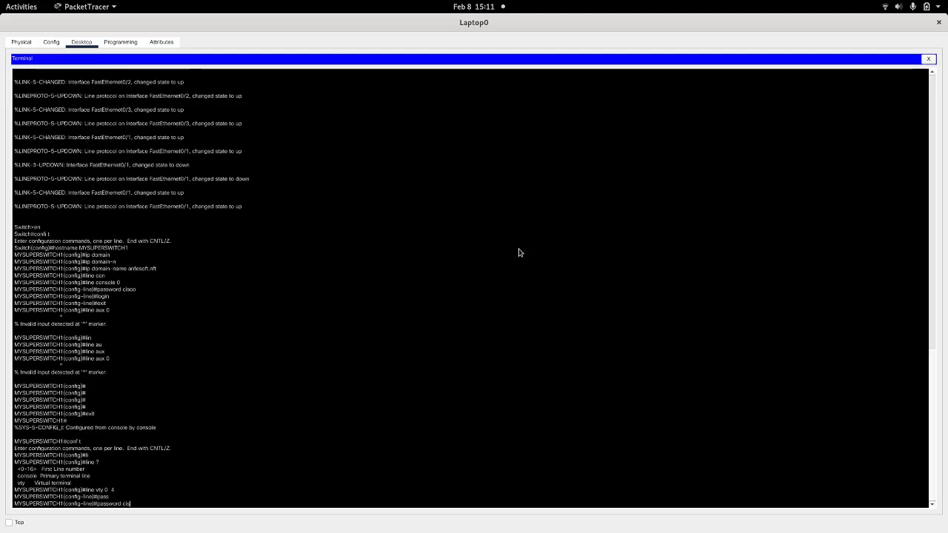
pyautogui.write('co')
pyautogui.press('Return')
# Step: Create a local user account on the switch with the administrator's username and a secret password
pyautogui.write('userna')
pyautogui.press('Tab')
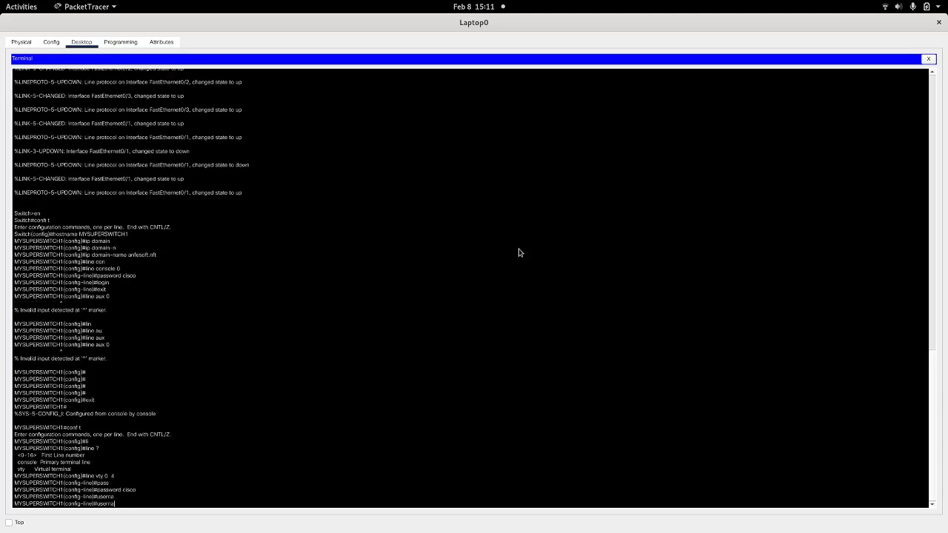
pyautogui.write('m')
pyautogui.press('Tab')
pyautogui.write('e andres secret cisco')
pyautogui.press('Return')
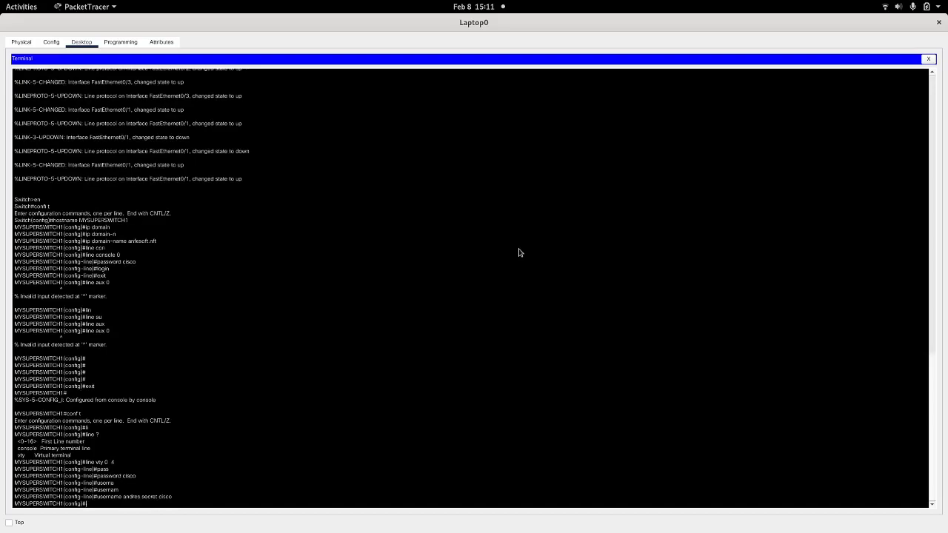
# Step: Set the enable secret password for privileged mode on the switch
pyautogui.write('en')
pyautogui.press('Return')
pyautogui.write('en')
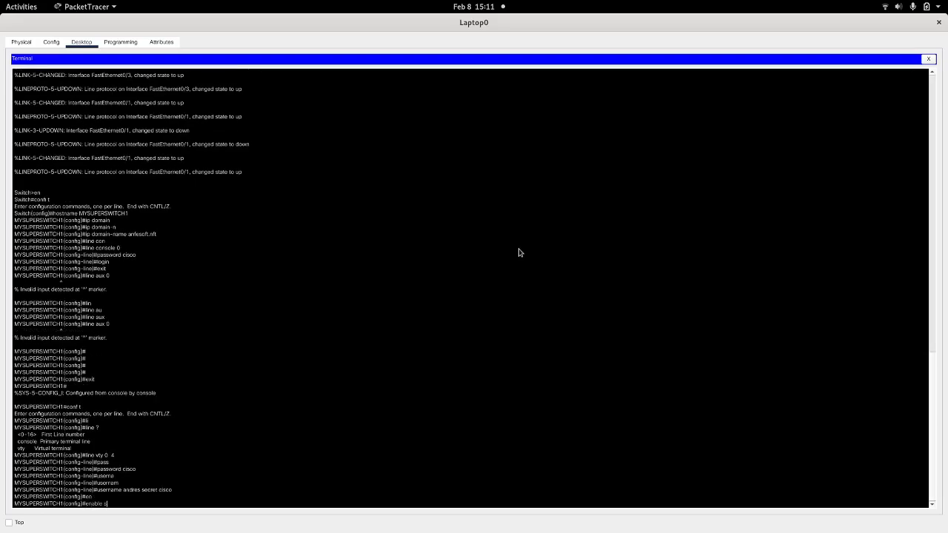
pyautogui.write(' cisco')
pyautogui.press('Return')
# Step: Try to run the login command from the switch's global configuration mode
pyautogui.write('login')
pyautogui.press('Return')
pyautogui.press('Return')
pyautogui.press('Return')
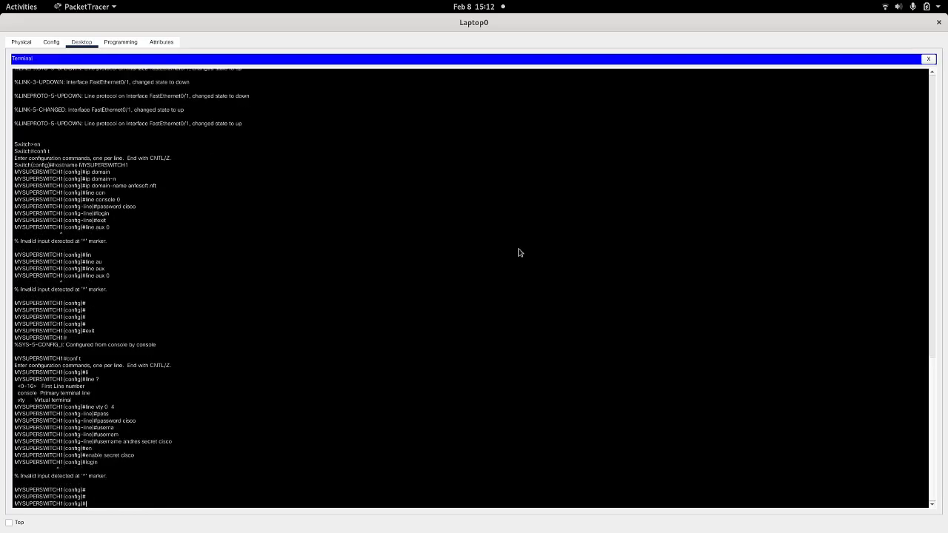
pyautogui.press('Return')
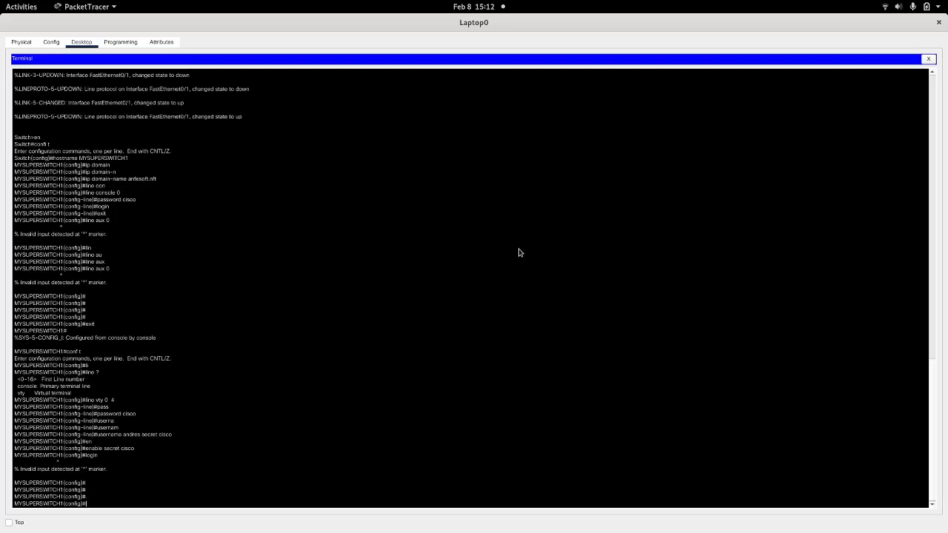
pyautogui.write('cryp')
pyautogui.press('Tab')
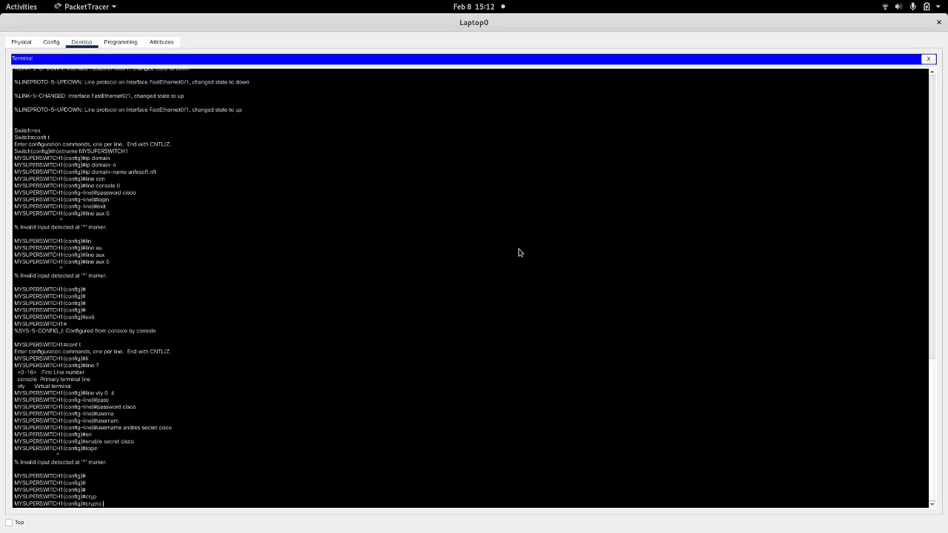
pyautogui.press('BackSpace')
pyautogui.press('BackSpace')
pyautogui.press('BackSpace')
pyautogui.press('BackSpace')
pyautogui.press('BackSpace')
pyautogui.press('BackSpace')
pyautogui.press('BackSpace')
# Step: Enable password encryption on the switch with service password-encryption
pyautogui.write('ser')
pyautogui.press('Tab')
pyautogui.press('Tab')
pyautogui.write('en')
pyautogui.press('Tab')
pyautogui.press('BackSpace')
pyautogui.press('BackSpace')
pyautogui.write('pa')
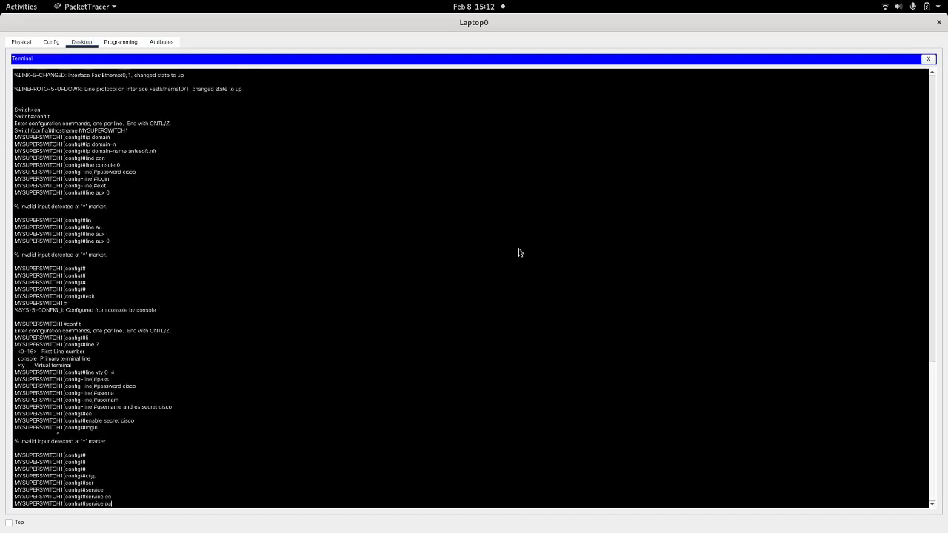
pyautogui.press('Tab')
pyautogui.press('Return')
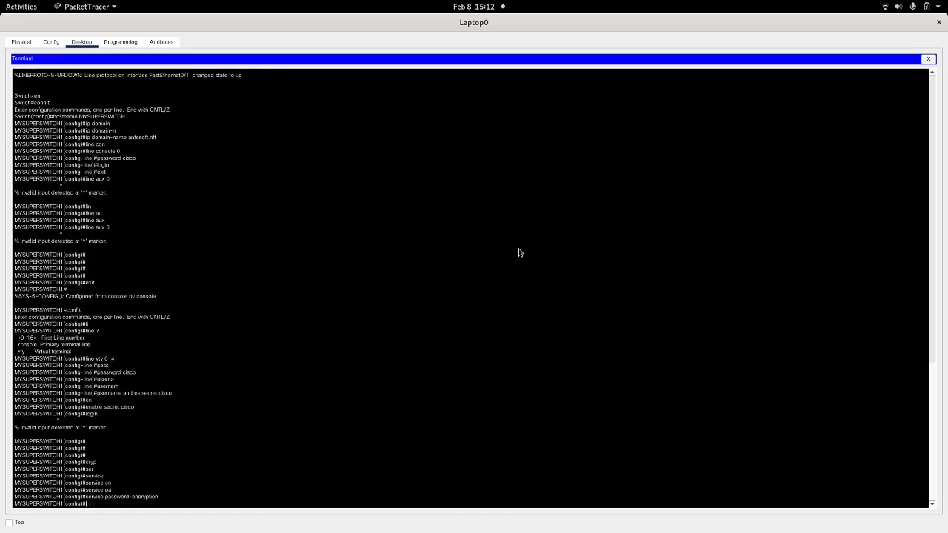
# Step: Start RSA key generation on the switch with crypto key generate rsa general-keys
pyautogui.write('cryp')
pyautogui.press('Tab')
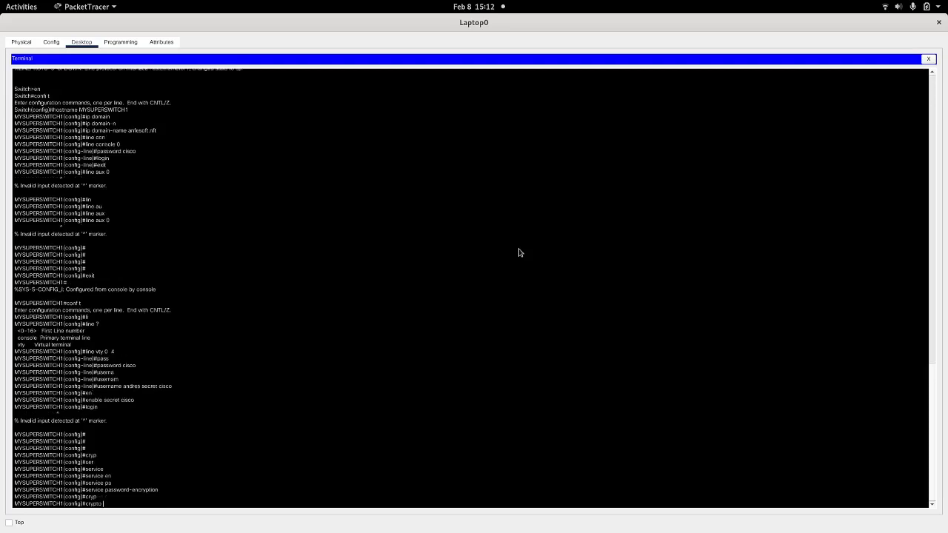
pyautogui.write('ge')
pyautogui.press('Tab')
pyautogui.press('BackSpace')
pyautogui.press('BackSpace')
pyautogui.write('ke')
pyautogui.press('Tab')
pyautogui.write('ge')
pyautogui.press('Tab')
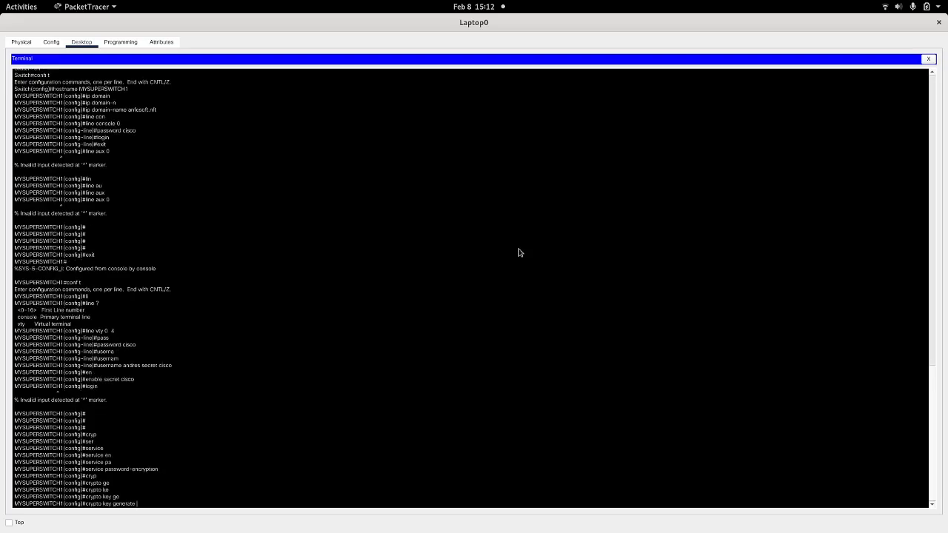
pyautogui.write('rsa g')
pyautogui.press('Tab')
pyautogui.press('Return')
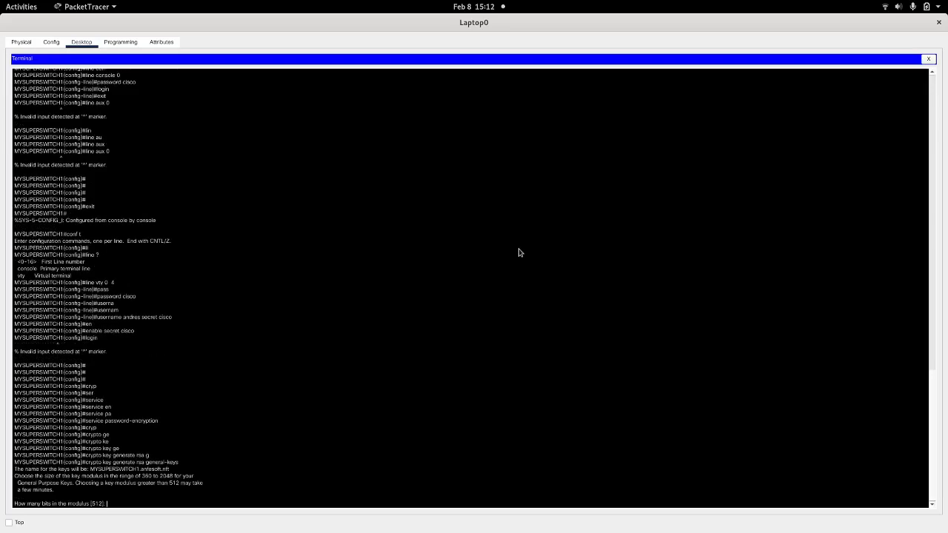
# Step: Set the RSA key modulus to 1024 bits and generate the keys
pyautogui.write('10')
pyautogui.press('BackSpace')
pyautogui.write('24')
pyautogui.press('Return')
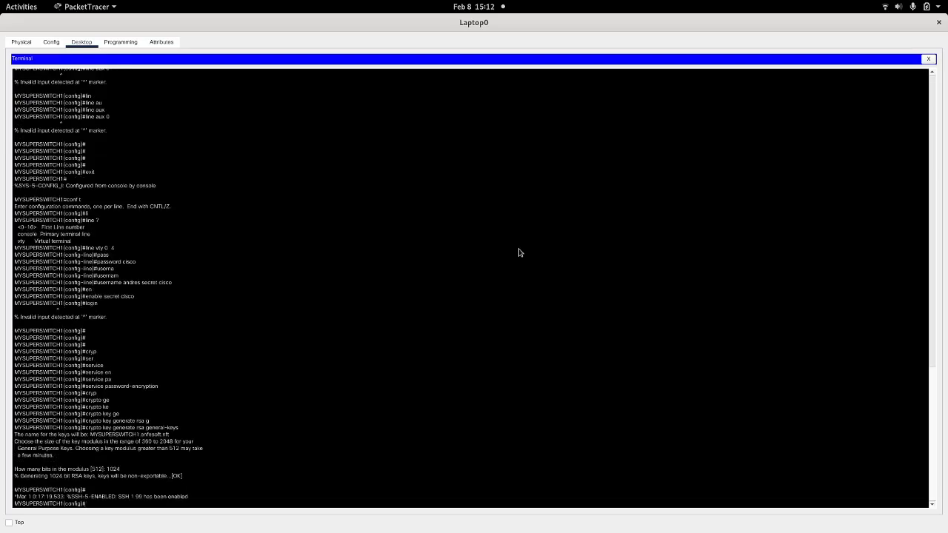
pyautogui.press('Return')
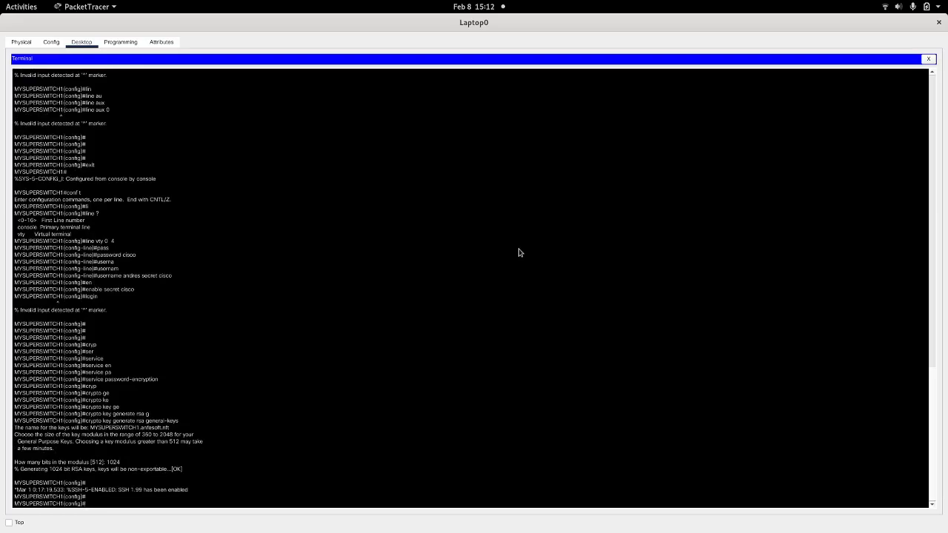
# Step: Open the configuration of interface vlan 1 on the switch
pyautogui.write('inte')
pyautogui.press('Tab')
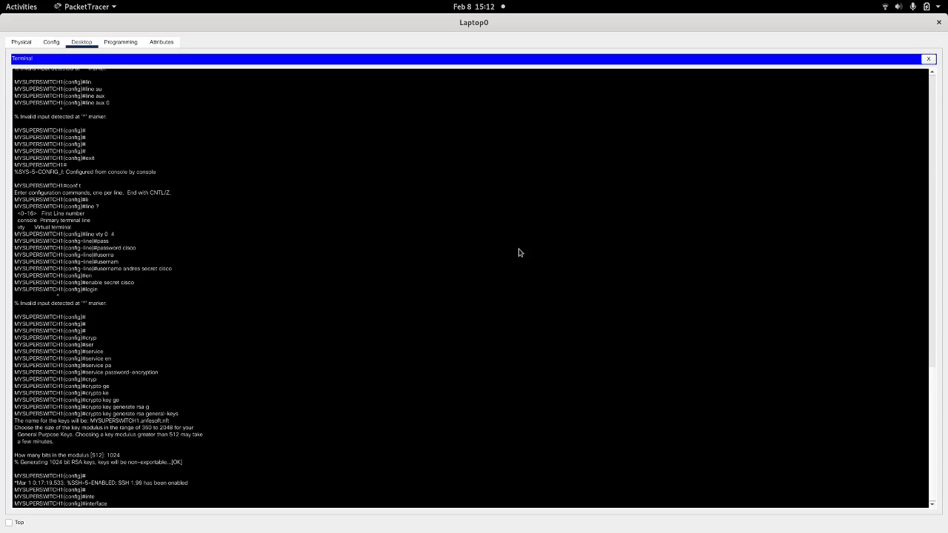
pyautogui.press('BackSpace')
pyautogui.press('BackSpace')
pyautogui.press('BackSpace')
pyautogui.press('BackSpace')
pyautogui.press('BackSpace')
pyautogui.press('BackSpace')
pyautogui.press('BackSpace')
pyautogui.press('BackSpace')
pyautogui.press('BackSpace')
pyautogui.press('Tab')
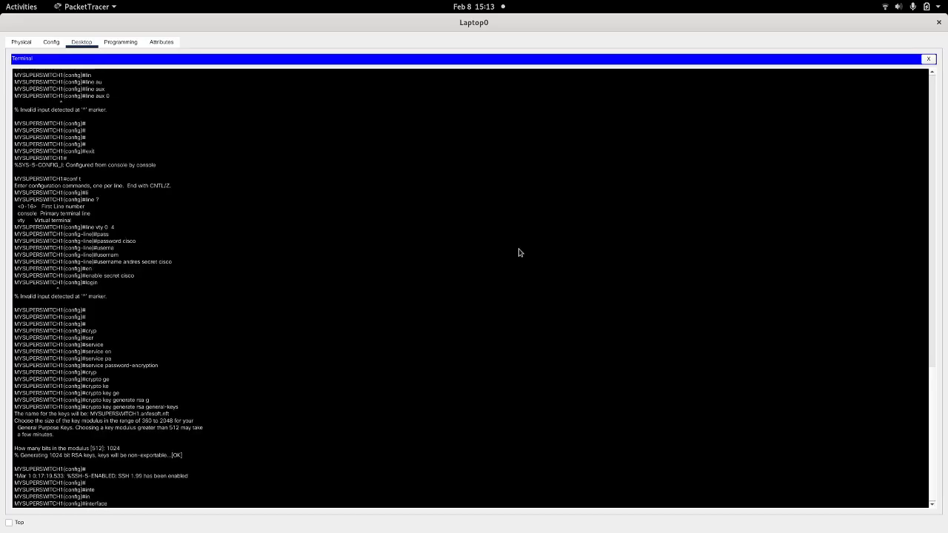
pyautogui.write('vl')
pyautogui.press('Tab')
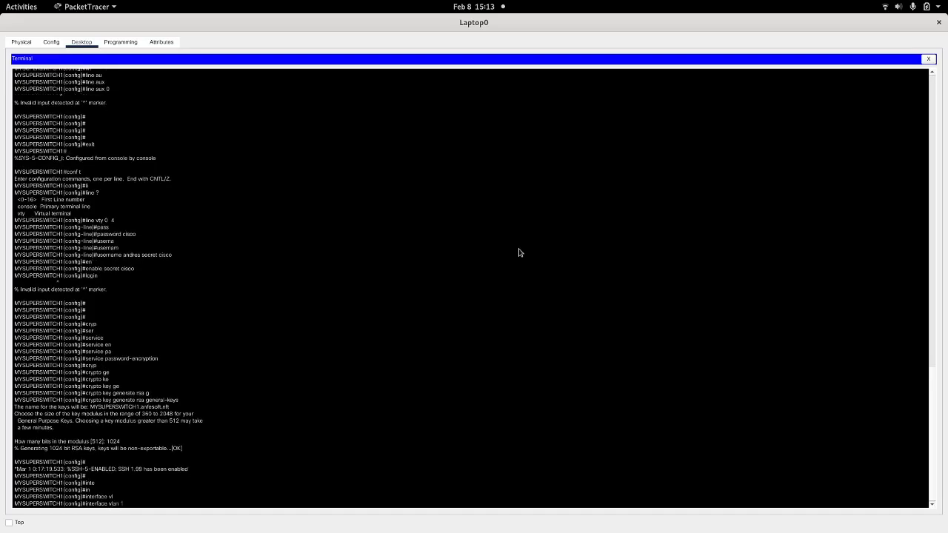
pyautogui.press('Return')
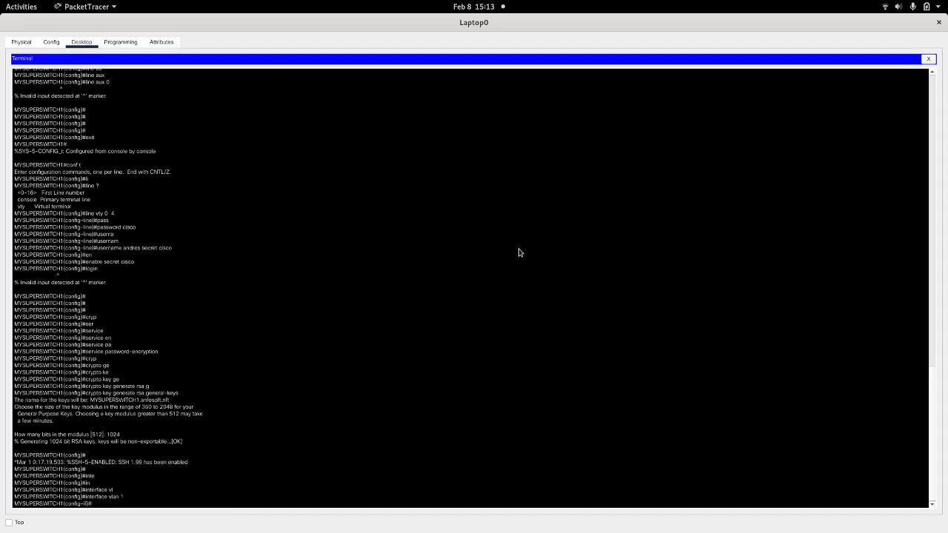
# Step: Assign IP address 10.0.10.130 with mask 255.255.255.128 to the switch's VLAN 1 interface
pyautogui.write('ip address')
pyautogui.moveTo(517, 22); pyautogui.dragTo(518, 83)
pyautogui.doubleClick(518, 83)
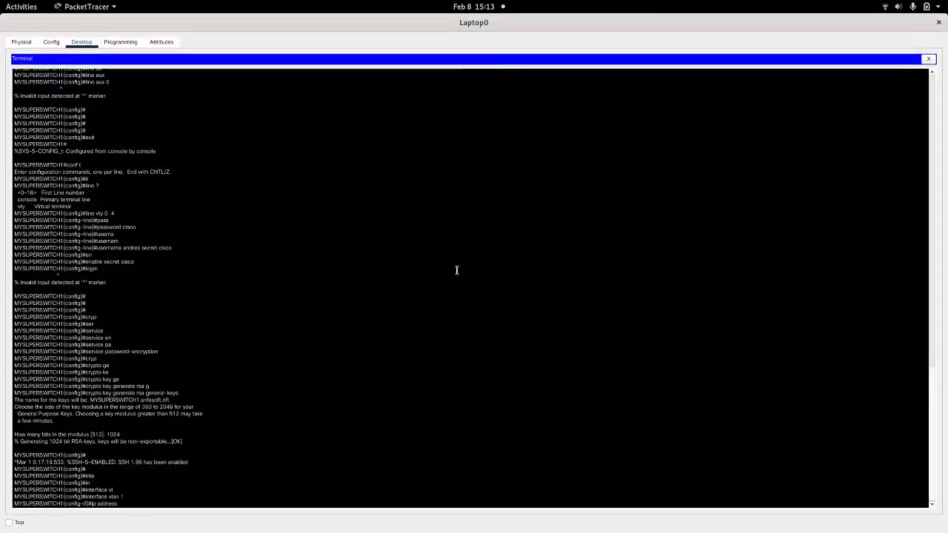
pyautogui.write('10')
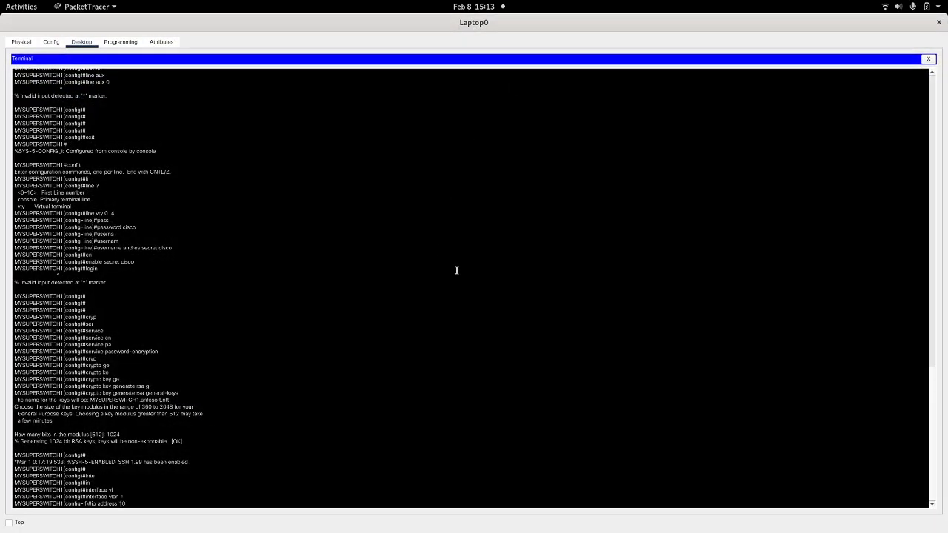
pyautogui.write('.0.10.130 255.2255.255.128')
pyautogui.press('Return')
# Step: Enable the VLAN 1 interface with no shut, and close Laptop0's window
pyautogui.write('no s')
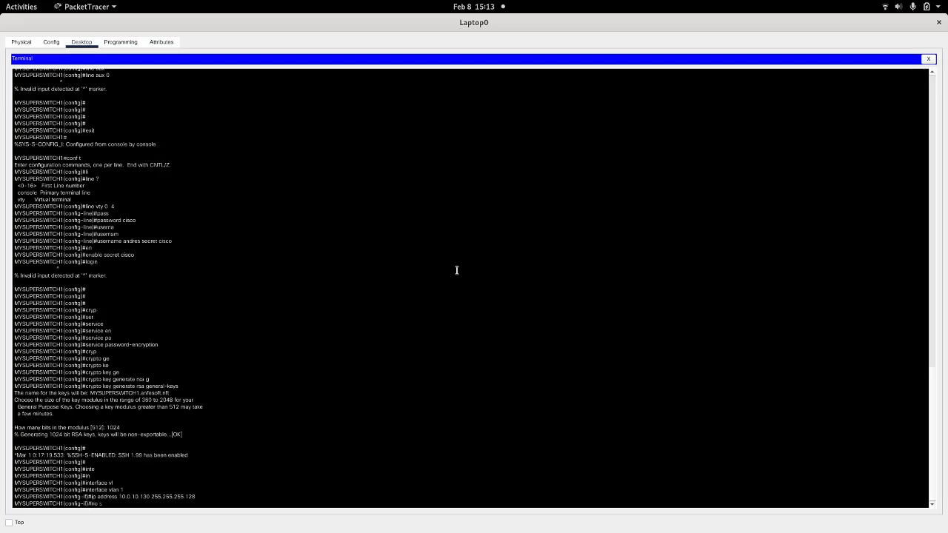
pyautogui.write('hut')
pyautogui.press('Return')
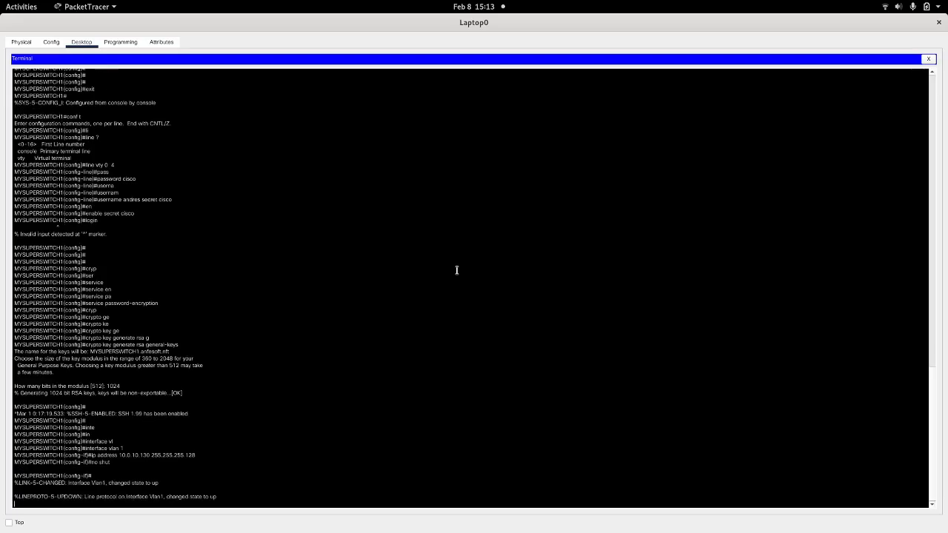
pyautogui.press('Return')
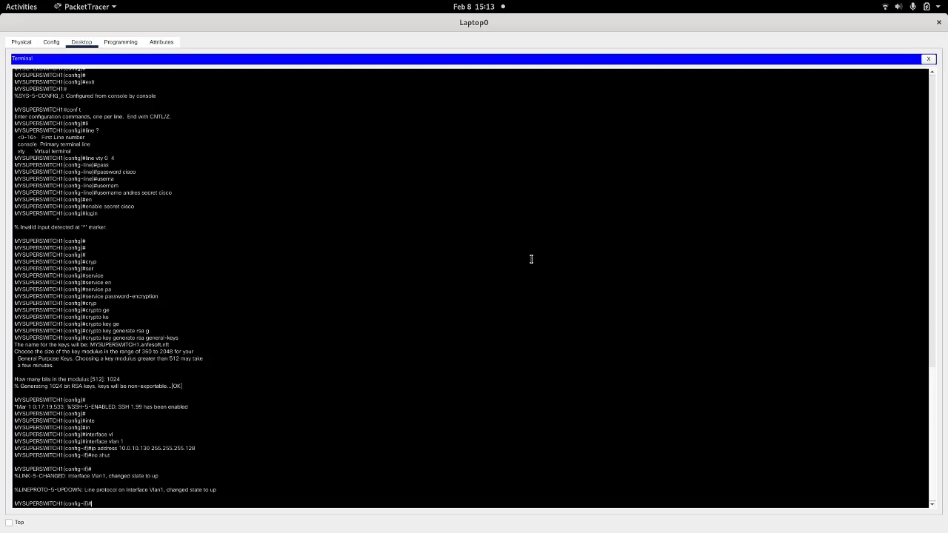
pyautogui.click(940, 22)
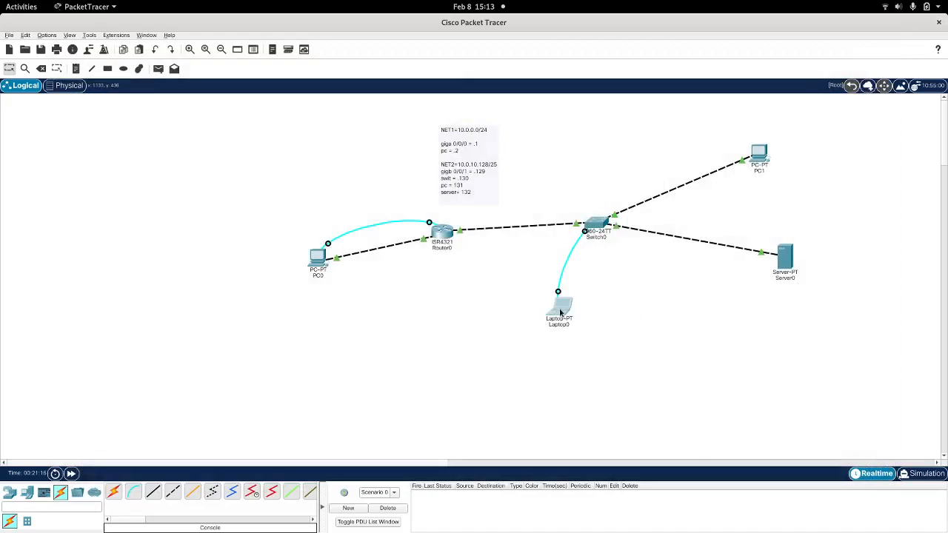
# Step: Try to open an SSH session from PC1 to 10.0.0.130 with the administrator's username, and close PC1's window
pyautogui.moveTo(560, 313)
pyautogui.moveTo(786, 257)
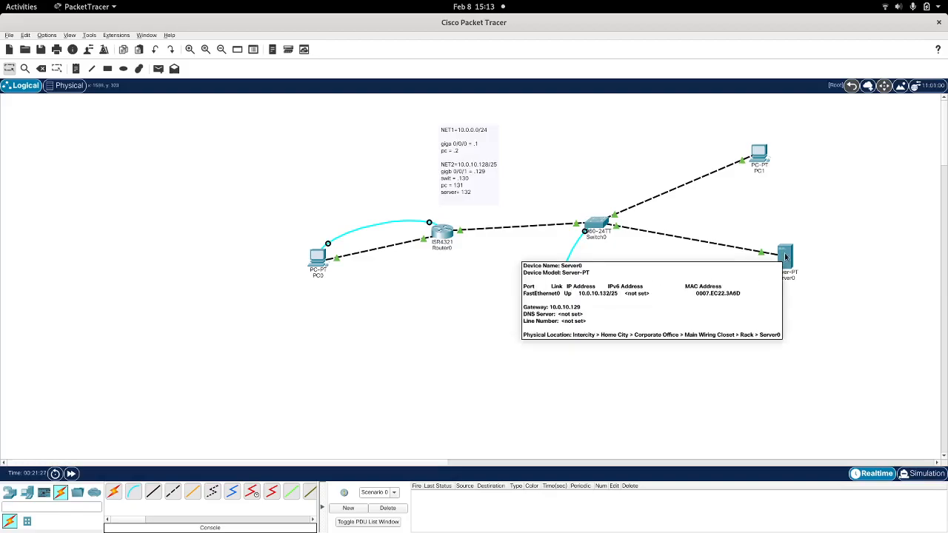
pyautogui.click(759, 156)
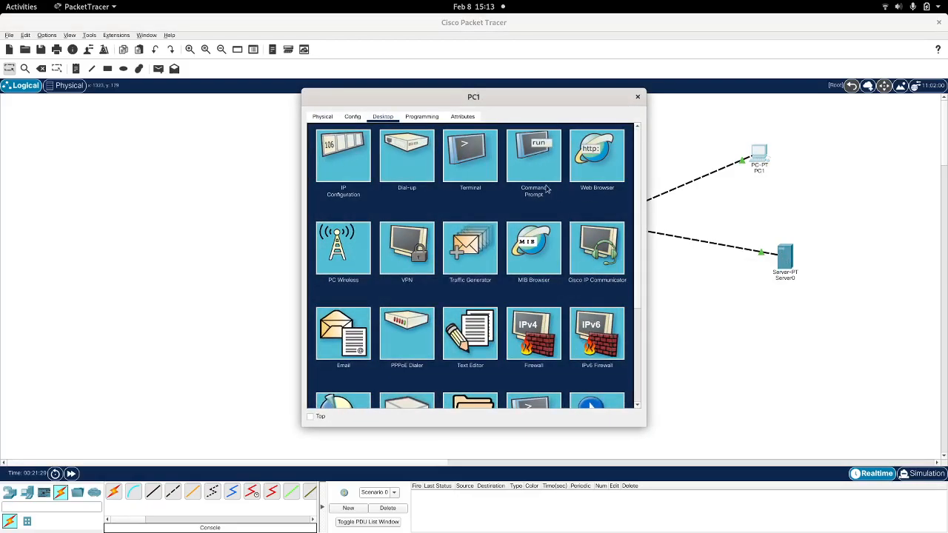
pyautogui.scroll(-3, 512, 292)
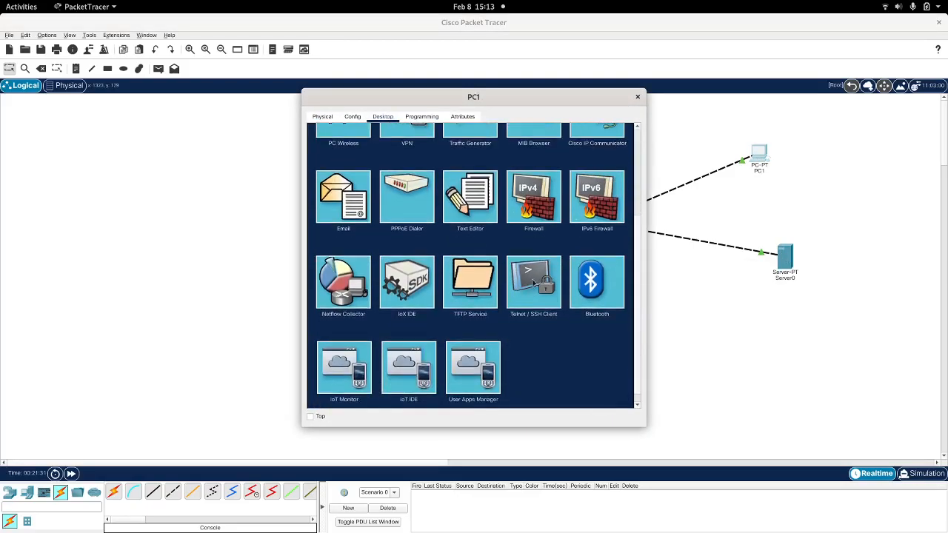
pyautogui.click(535, 285)
pyautogui.click(429, 174)
pyautogui.write('10.0.0')
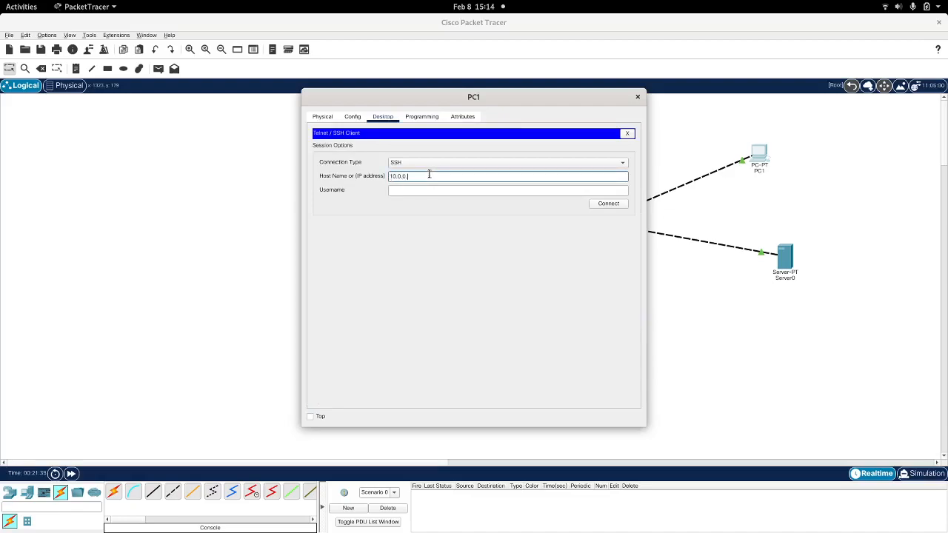
pyautogui.write('.130')
pyautogui.press('Tab')
pyautogui.write('andres')
pyautogui.click(599, 205)
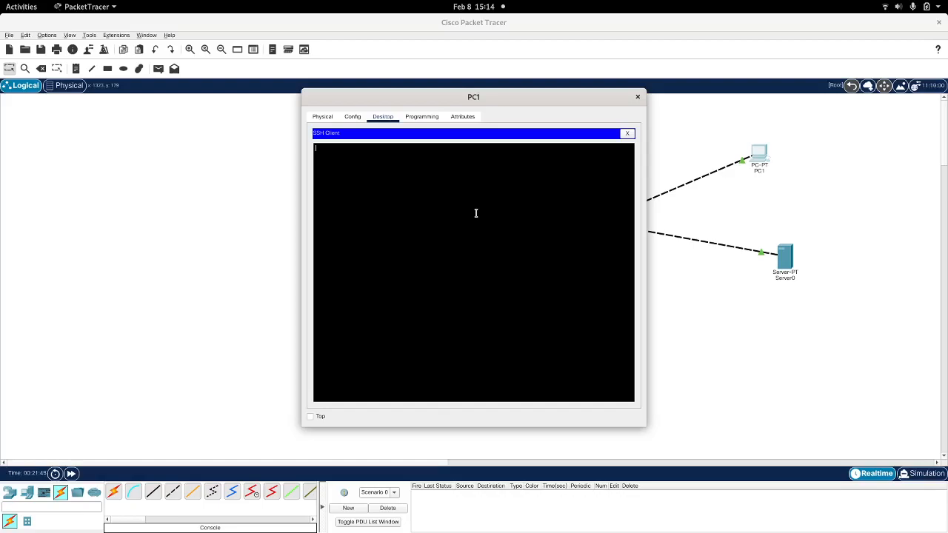
pyautogui.click(635, 97)
# Step: Ping the switch at 10.0.10.130 from PC1's command prompt, and close PC1's window
pyautogui.click(760, 154)
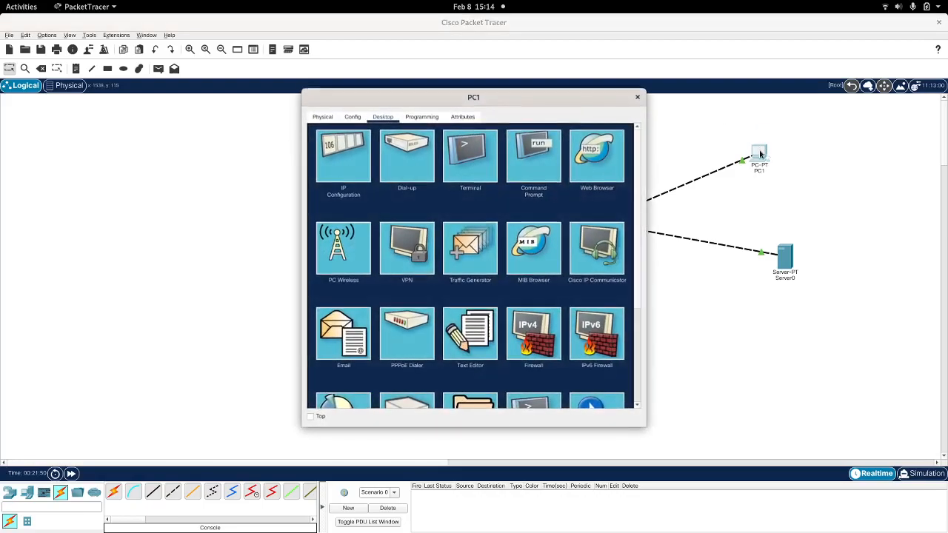
pyautogui.click(527, 159)
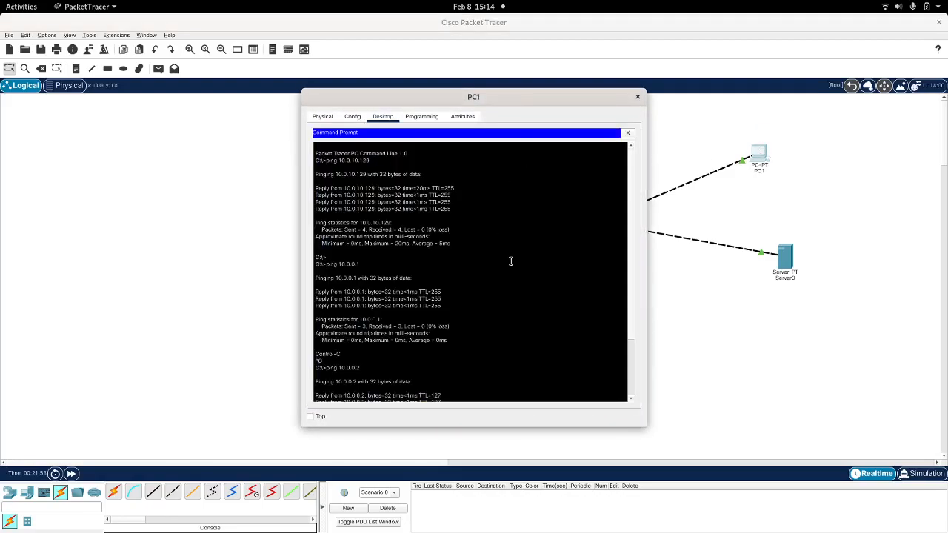
pyautogui.press('Return')
pyautogui.press('Return')
pyautogui.press('Up')
pyautogui.press('Up')
pyautogui.press('BackSpace')
pyautogui.write('30')
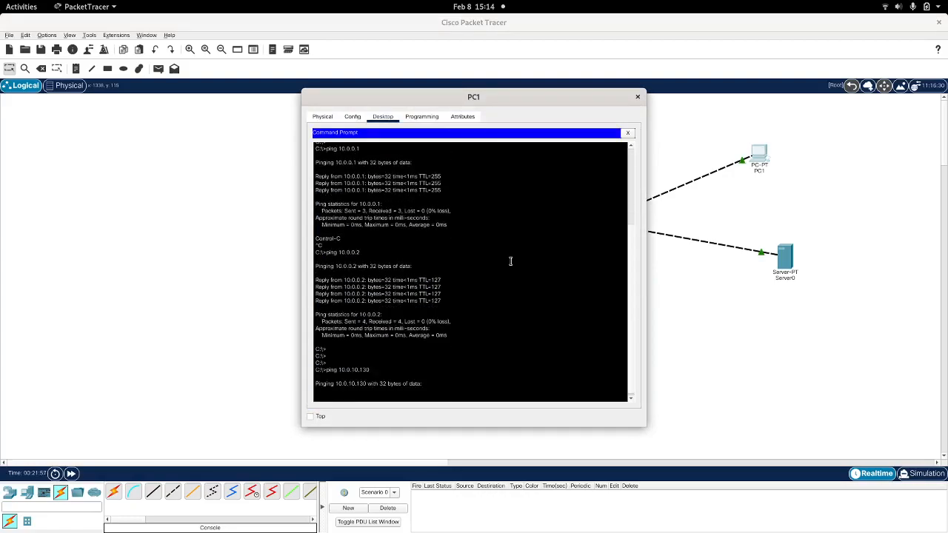
pyautogui.press('Return')
pyautogui.moveTo(440, 102); pyautogui.dragTo(687, 115)
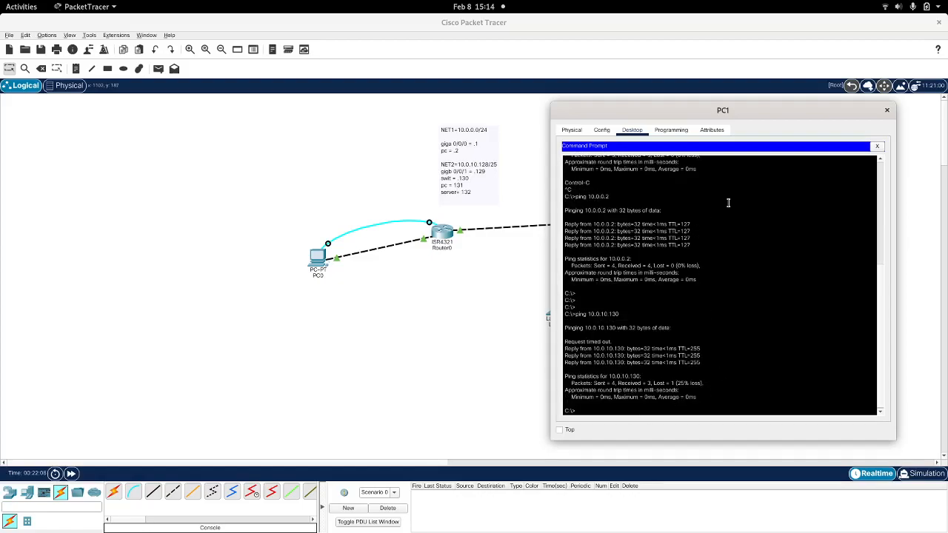
pyautogui.click(887, 112)
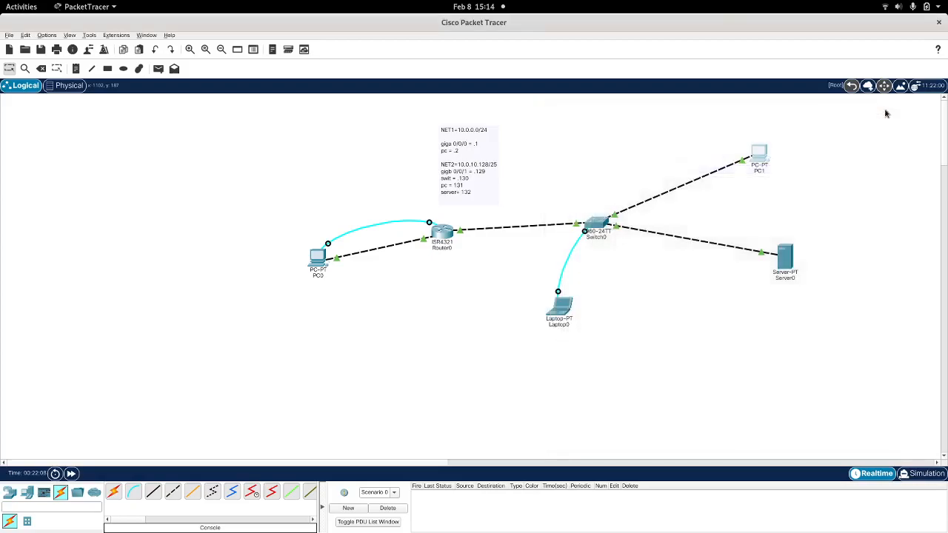
# Step: Retry an SSH connection from PC1 to 10.0.0.130 with the administrator's username, decline re-establishing the session, and close PC1's window
pyautogui.click(759, 155)
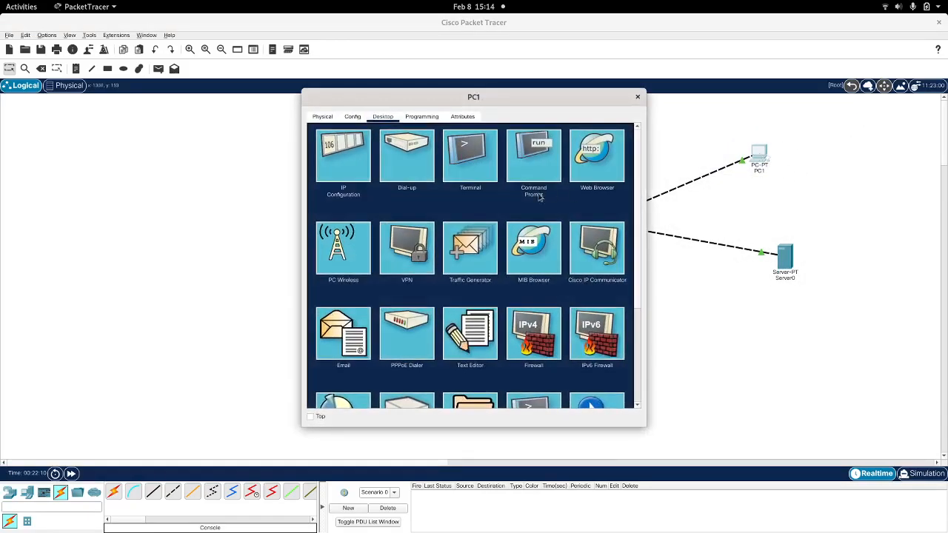
pyautogui.scroll(-3, 544, 271)
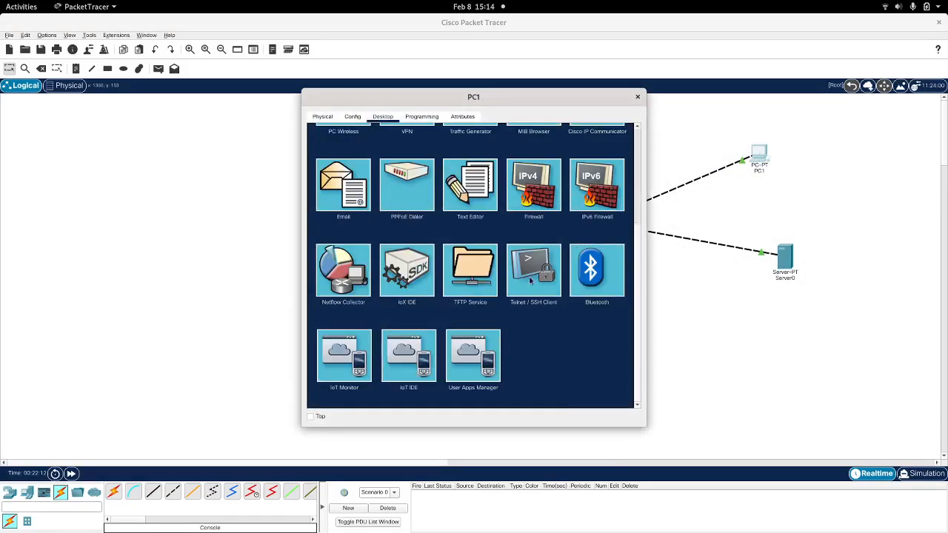
pyautogui.click(529, 283)
pyautogui.click(434, 177)
pyautogui.write('10.0.')
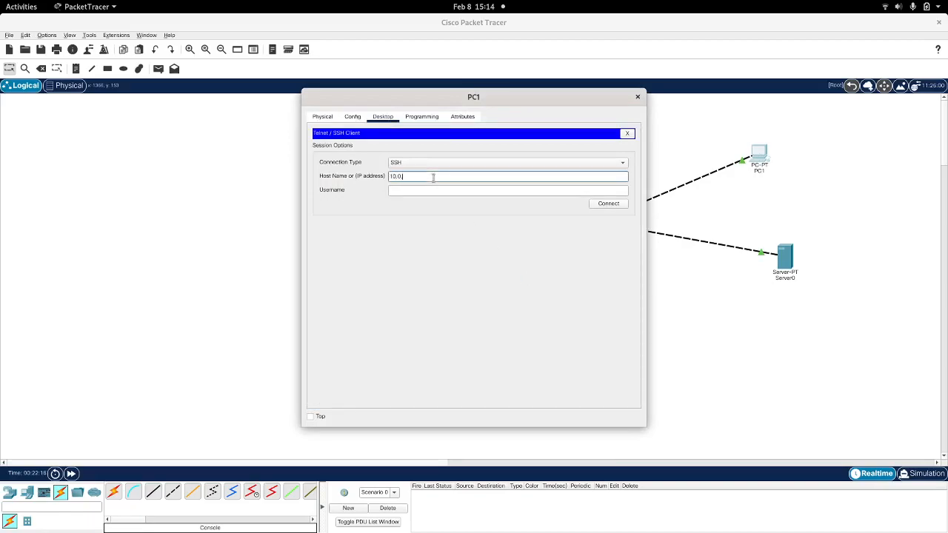
pyautogui.write('0.130')
pyautogui.press('Tab')
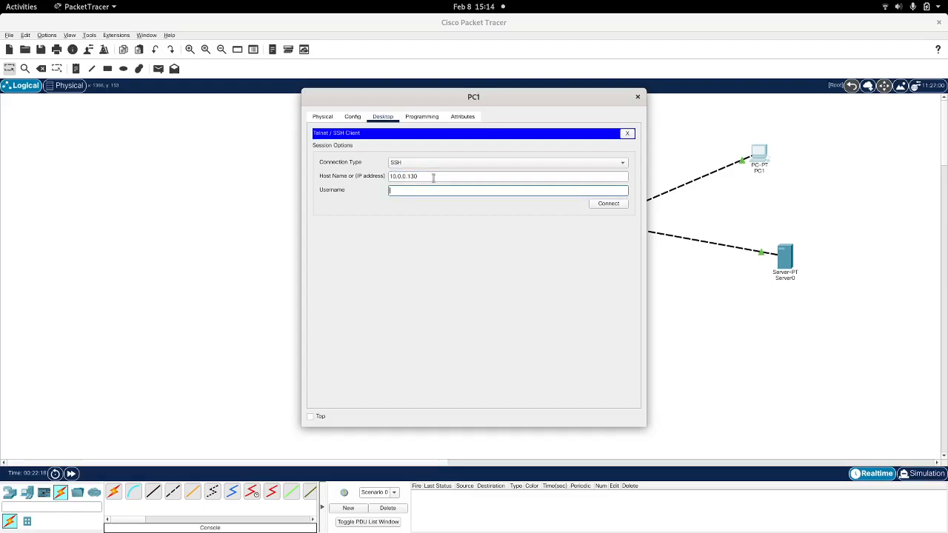
pyautogui.write('andy')
pyautogui.write('es')
pyautogui.click(614, 205)
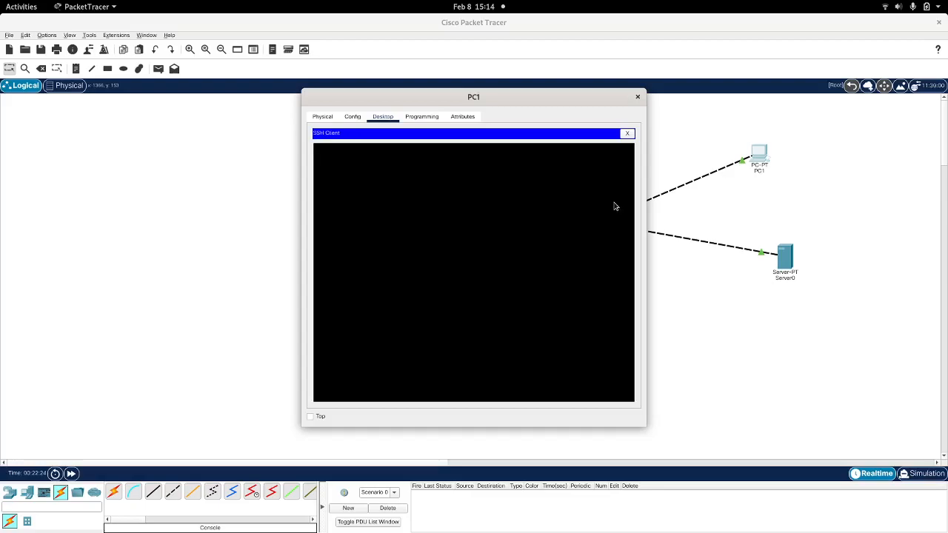
pyautogui.moveTo(483, 96); pyautogui.dragTo(682, 161)
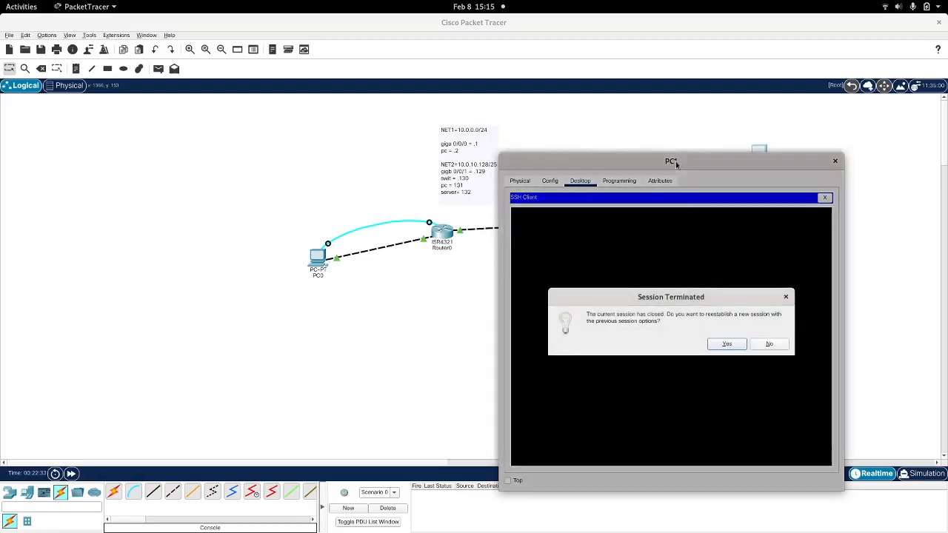
pyautogui.click(767, 344)
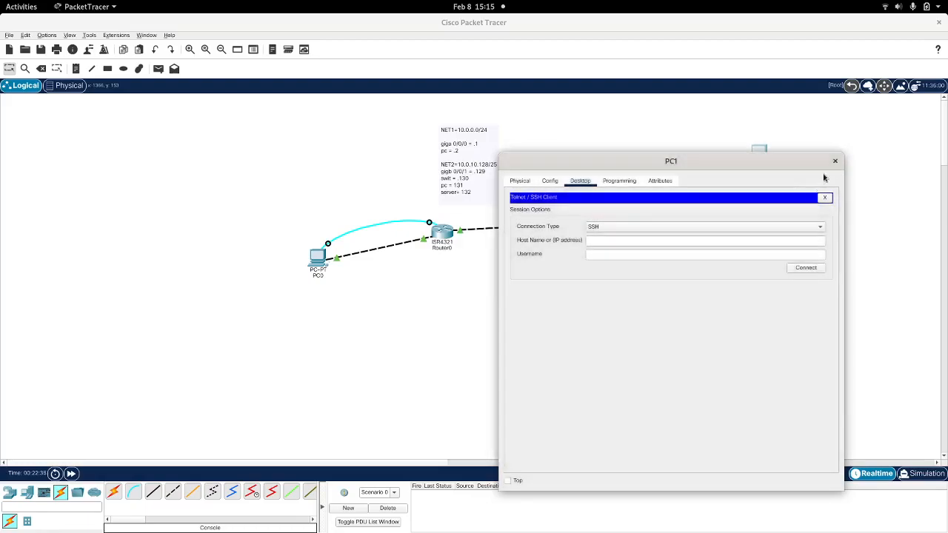
pyautogui.click(835, 161)
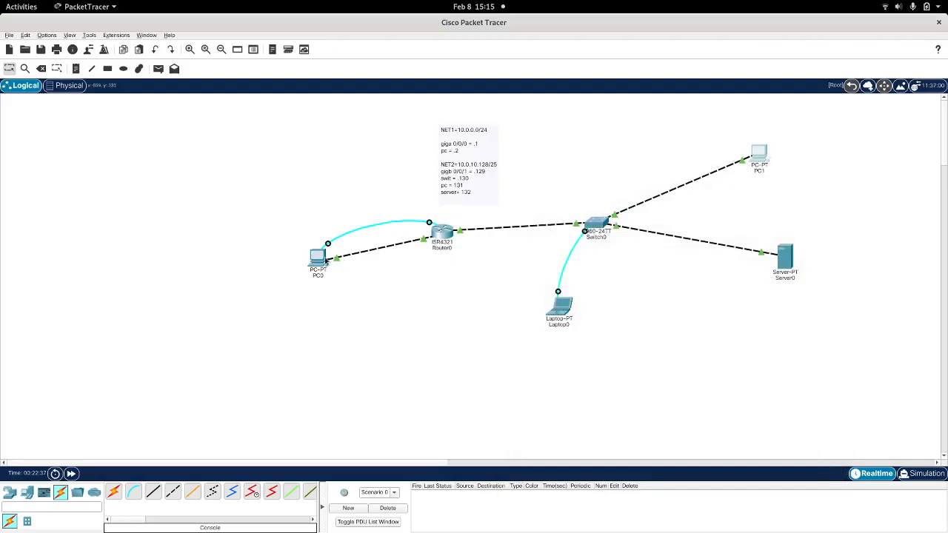
# Step: Open the switch's console in Laptop0's terminal with the default port settings and exit VLAN interface mode to global configuration
pyautogui.click(568, 310)
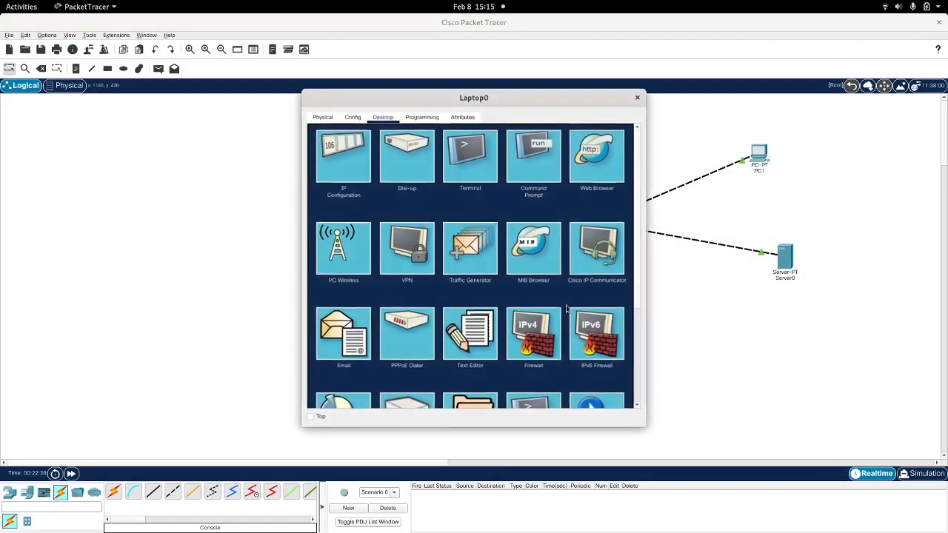
pyautogui.click(465, 145)
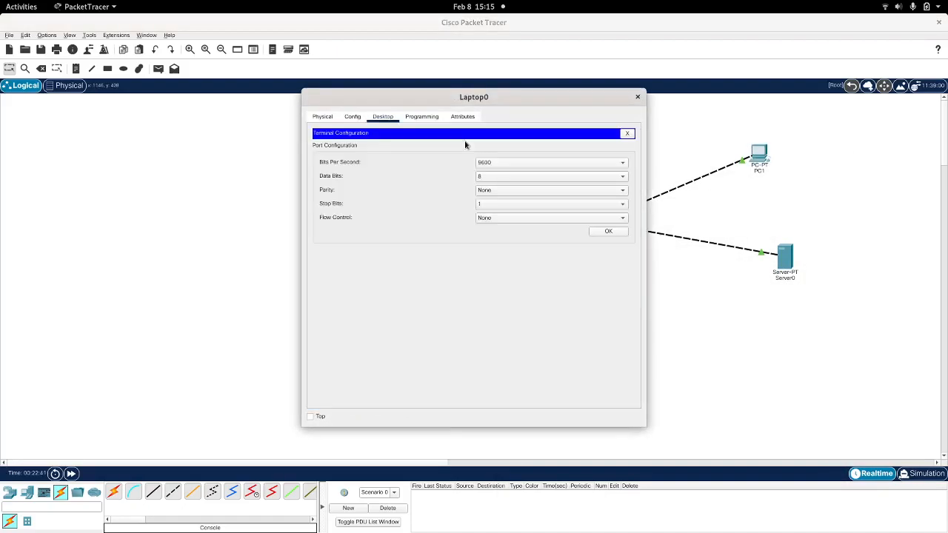
pyautogui.click(608, 232)
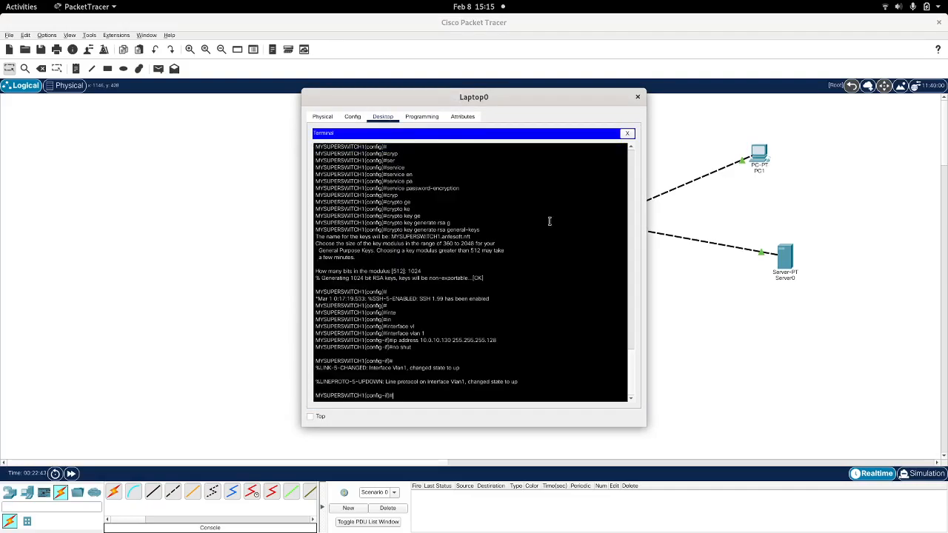
pyautogui.doubleClick(494, 96)
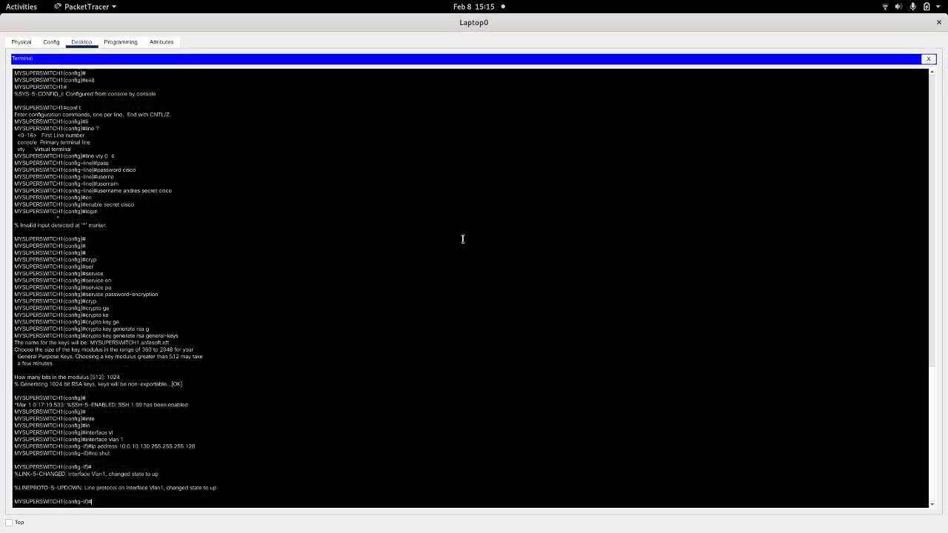
pyautogui.press('Return')
pyautogui.press('Return')
pyautogui.press('Return')
pyautogui.press('Return')
pyautogui.press('Return')
pyautogui.press('Return')
pyautogui.press('Return')
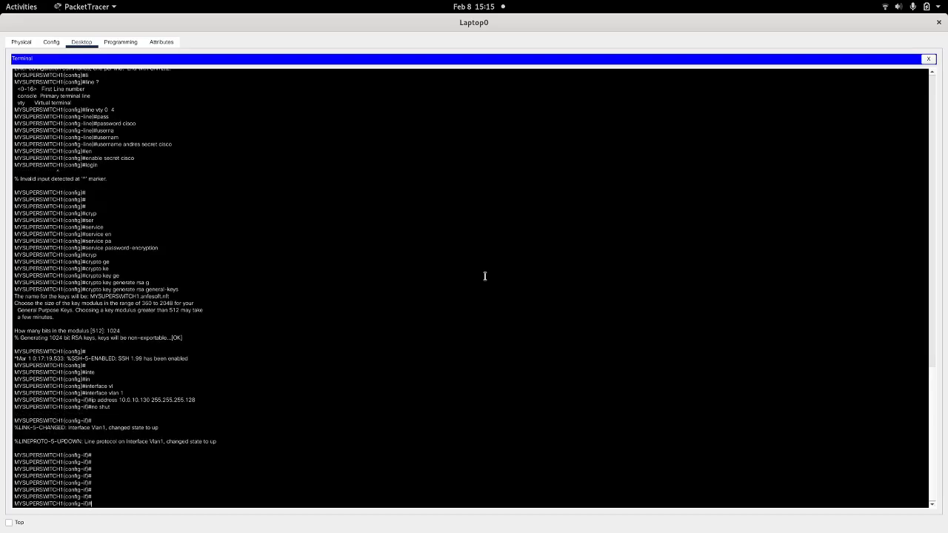
pyautogui.write('exit')
pyautogui.press('Return')
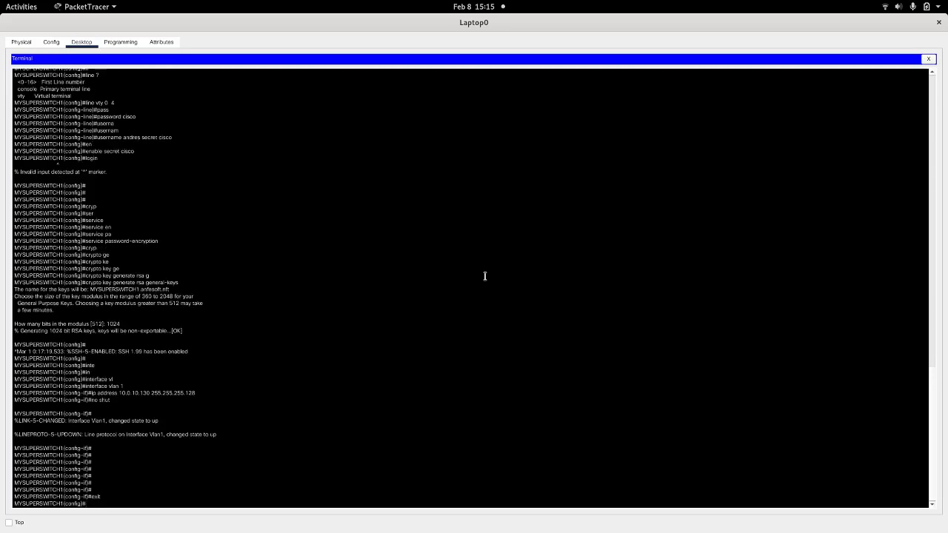
# Step: Create the administrator's local user account on the switch with a secret password, and close Laptop0's window
pyautogui.write('user')
pyautogui.press('Tab')
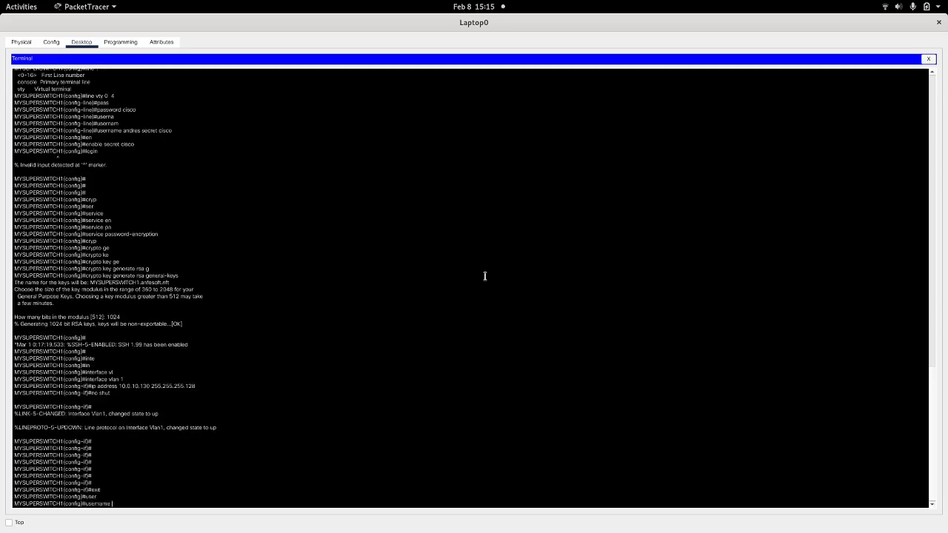
pyautogui.write('andres secret cisco')
pyautogui.press('Return')
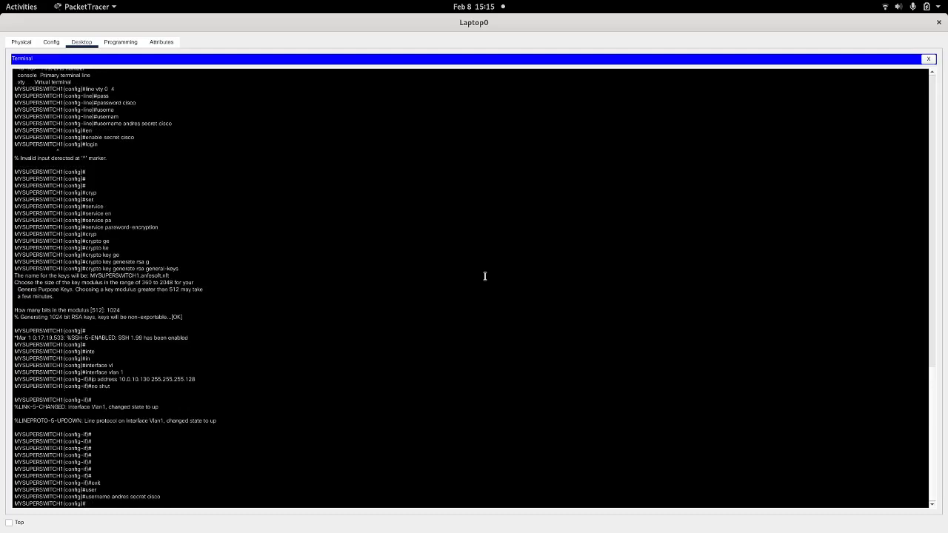
pyautogui.click(939, 22)
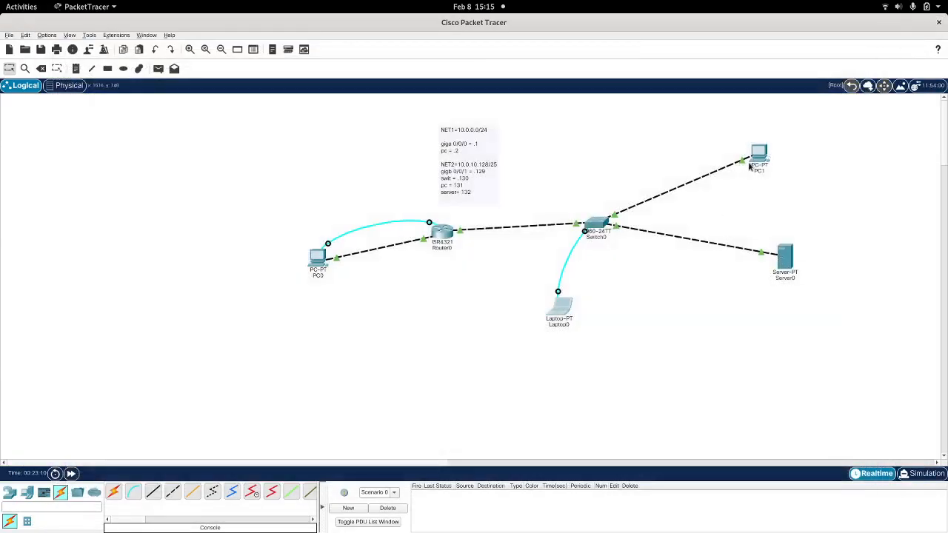
# Step: Connect over SSH from PC1 to the switch at 10.0.10.130 with the administrator's username
pyautogui.click(760, 156)
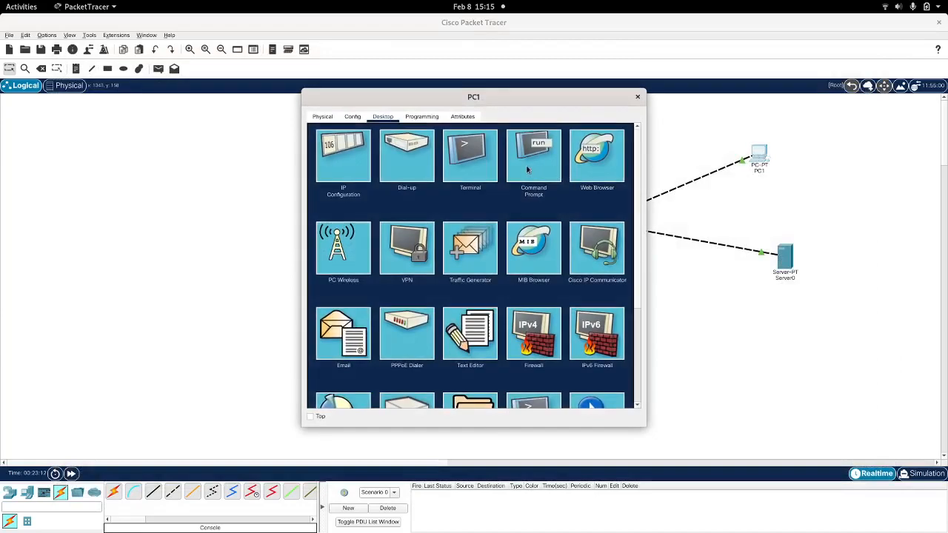
pyautogui.scroll(-5, 529, 169)
pyautogui.click(532, 265)
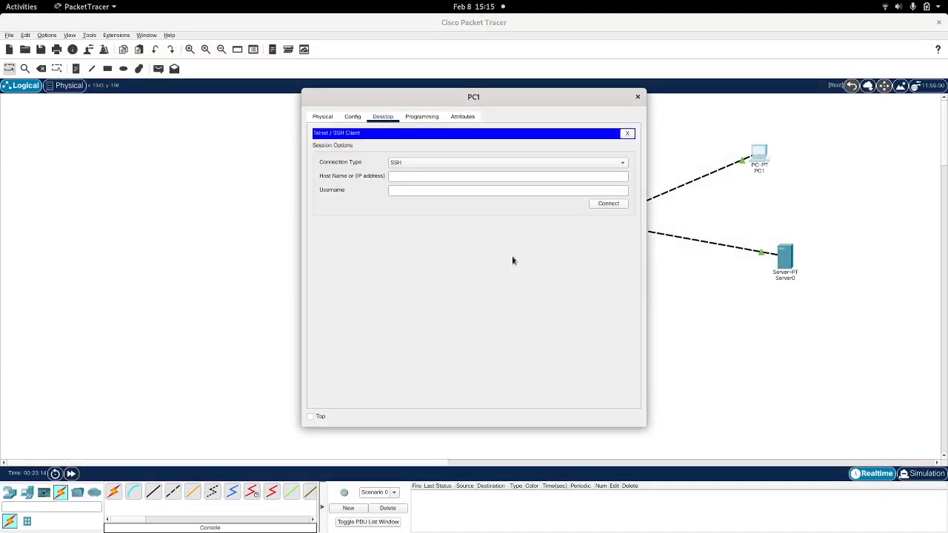
pyautogui.click(421, 177)
pyautogui.write('10.0.')
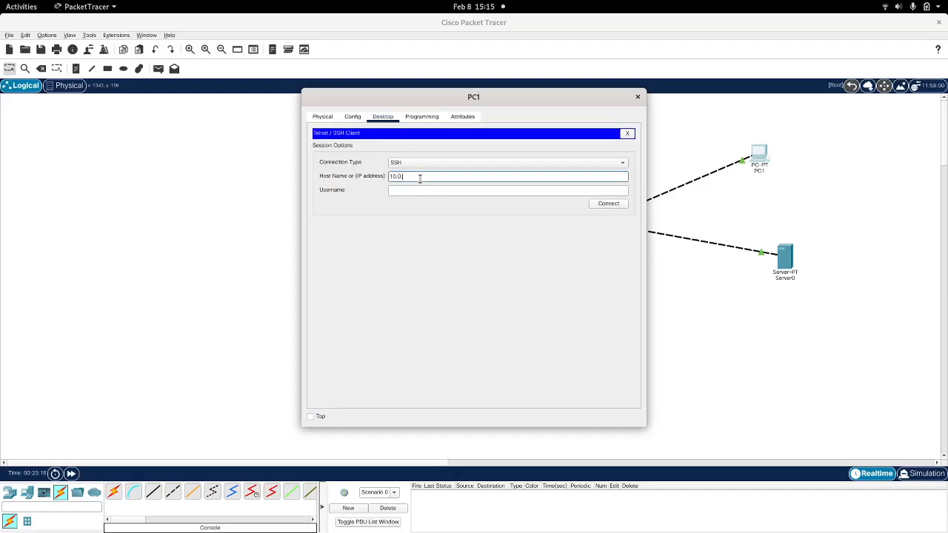
pyautogui.write('10.120')
pyautogui.moveTo(456, 93); pyautogui.dragTo(706, 125)
pyautogui.click(690, 208)
pyautogui.press('BackSpace')
pyautogui.write('30')
pyautogui.press('Tab')
pyautogui.write('andres')
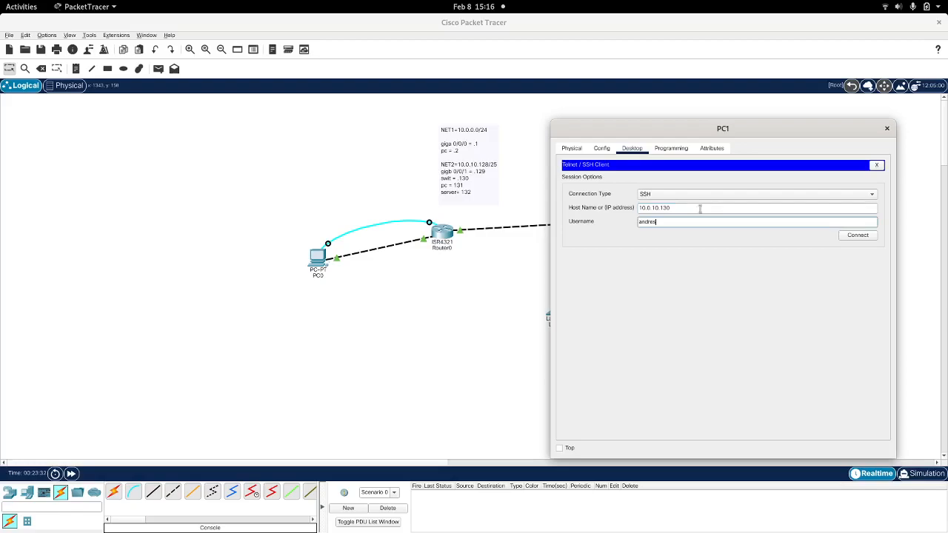
pyautogui.click(850, 235)
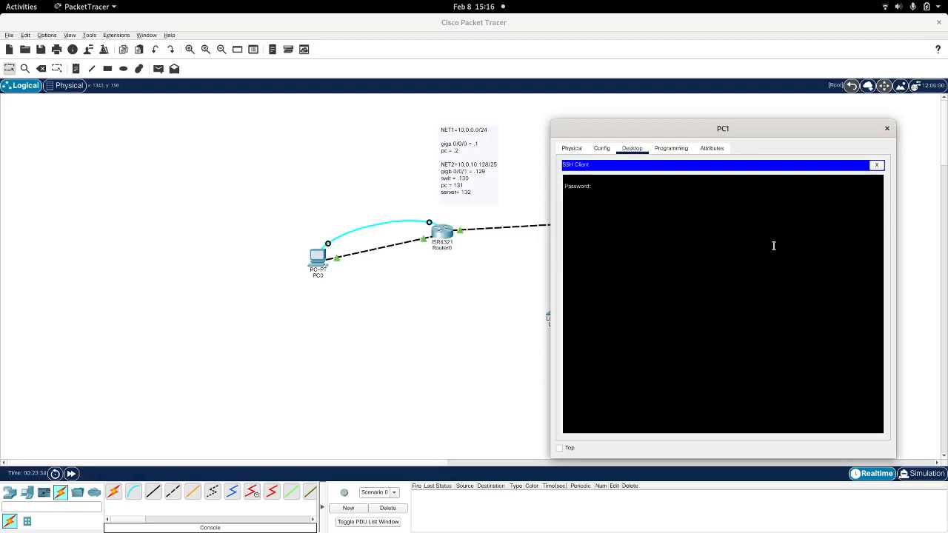
# Step: Log in to the switch with the account password and enter privileged mode with the enable password
pyautogui.press('Return')
pyautogui.doubleClick(741, 127)
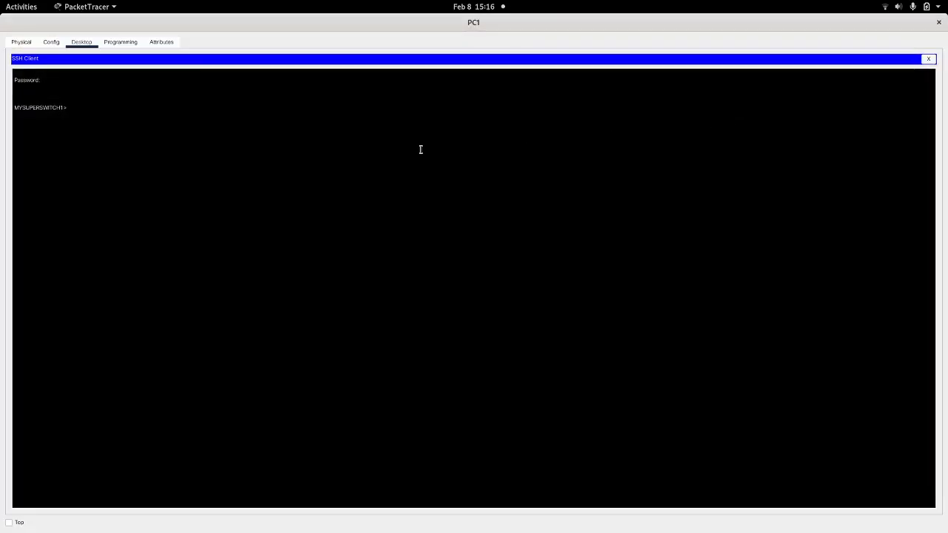
pyautogui.write('en')
pyautogui.press('Return')
pyautogui.press('Return')
# Step: Enter the switch's global configuration mode with configure terminal in the SSH session
pyautogui.write('not')
pyautogui.press('Tab')
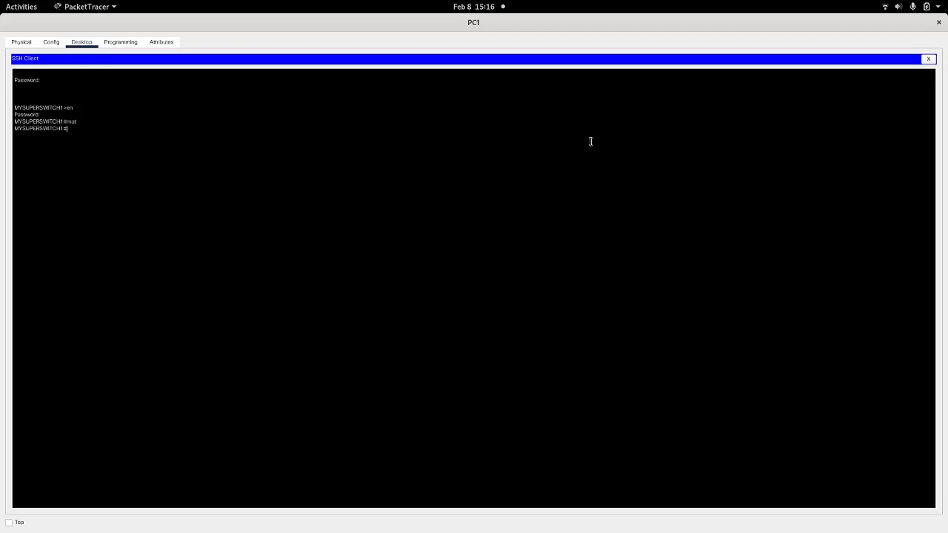
pyautogui.press('Tab')
pyautogui.write('t')
pyautogui.press('Tab')
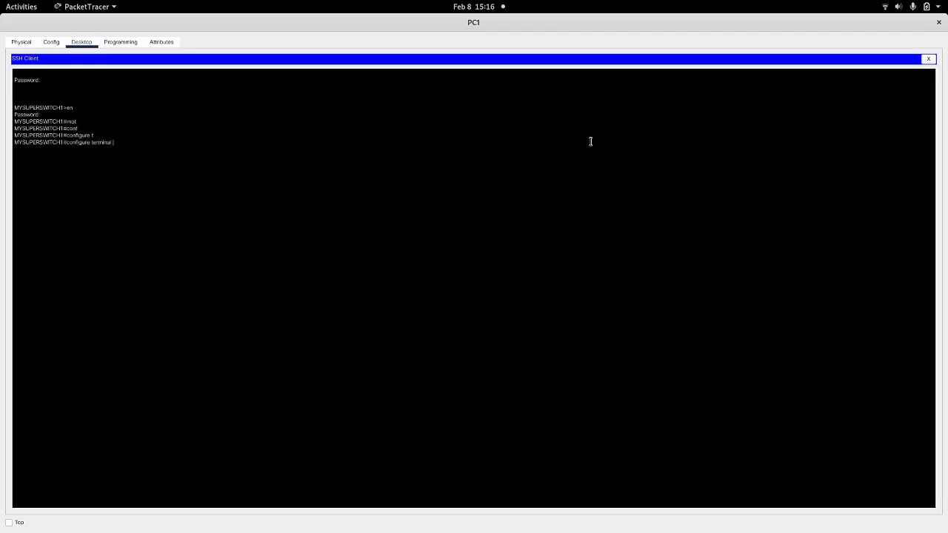
pyautogui.press('Return')
# Step: Set the switch's message-of-the-day banner to "wellcome to this switch", using asterisks as delimiters
pyautogui.write('mot')
pyautogui.press('Tab')
pyautogui.press('BackSpace')
pyautogui.press('BackSpace')
pyautogui.press('BackSpace')
pyautogui.write('baN')
pyautogui.press('Tab')
pyautogui.press('BackSpace')
pyautogui.press('Tab')
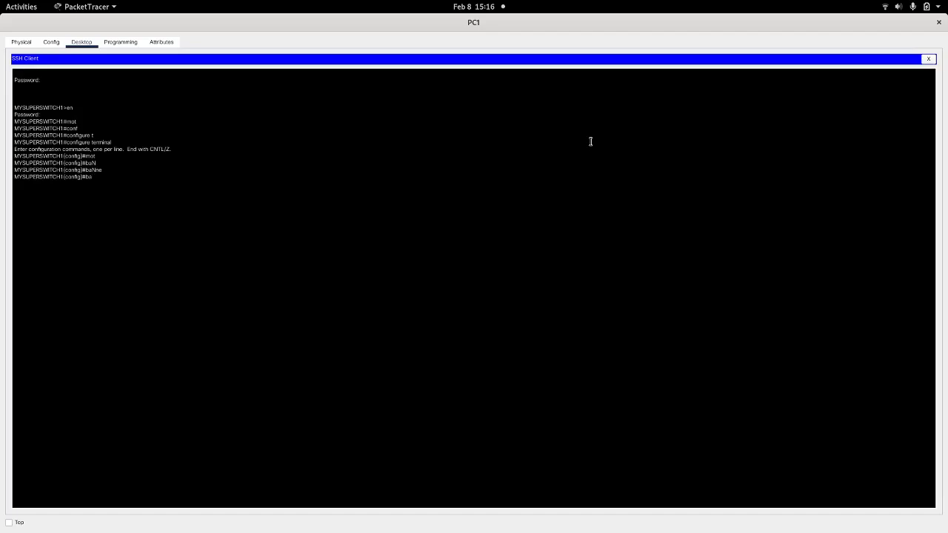
pyautogui.write('n')
pyautogui.press('Tab')
pyautogui.write('mot')
pyautogui.press('Tab')
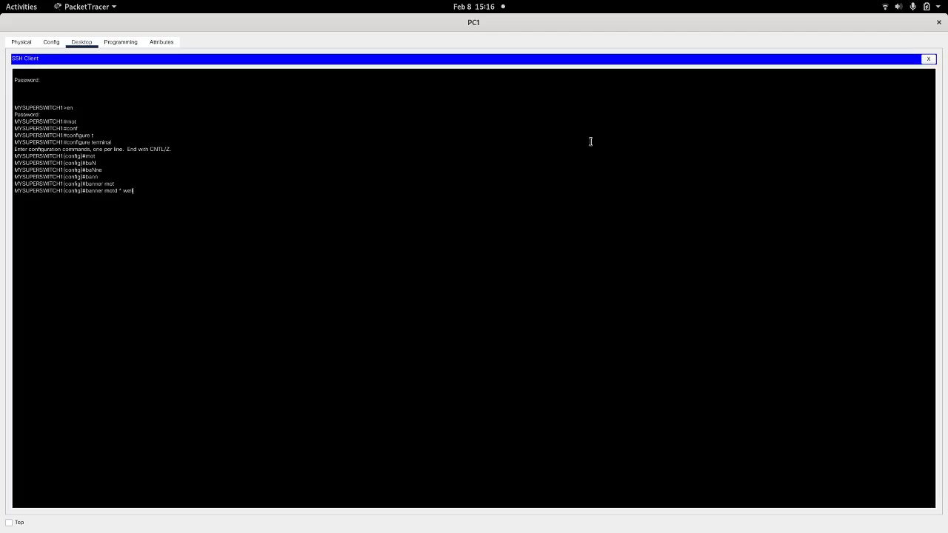
pyautogui.write('* wellcome to this switch *')
pyautogui.press('Return')
# Step: Exit the switch's global configuration mode and close PC1's window
pyautogui.write('exi')
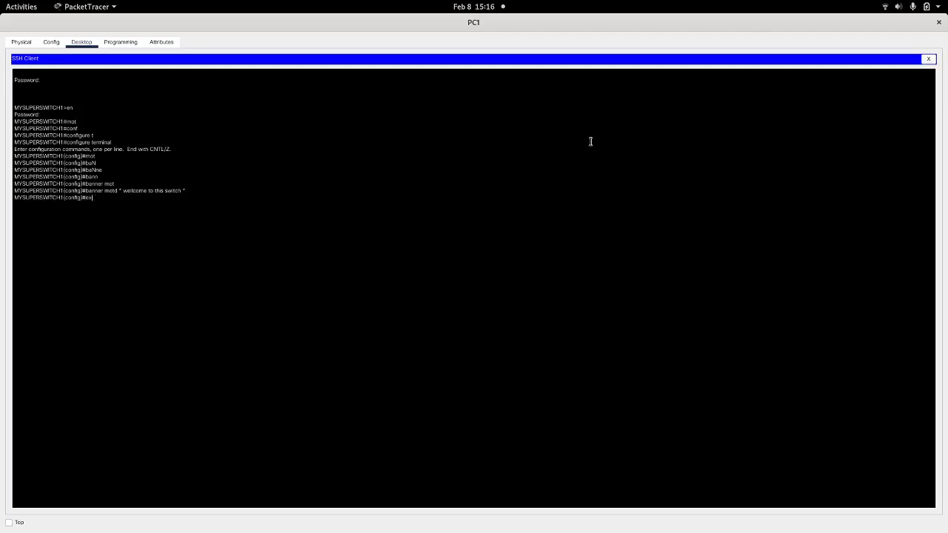
pyautogui.write('t')
pyautogui.press('Return')
pyautogui.click(938, 23)
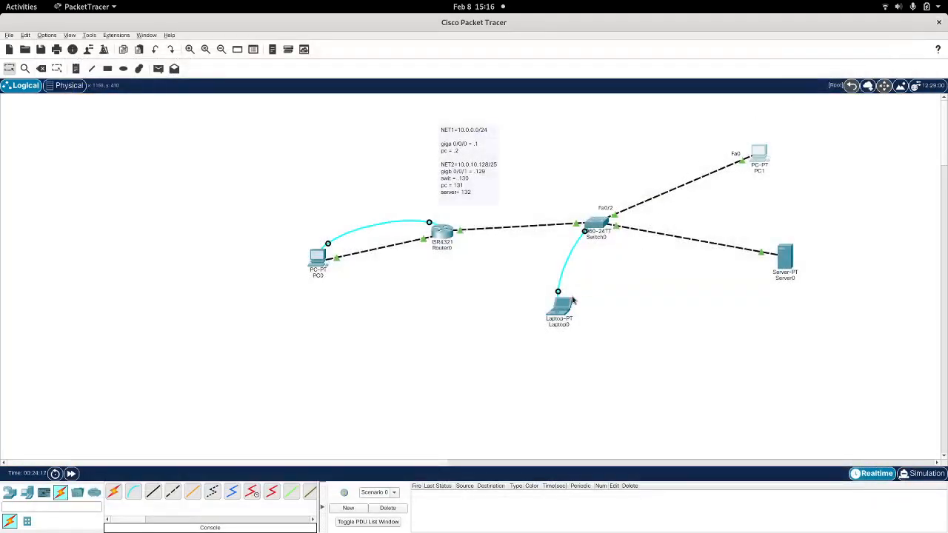
# Step: Try to open an SSH session from PC0 to 10.0.10.130 with the administrator's username, and close PC0's window
pyautogui.click(320, 260)
pyautogui.scroll(-1, 557, 331)
pyautogui.scroll(-2, 556, 331)
pyautogui.click(523, 268)
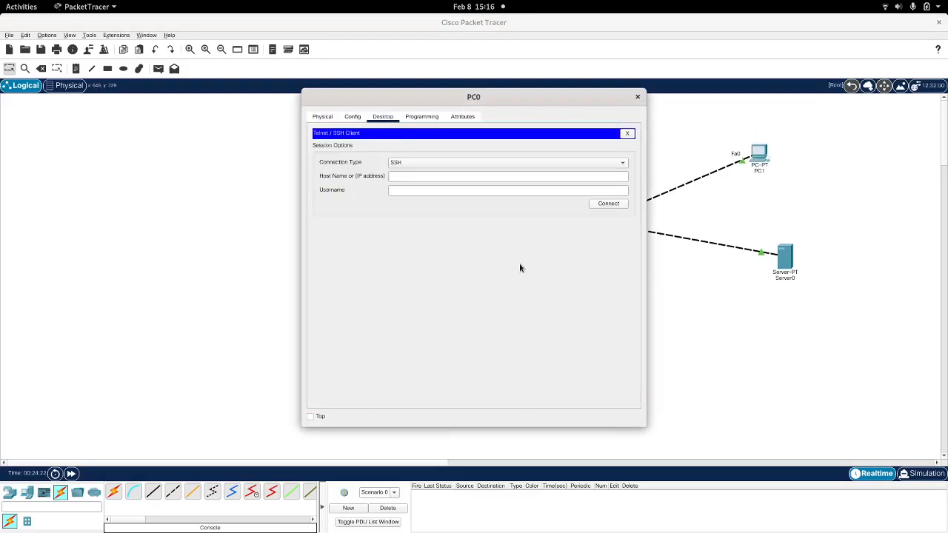
pyautogui.click(410, 175)
pyautogui.write('10')
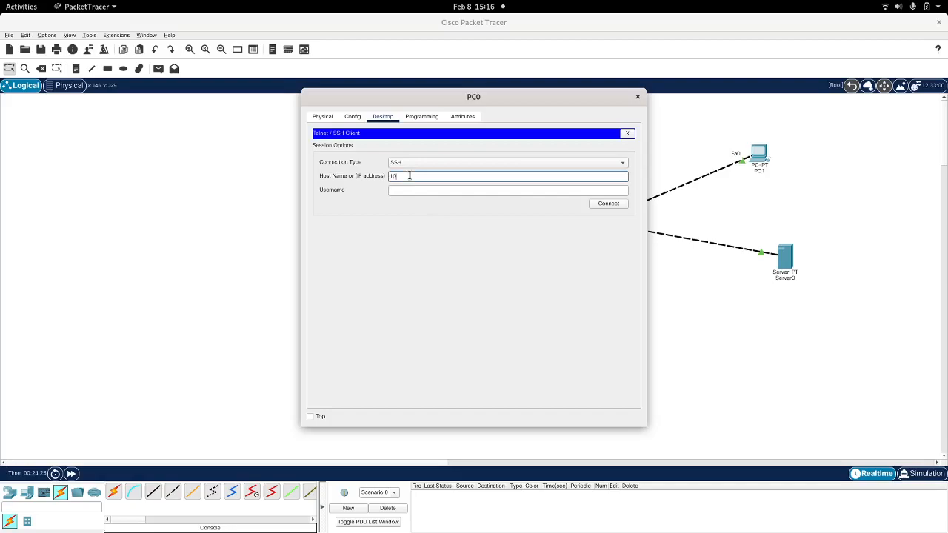
pyautogui.write('.0.')
pyautogui.write('10.13')
pyautogui.write('0')
pyautogui.press('Tab')
pyautogui.write('andrea')
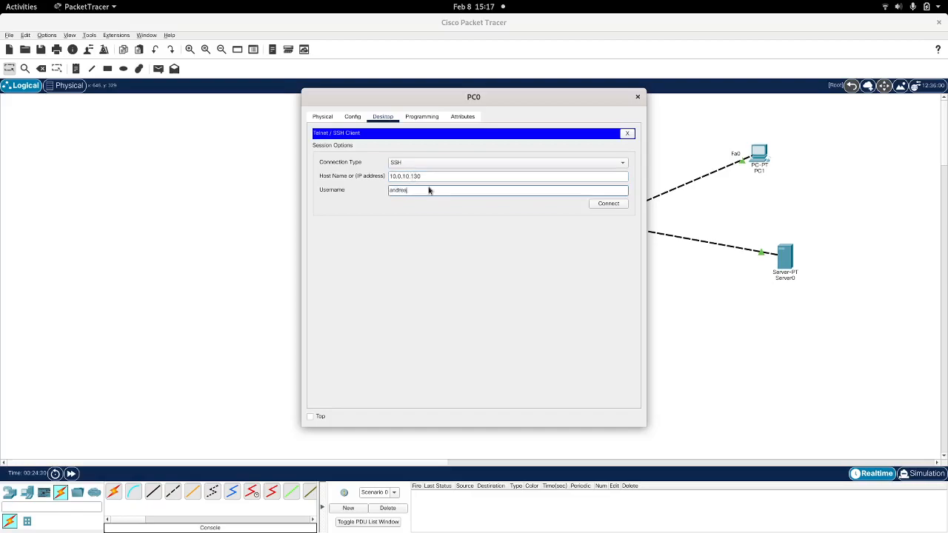
pyautogui.click(609, 207)
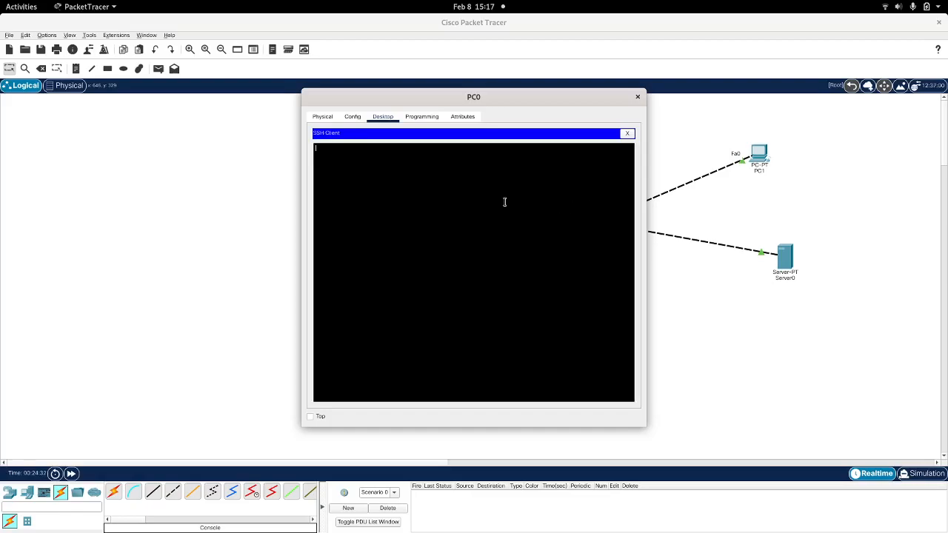
pyautogui.moveTo(504, 94); pyautogui.dragTo(675, 141)
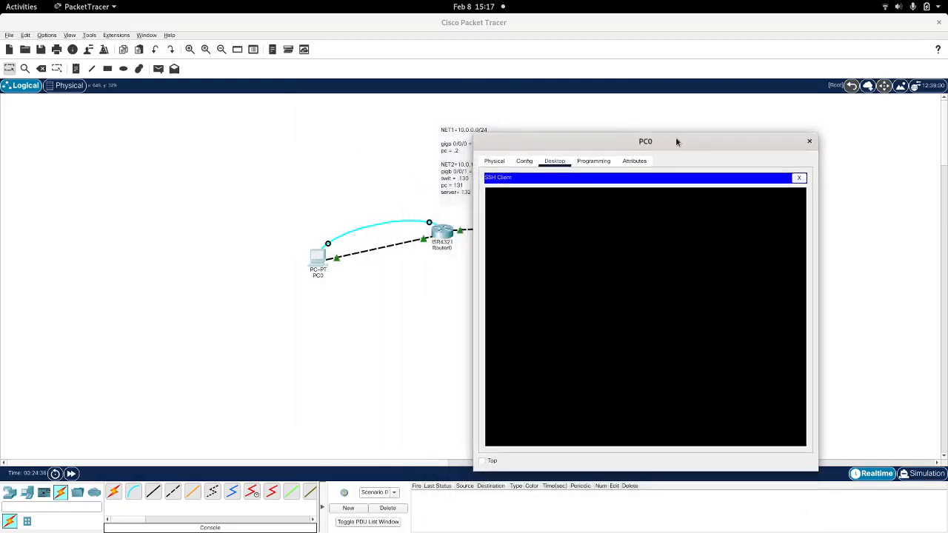
pyautogui.moveTo(675, 140); pyautogui.dragTo(642, 91)
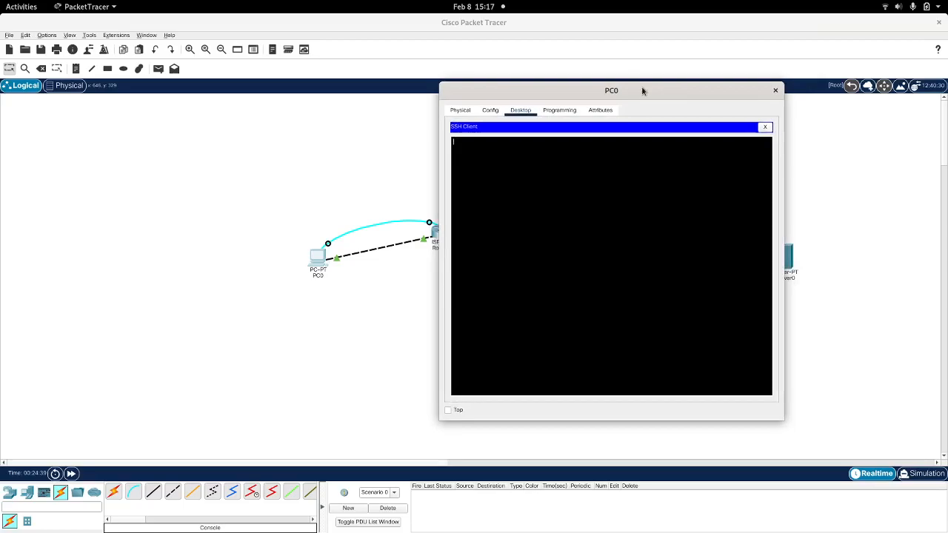
pyautogui.click(777, 93)
# Step: Ping the switch at 10.0.10.130 from PC0's command prompt, moving the window clear of the switch
pyautogui.click(320, 256)
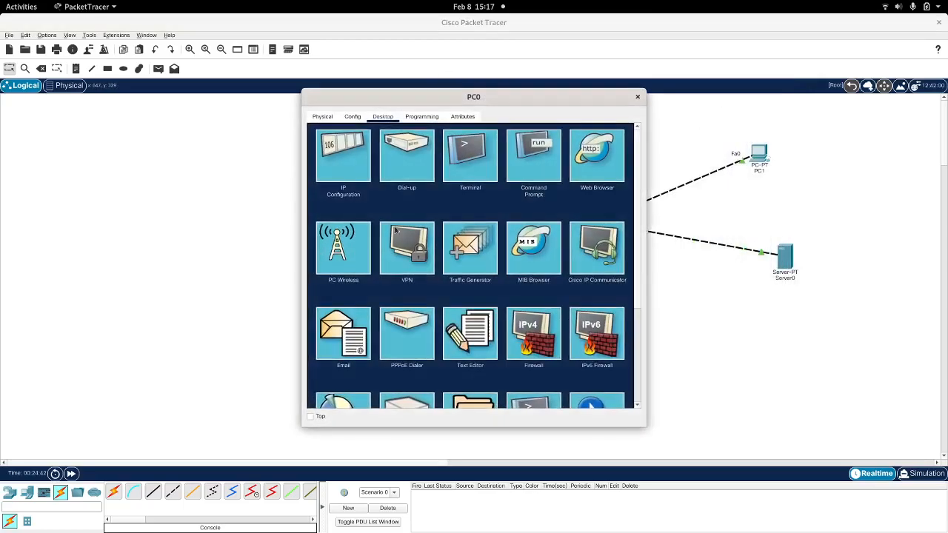
pyautogui.click(523, 154)
pyautogui.press('Up')
pyautogui.write('30')
pyautogui.press('Return')
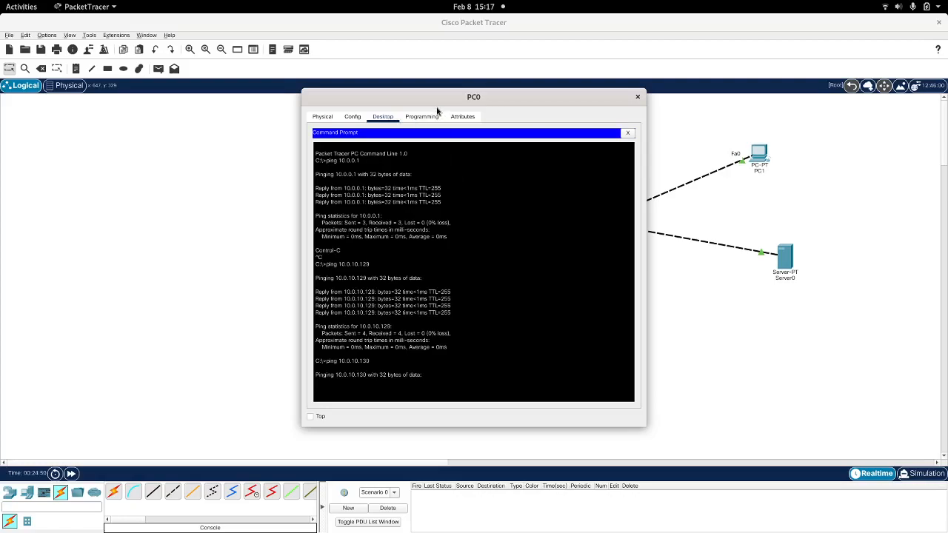
pyautogui.moveTo(434, 102); pyautogui.dragTo(364, 68)
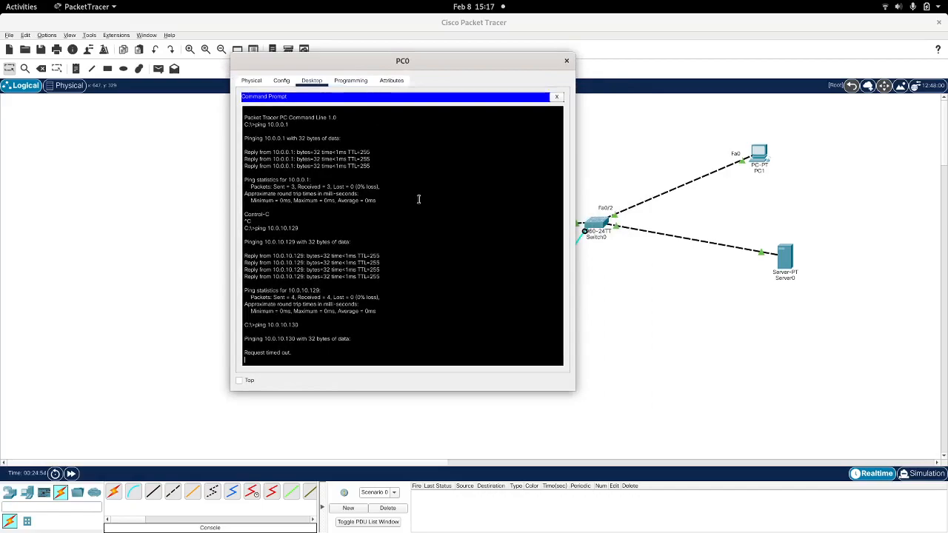
# Step: Interrupt the running ping, repeat it to 10.0.10.130 from PC0, and close PC0's window
pyautogui.hotkey('ctrl', 'c')
pyautogui.press('Up')
pyautogui.press('Return')
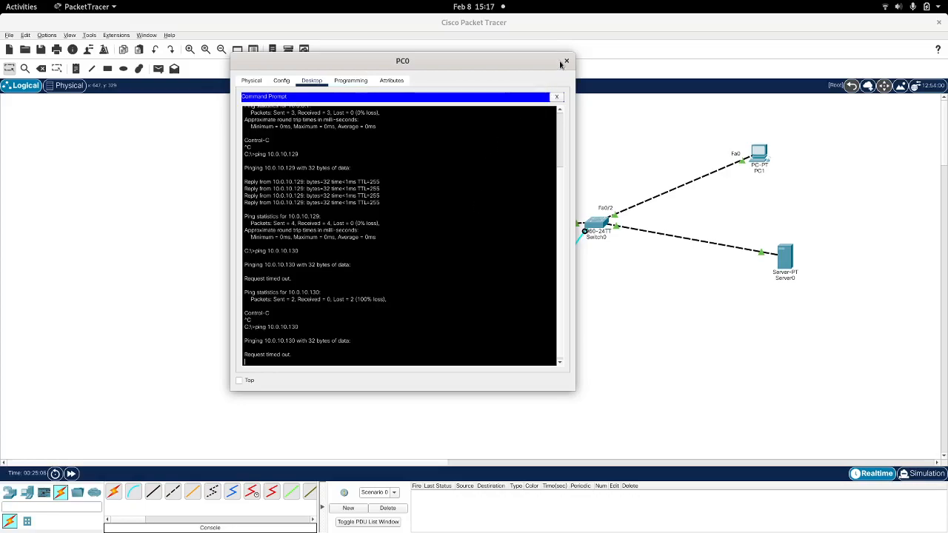
pyautogui.click(566, 63)
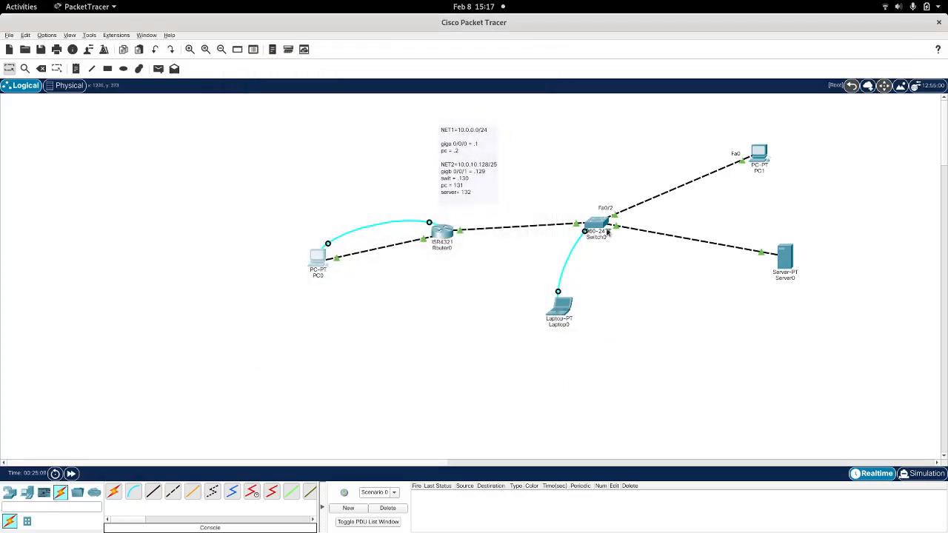